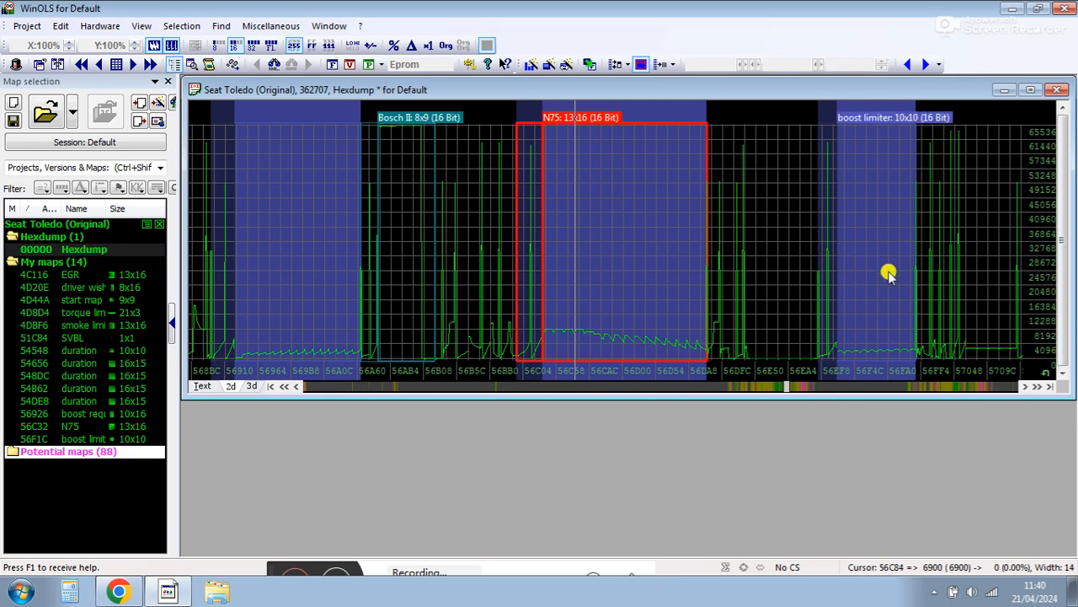
Step: Browse the hexdump graph beyond the boost limiter map for the repeating map curves that start after address 58C2C
{"action": "left_click", "coordinate": [832, 385]}
{"action": "left_click", "coordinate": [832, 384]}
{"action": "left_click", "coordinate": [832, 384]}
{"action": "left_click", "coordinate": [833, 384]}
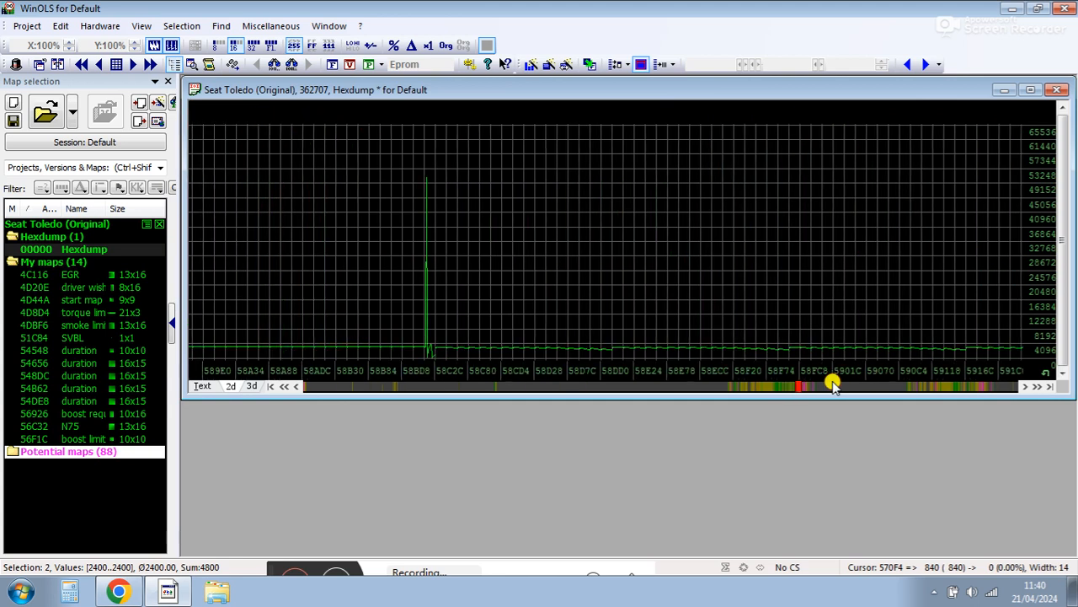
{"action": "left_click", "coordinate": [692, 385]}
{"action": "left_click", "coordinate": [845, 384]}
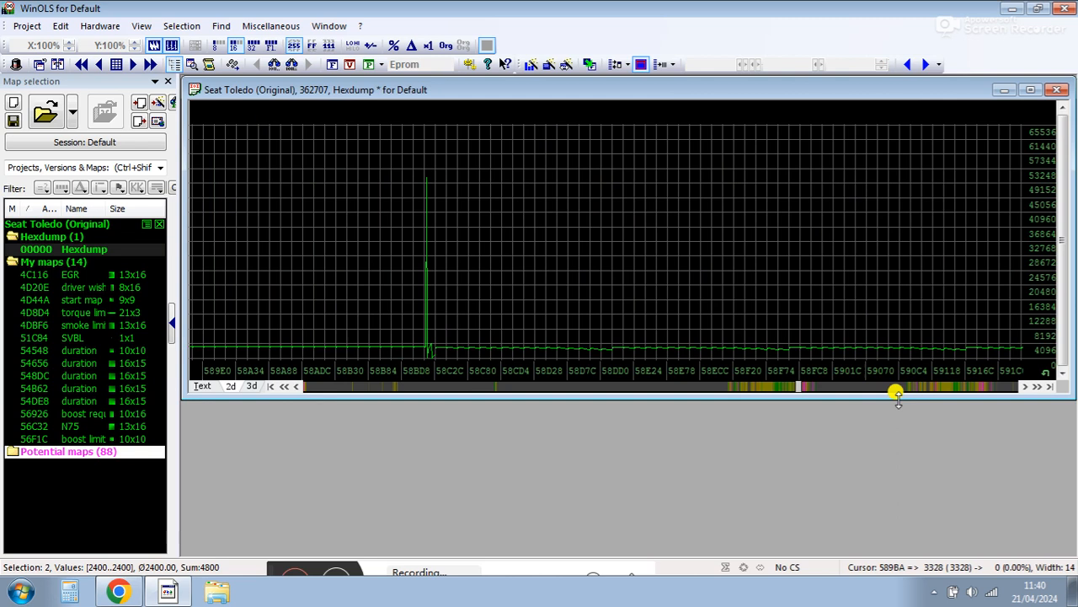
{"action": "left_click", "coordinate": [1029, 386]}
{"action": "left_click_drag", "start_coordinate": [1033, 386], "coordinate": [1033, 385]}
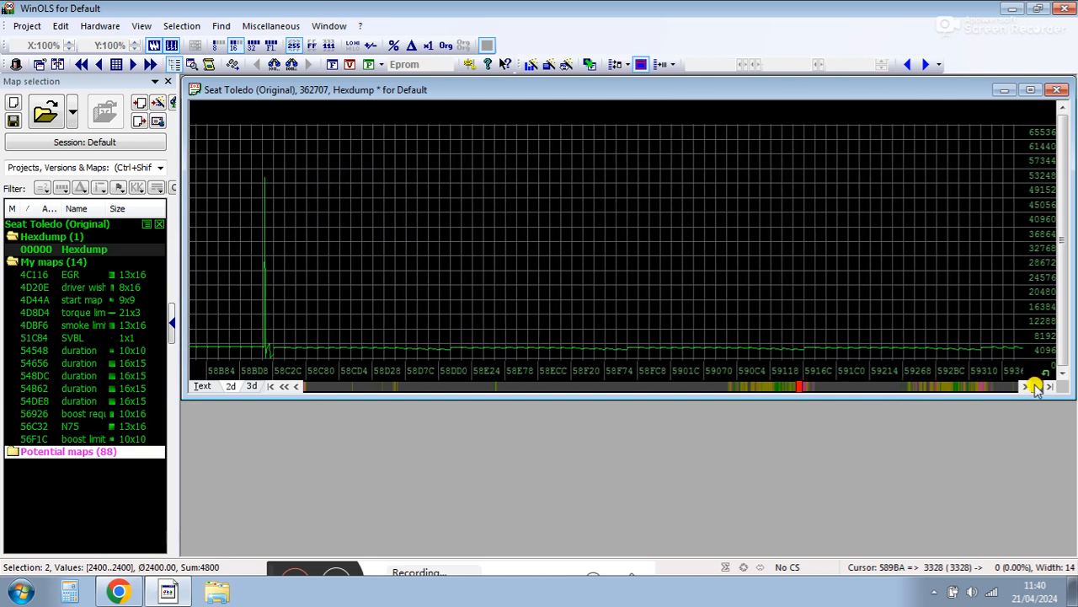
{"action": "left_click", "coordinate": [1033, 385]}
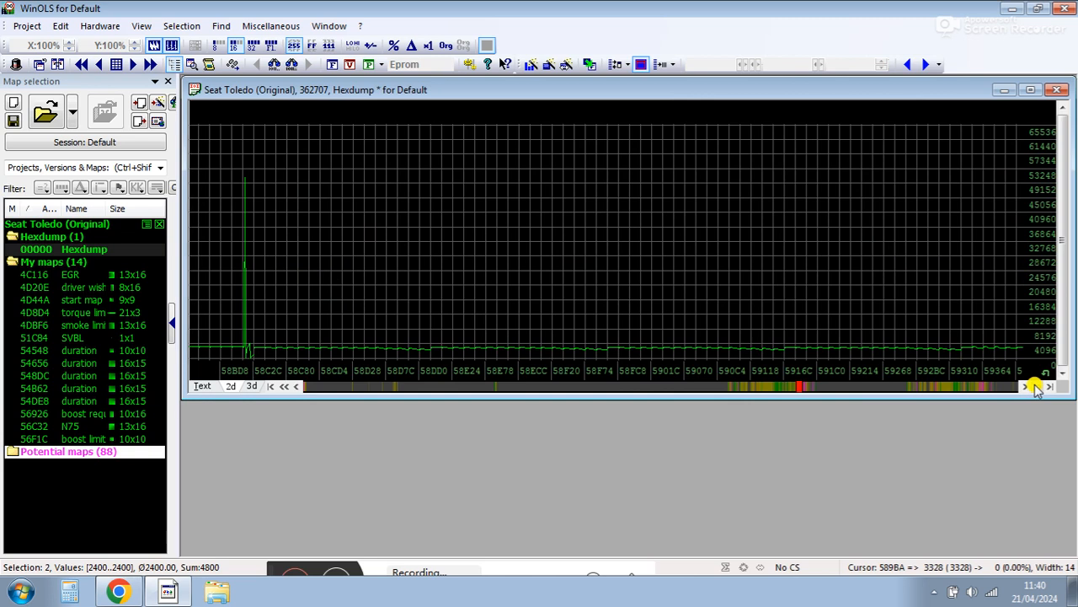
{"action": "left_click", "coordinate": [1034, 386]}
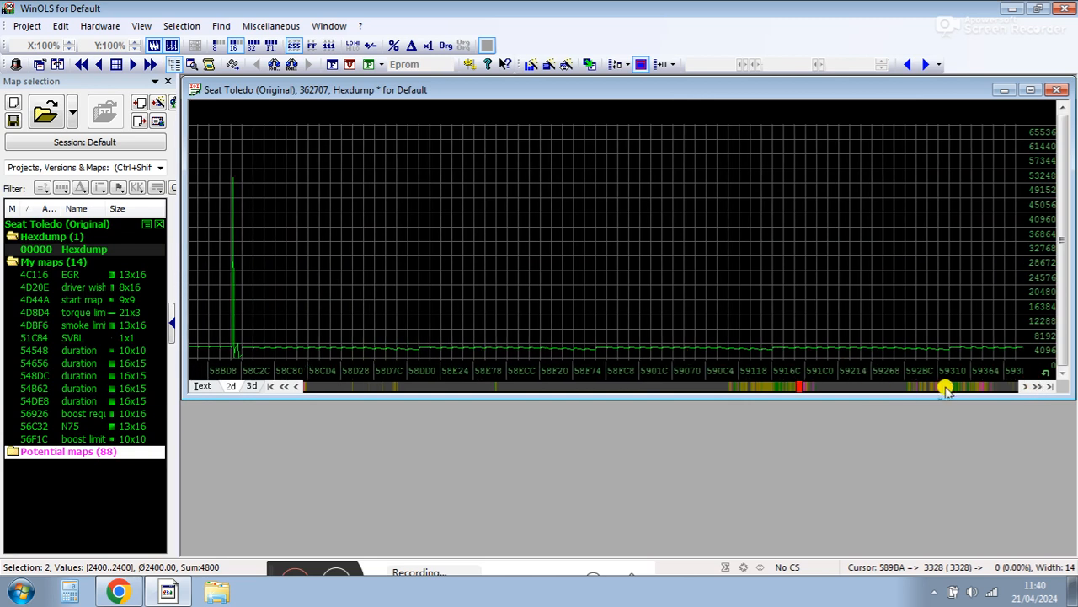
{"action": "left_click", "coordinate": [1000, 389]}
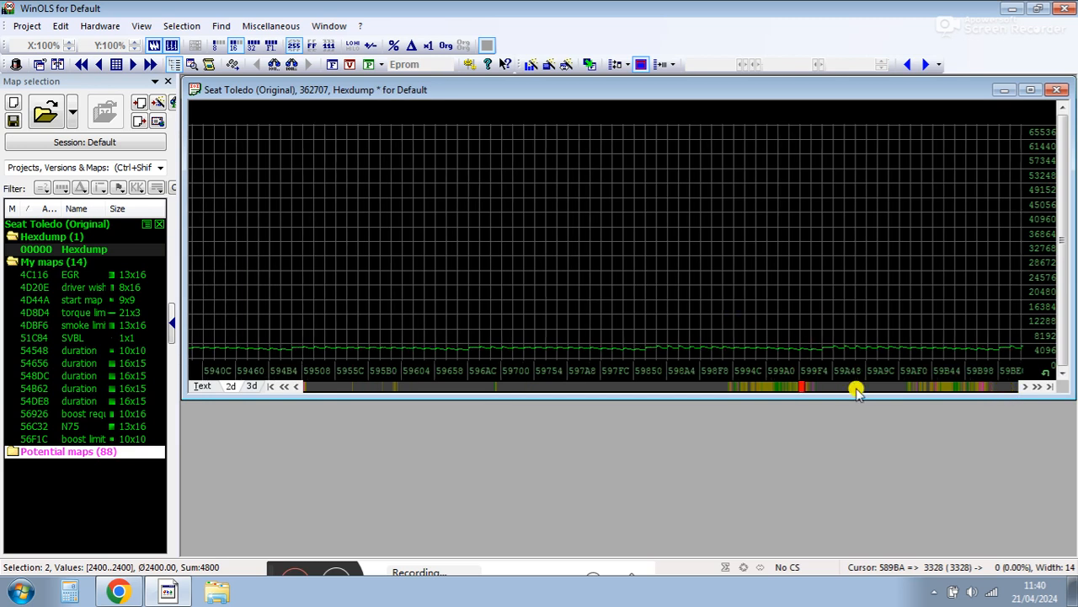
{"action": "left_click", "coordinate": [854, 387]}
{"action": "left_click", "coordinate": [625, 384]}
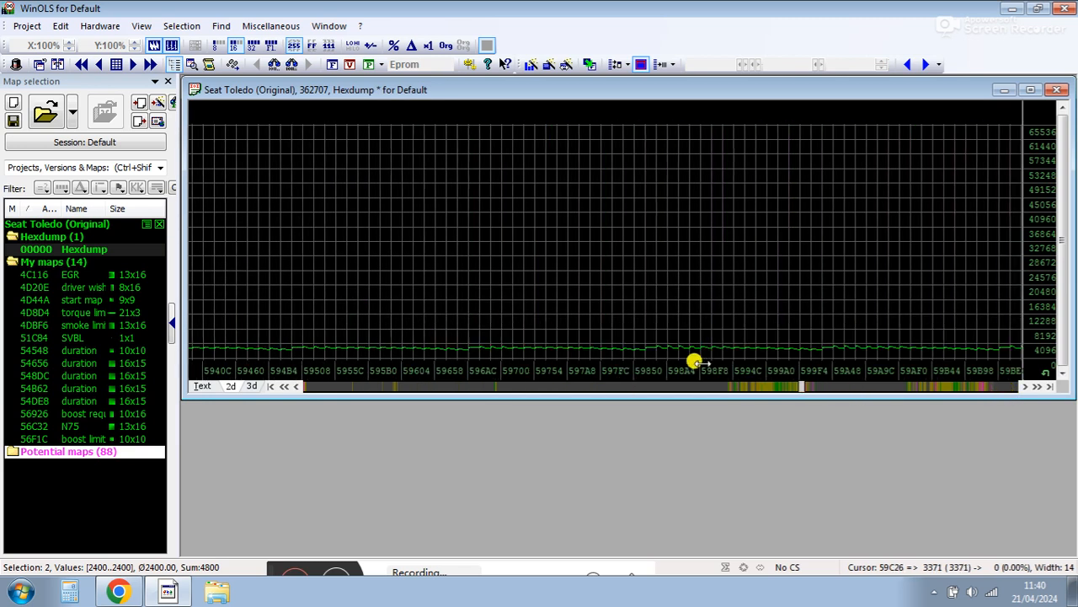
{"action": "left_click", "coordinate": [284, 386]}
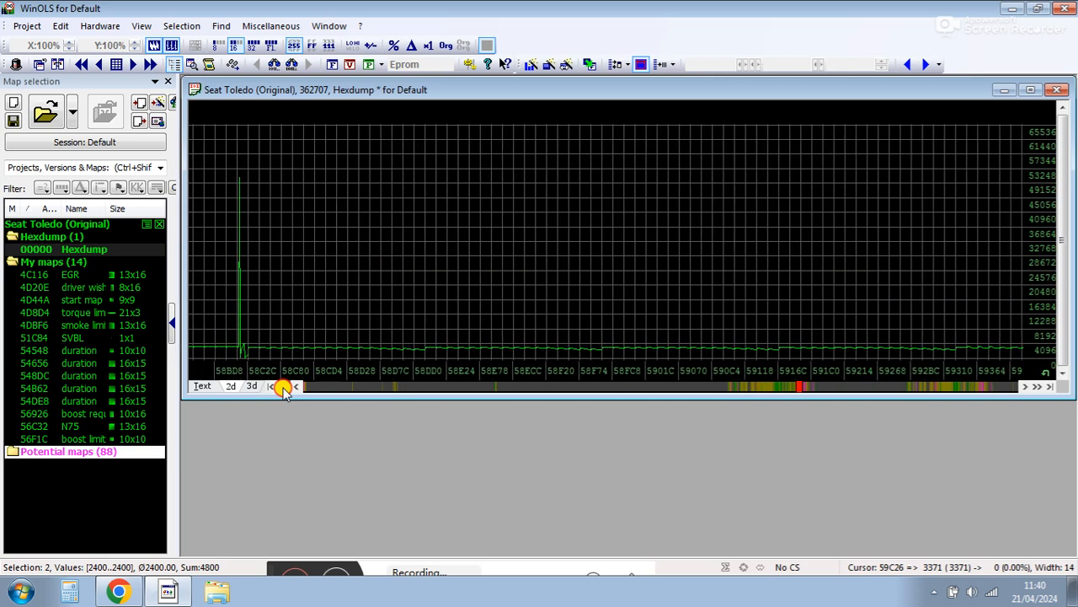
{"action": "left_click", "coordinate": [1029, 386]}
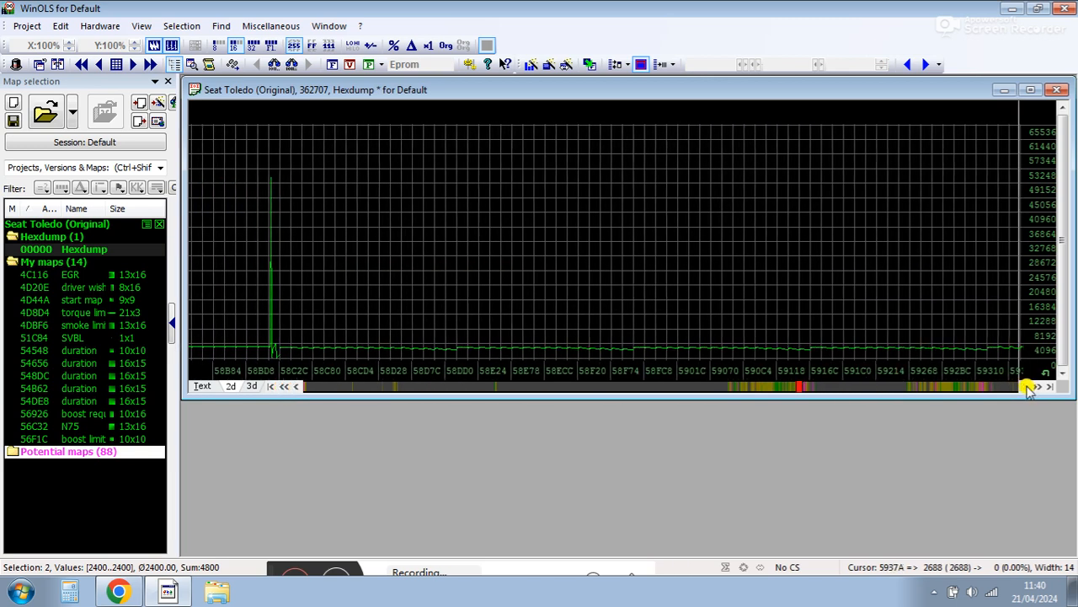
Step: Select the second repeating curve block in the hexdump, 14 columns by 16 rows starting at address 58DEC
{"action": "left_click", "coordinate": [568, 65]}
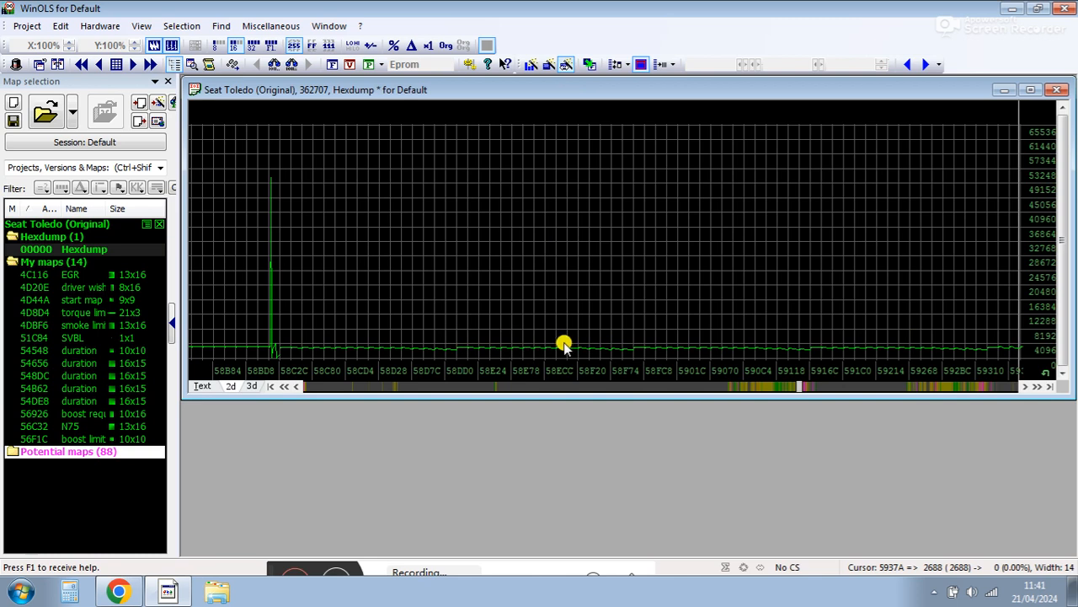
{"action": "left_click", "coordinate": [70, 42]}
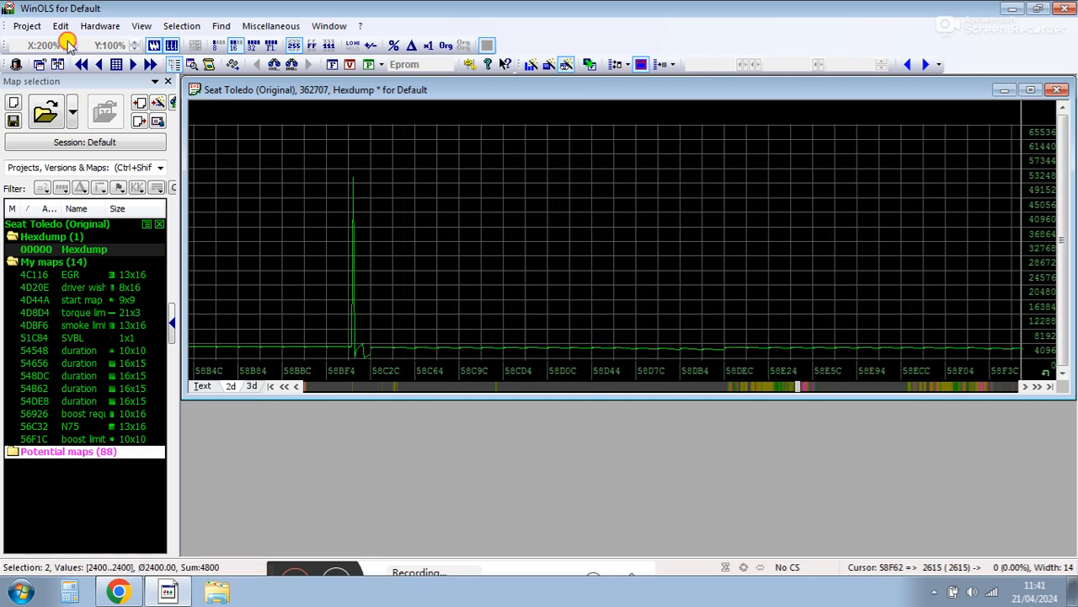
{"action": "left_click", "coordinate": [135, 42]}
{"action": "left_click", "coordinate": [134, 42]}
{"action": "left_click", "coordinate": [135, 42]}
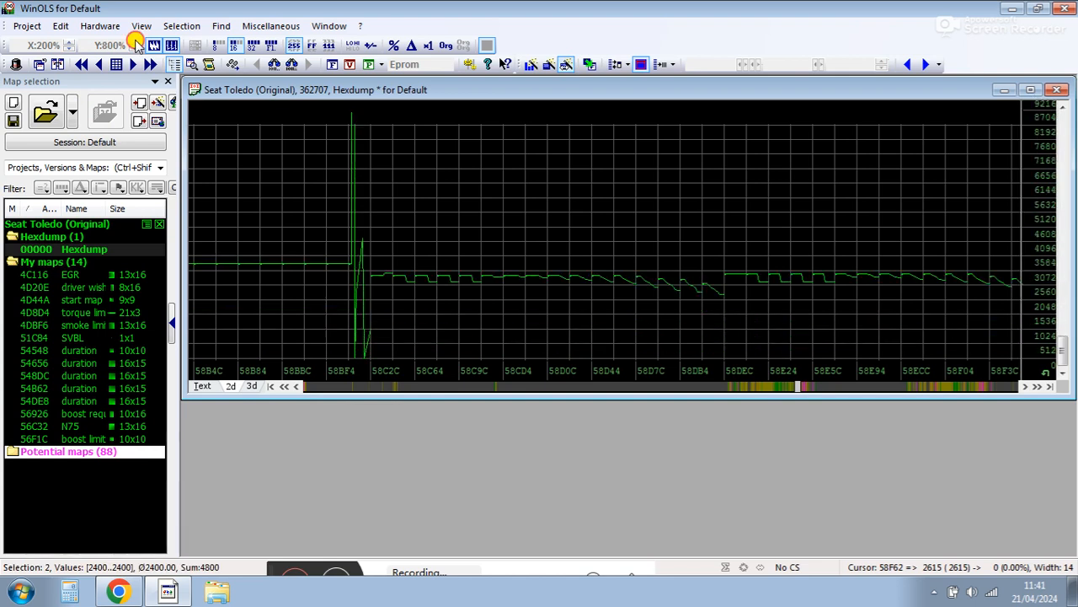
{"action": "left_click", "coordinate": [1036, 388]}
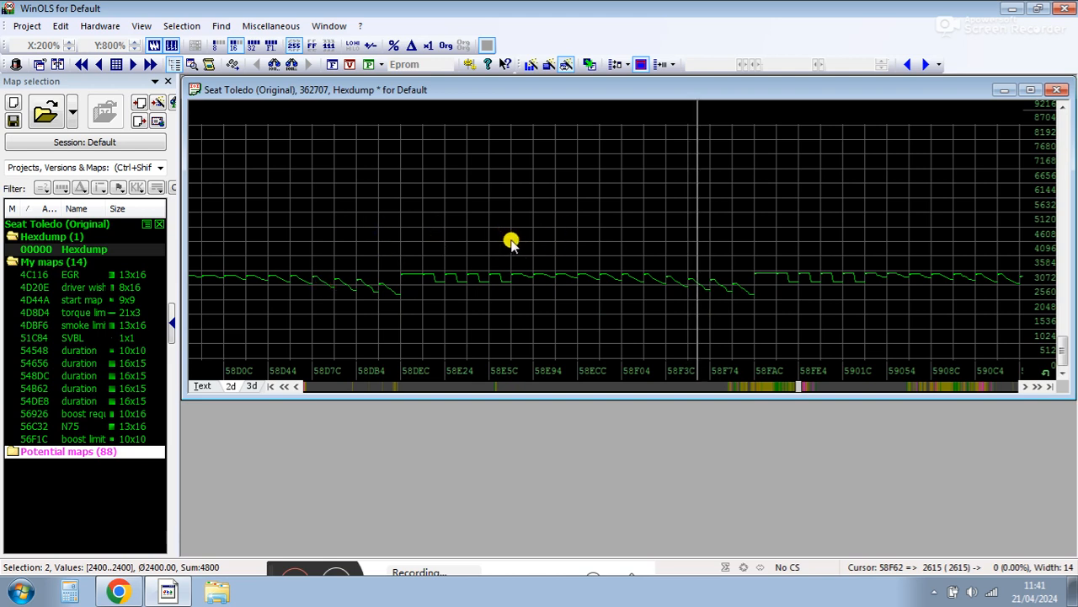
{"action": "left_click_drag", "start_coordinate": [511, 242], "coordinate": [609, 250]}
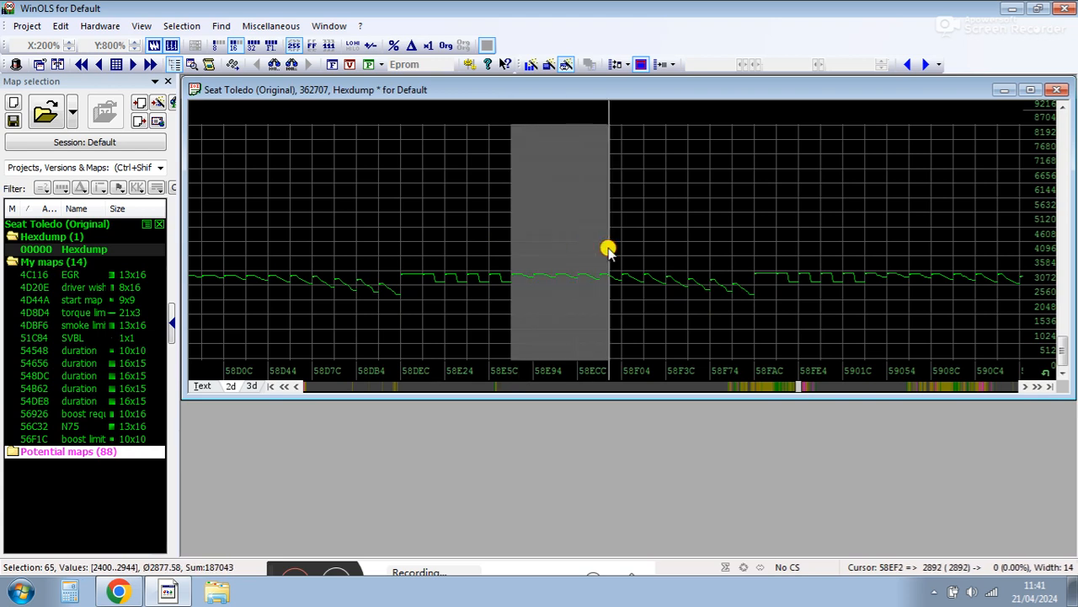
{"action": "left_click", "coordinate": [639, 266]}
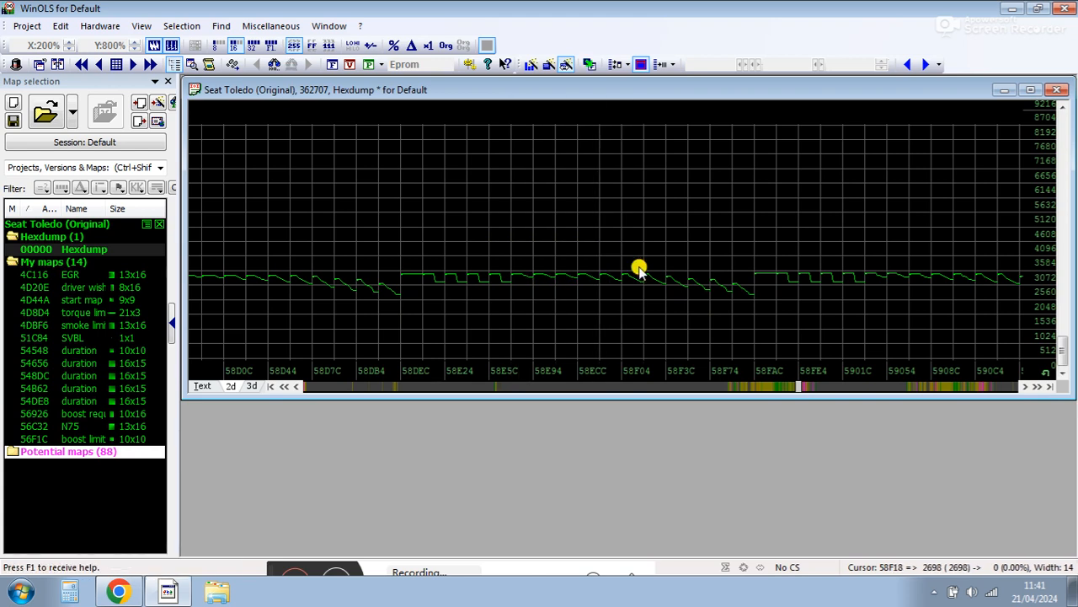
{"action": "left_click_drag", "start_coordinate": [531, 244], "coordinate": [640, 239]}
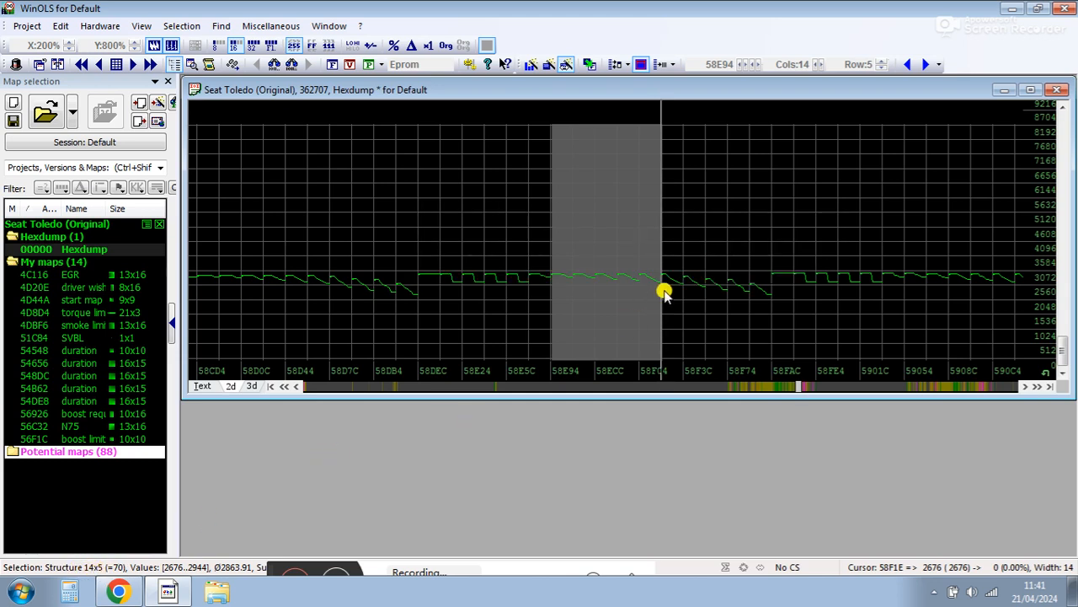
{"action": "left_click_drag", "start_coordinate": [653, 264], "coordinate": [734, 248]}
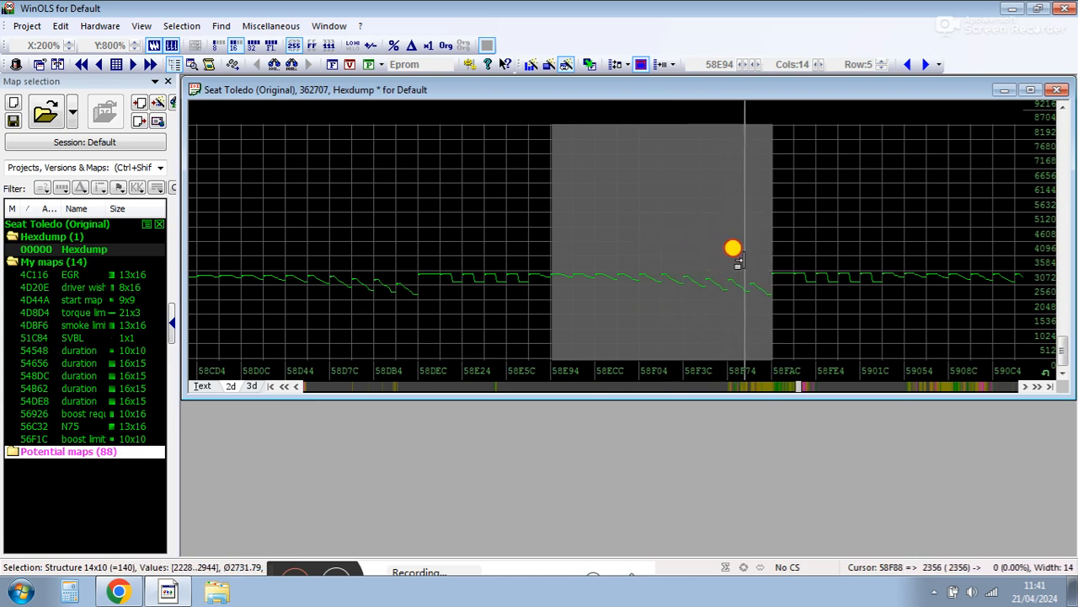
{"action": "left_click_drag", "start_coordinate": [545, 233], "coordinate": [424, 257]}
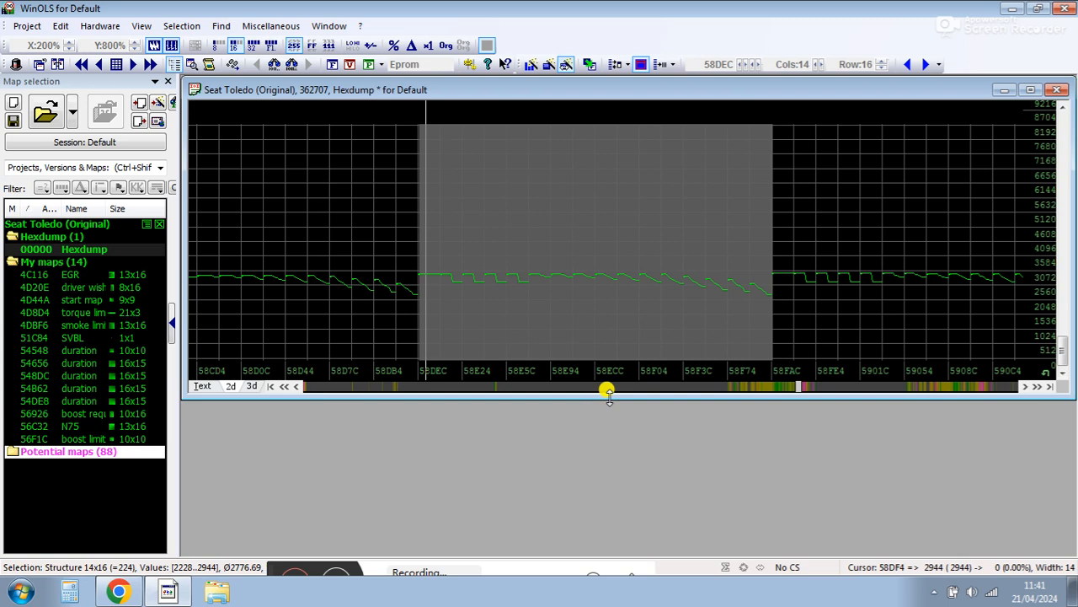
Step: Create a map named soi from the selected 14x16 block and minimize its window
{"action": "key", "text": "k"}
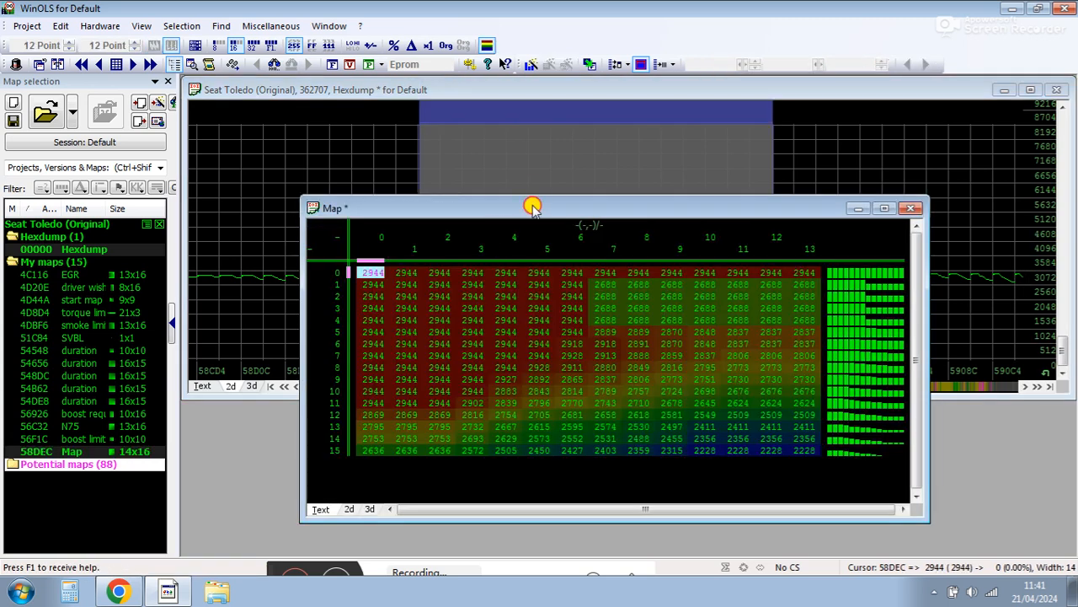
{"action": "left_click_drag", "start_coordinate": [532, 207], "coordinate": [528, 149]}
{"action": "double_click", "coordinate": [517, 279]}
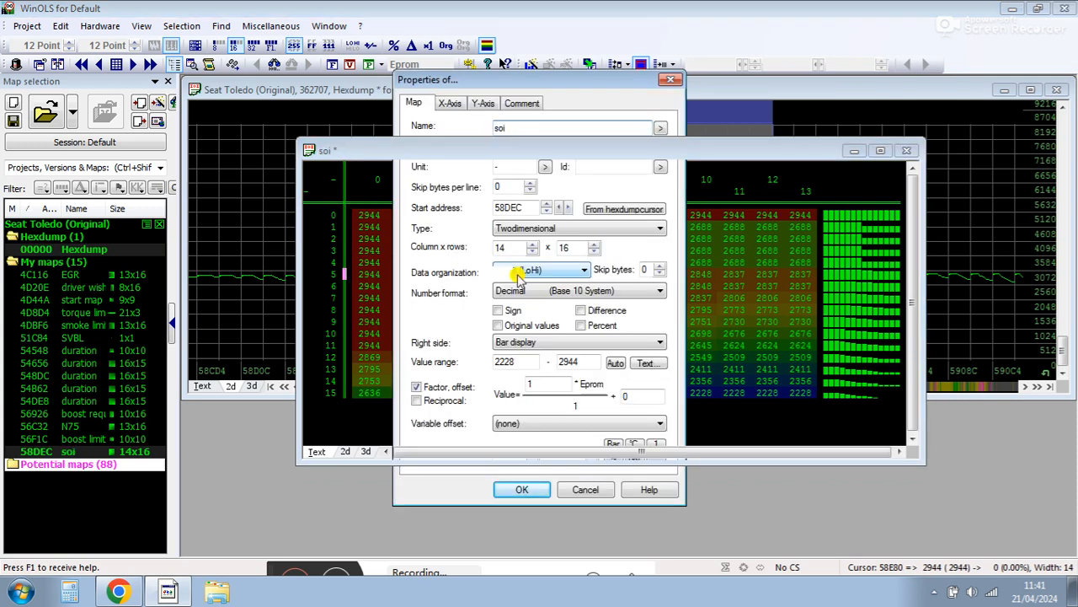
{"action": "key", "text": "Return"}
{"action": "left_click", "coordinate": [619, 287]}
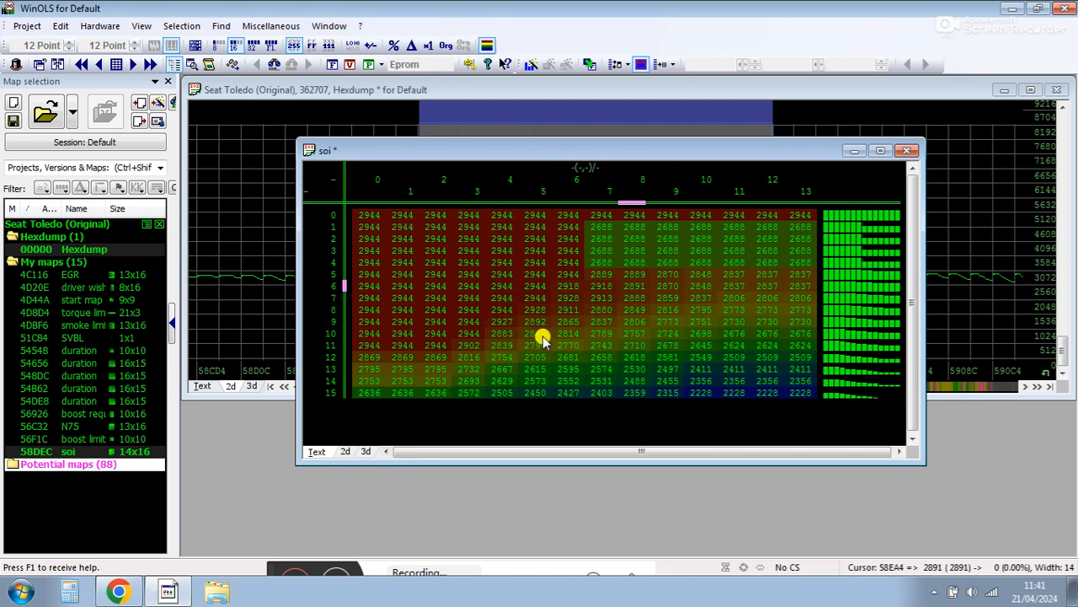
{"action": "left_click", "coordinate": [853, 154]}
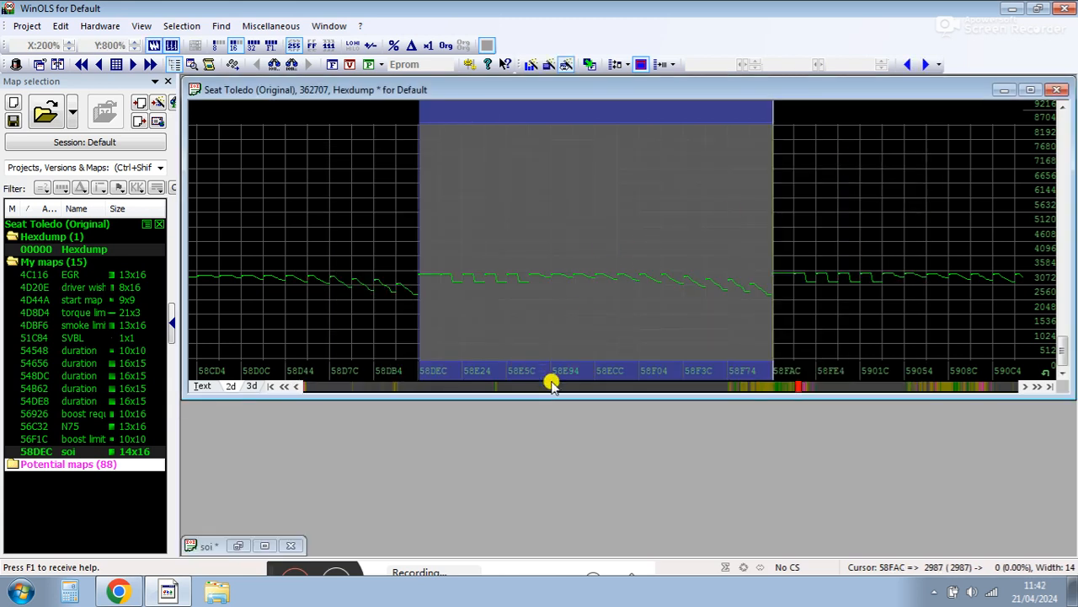
Step: Return the hexdump graph around the soi map to 100% horizontal and vertical scale
{"action": "left_click", "coordinate": [545, 347]}
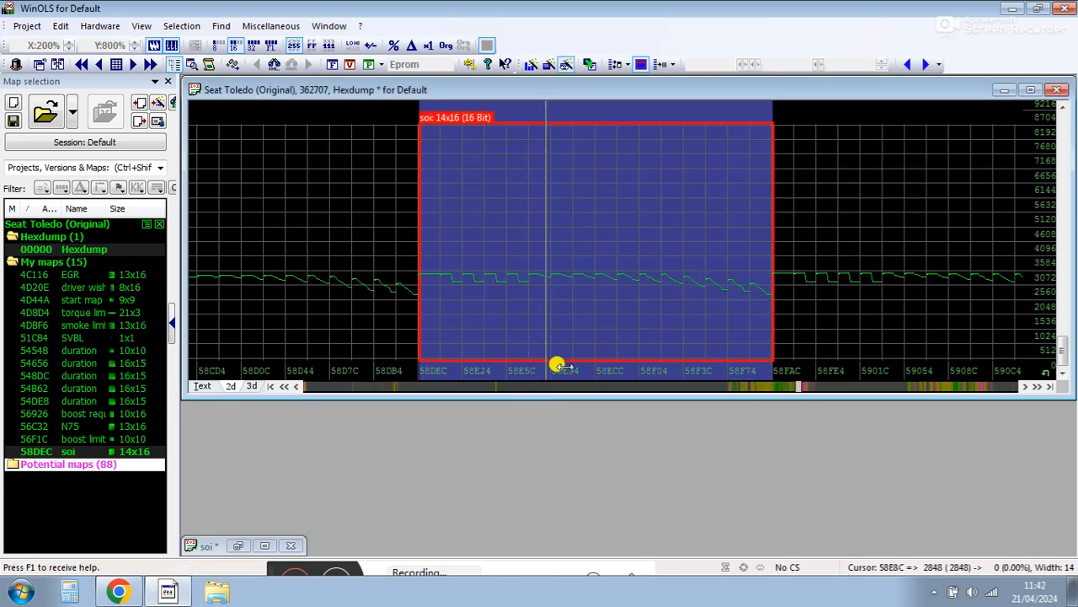
{"action": "left_click", "coordinate": [576, 392]}
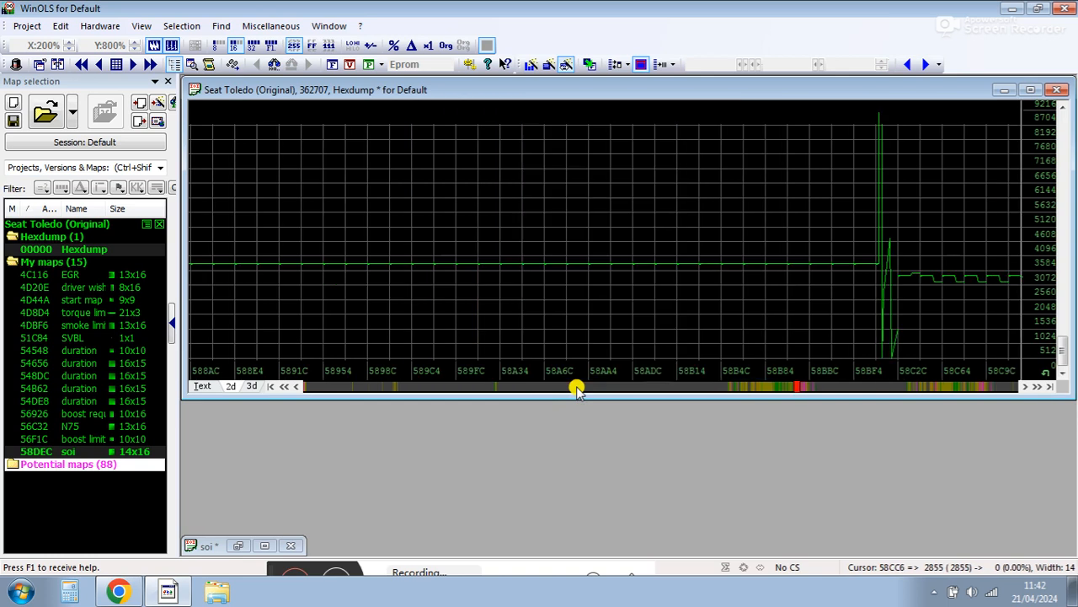
{"action": "left_click", "coordinate": [874, 385]}
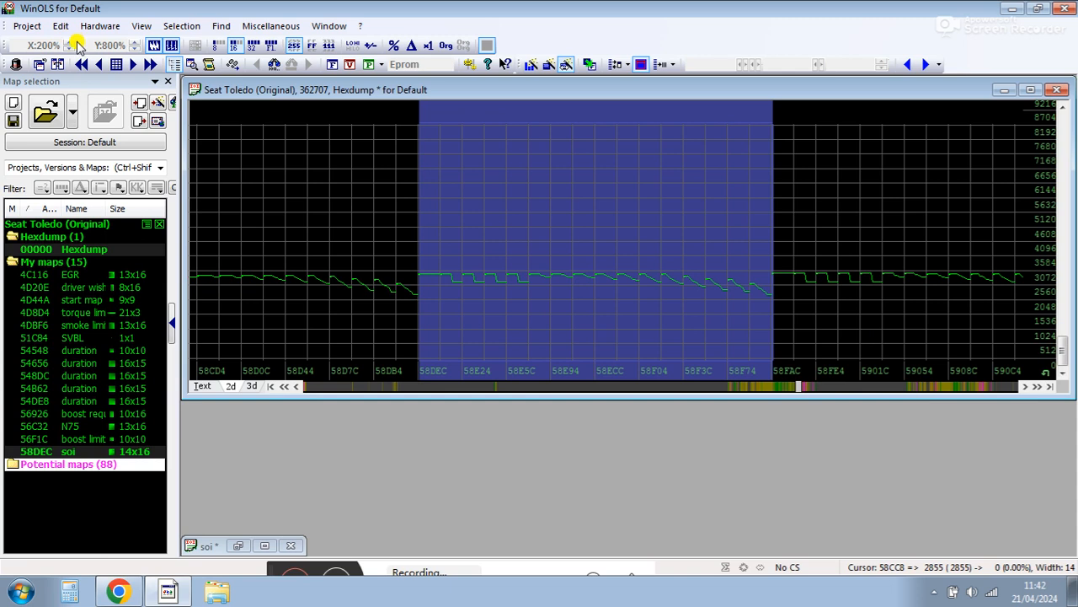
{"action": "left_click", "coordinate": [135, 50]}
{"action": "left_click", "coordinate": [135, 50]}
{"action": "left_click", "coordinate": [135, 49]}
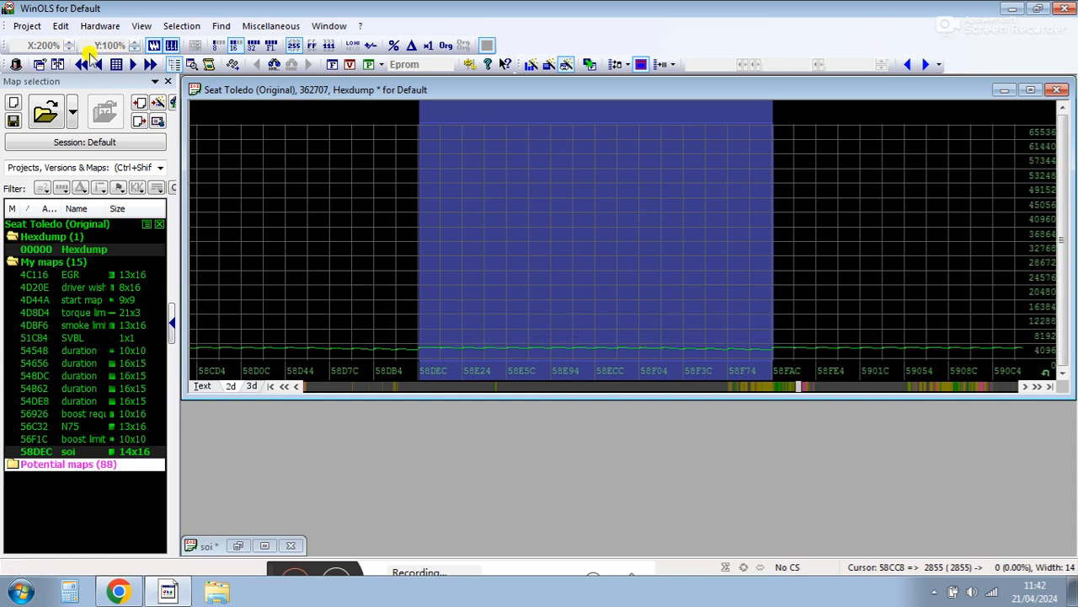
{"action": "left_click", "coordinate": [71, 48]}
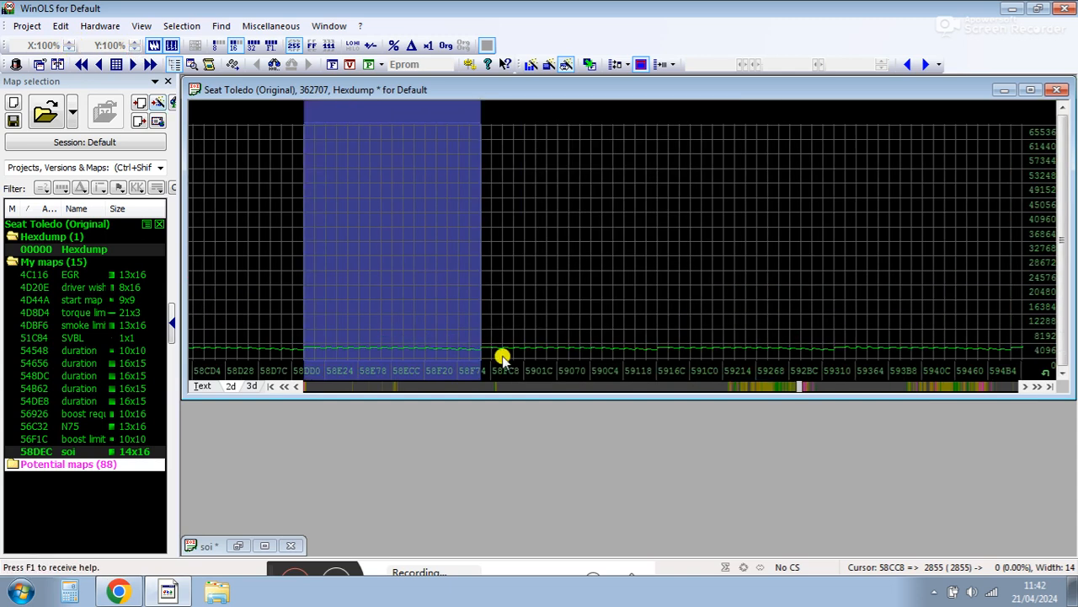
Step: Examine the similar map curves before and after the soi map in the hexdump graph
{"action": "left_click", "coordinate": [854, 387]}
{"action": "left_click", "coordinate": [854, 387]}
{"action": "left_click", "coordinate": [743, 386]}
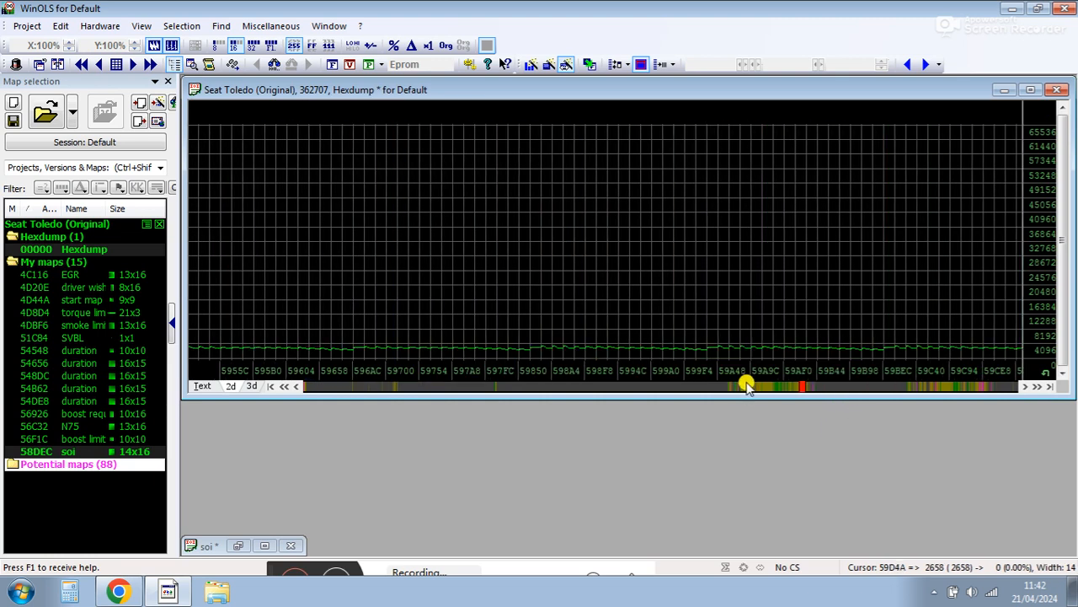
{"action": "left_click", "coordinate": [487, 384]}
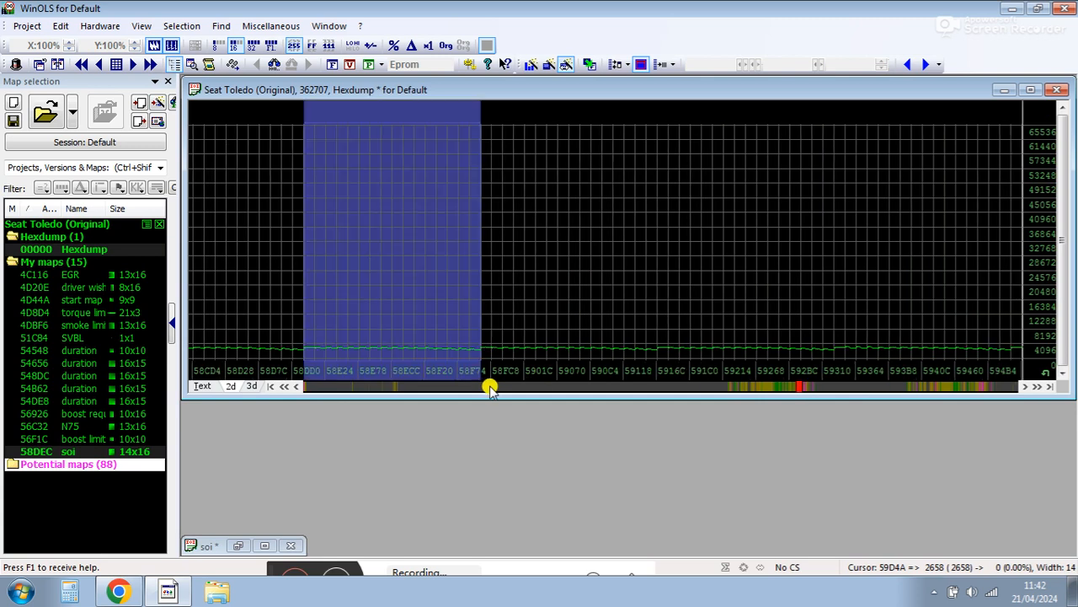
{"action": "left_click", "coordinate": [839, 387]}
{"action": "left_click", "coordinate": [770, 387]}
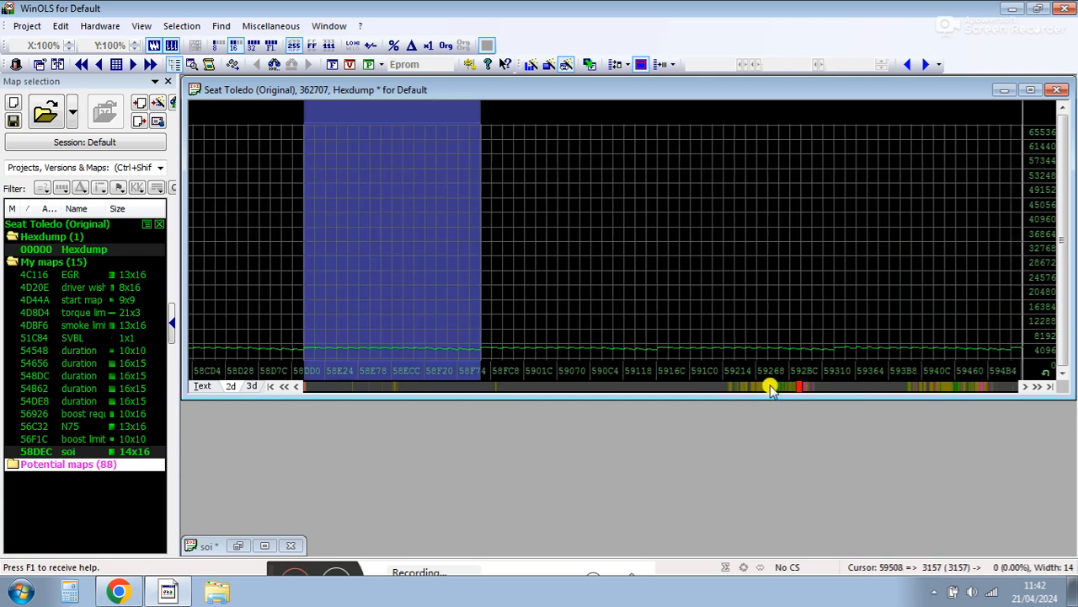
{"action": "left_click", "coordinate": [287, 387]}
{"action": "left_click", "coordinate": [287, 387]}
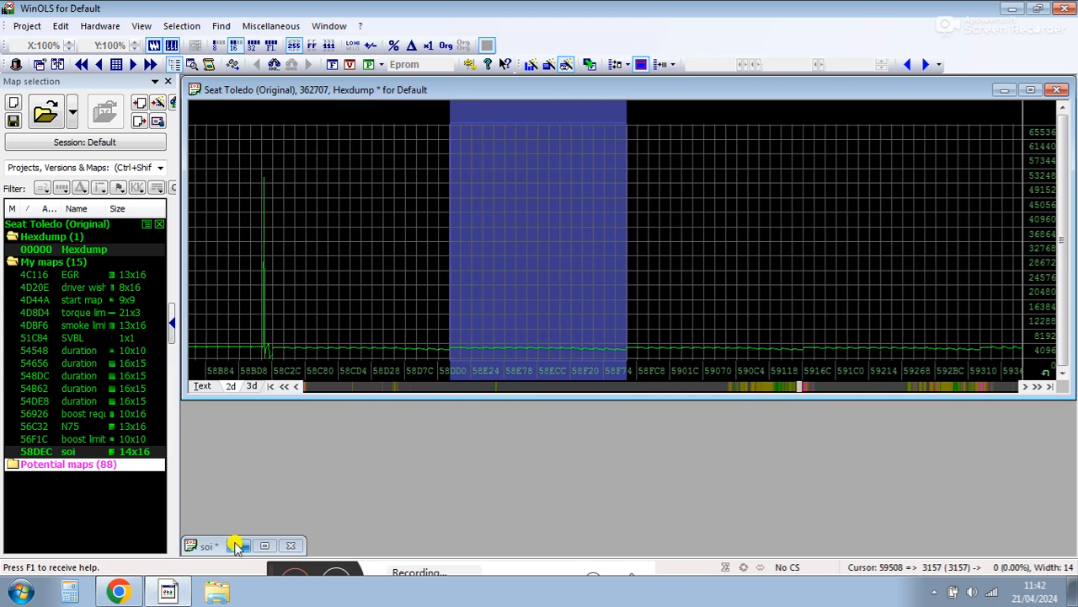
Step: Restore the soi map window and move it lower so its values can be viewed alongside the hexdump graph
{"action": "left_click", "coordinate": [236, 545]}
{"action": "double_click", "coordinate": [235, 545]}
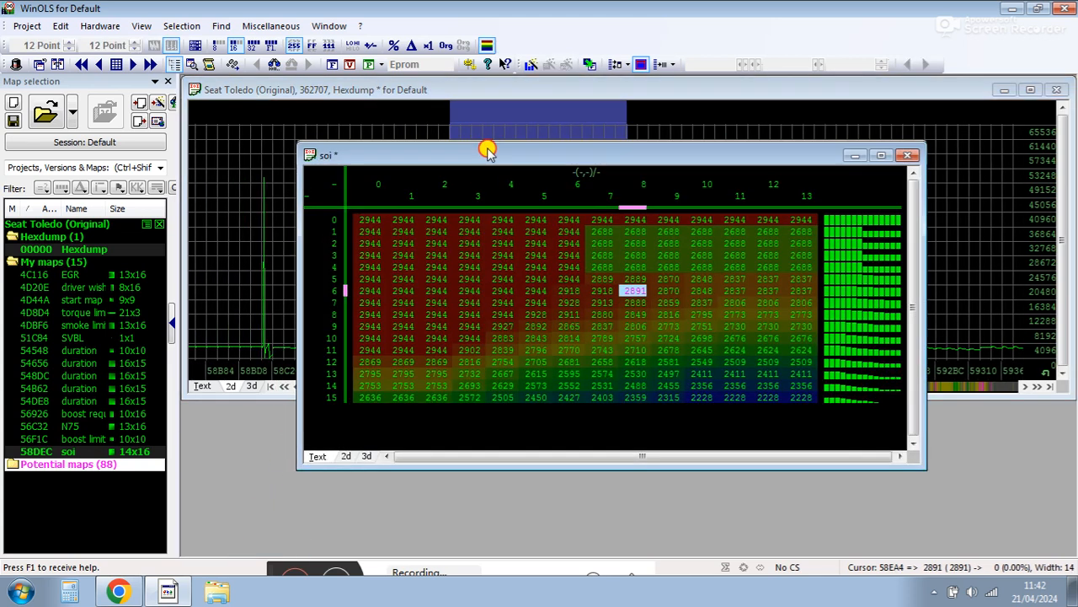
{"action": "left_click_drag", "start_coordinate": [484, 145], "coordinate": [549, 230]}
{"action": "left_click", "coordinate": [425, 169]}
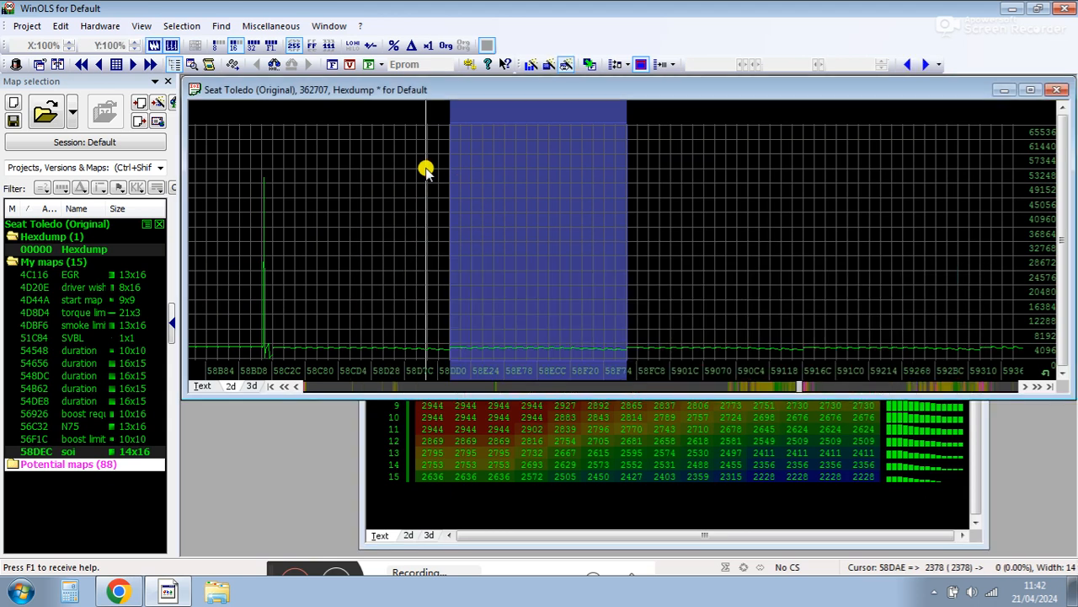
{"action": "left_click", "coordinate": [287, 387]}
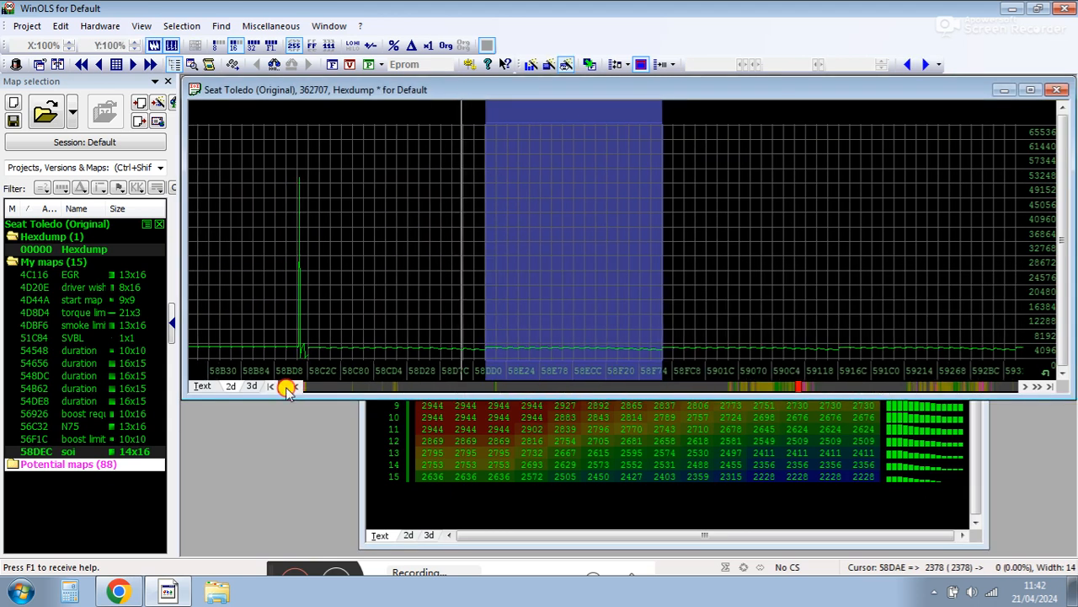
{"action": "left_click", "coordinate": [631, 464]}
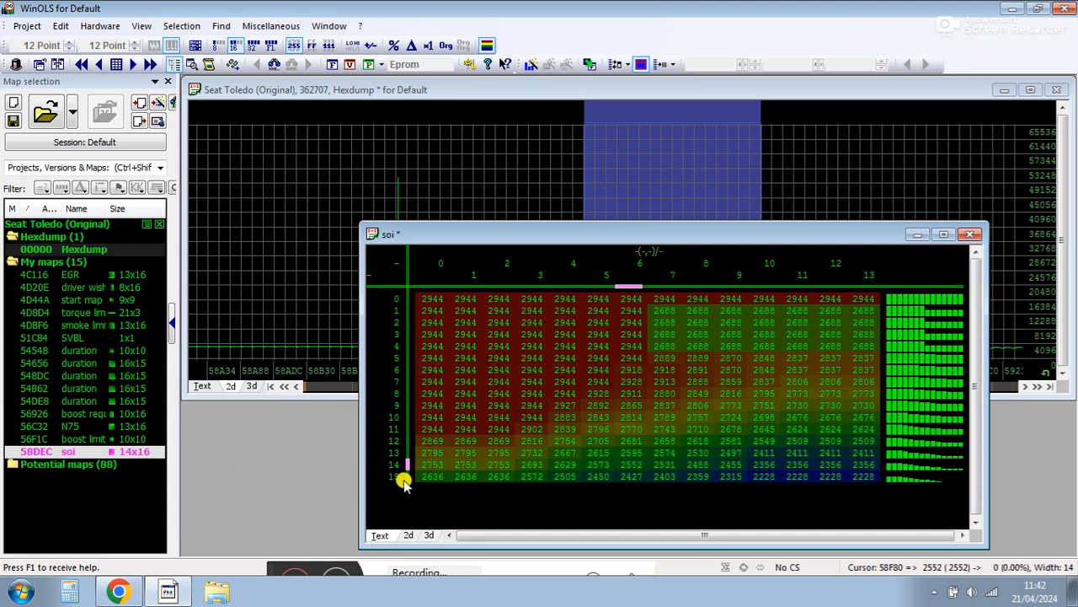
Step: Examine the hexdump graph ahead of the soi map to locate the data of its axes
{"action": "left_click", "coordinate": [323, 278]}
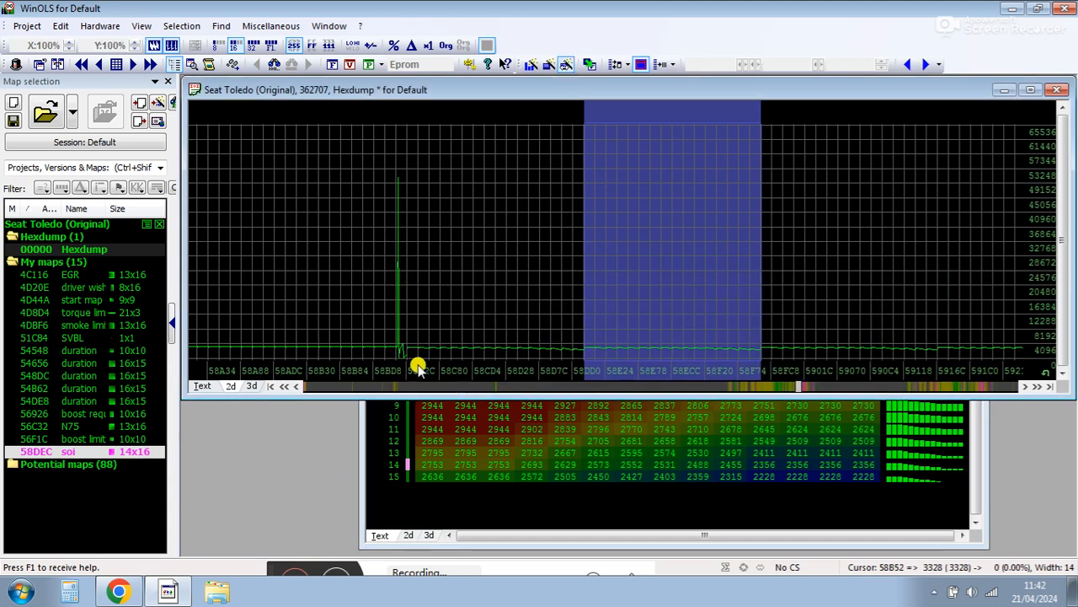
{"action": "left_click", "coordinate": [284, 386]}
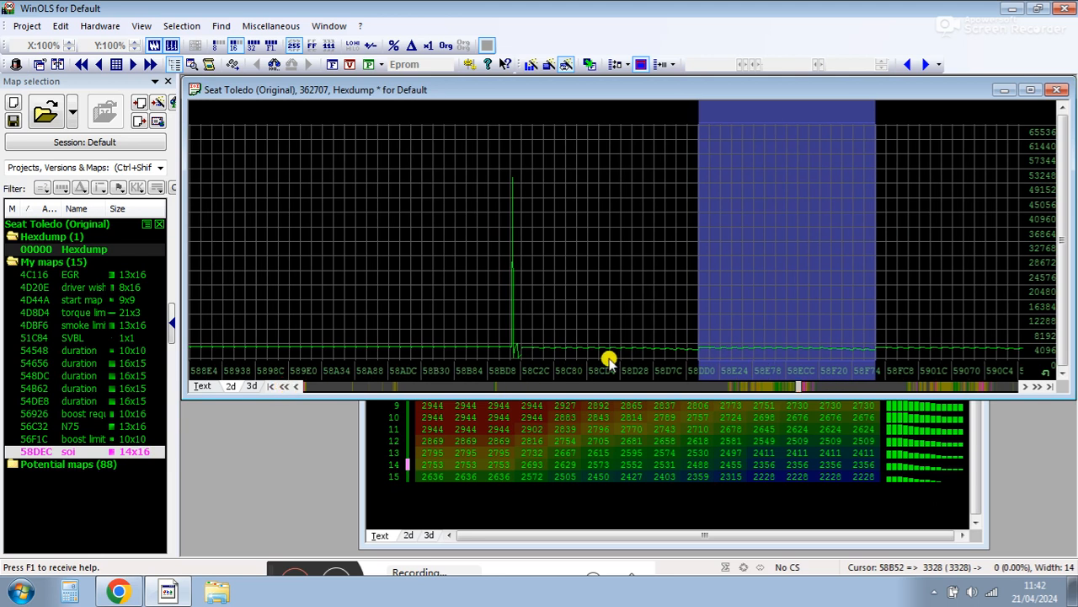
{"action": "left_click", "coordinate": [494, 391]}
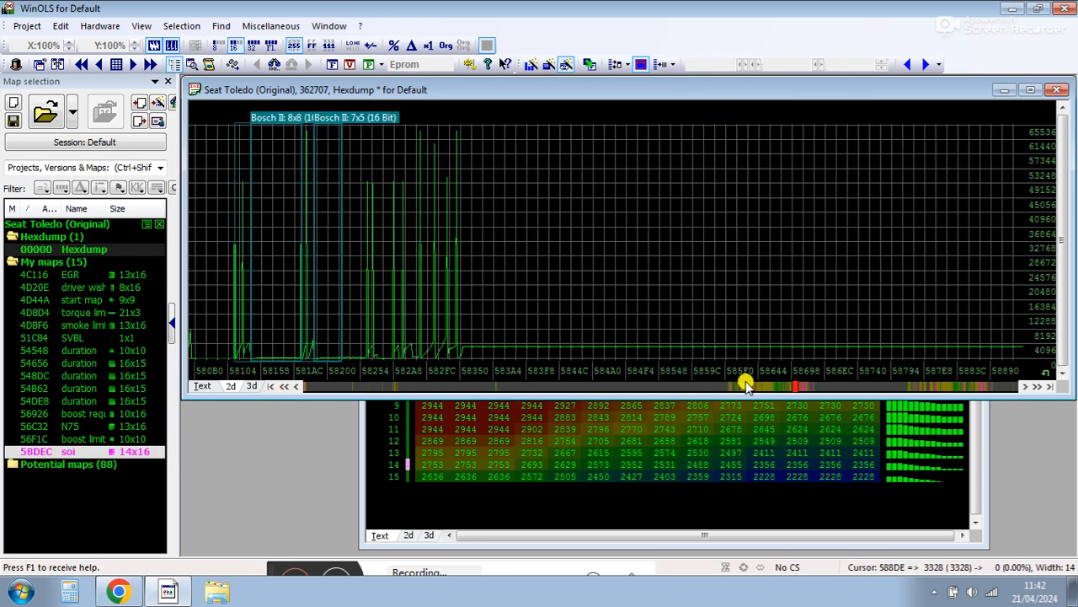
{"action": "left_click", "coordinate": [425, 351]}
{"action": "left_click", "coordinate": [431, 348]}
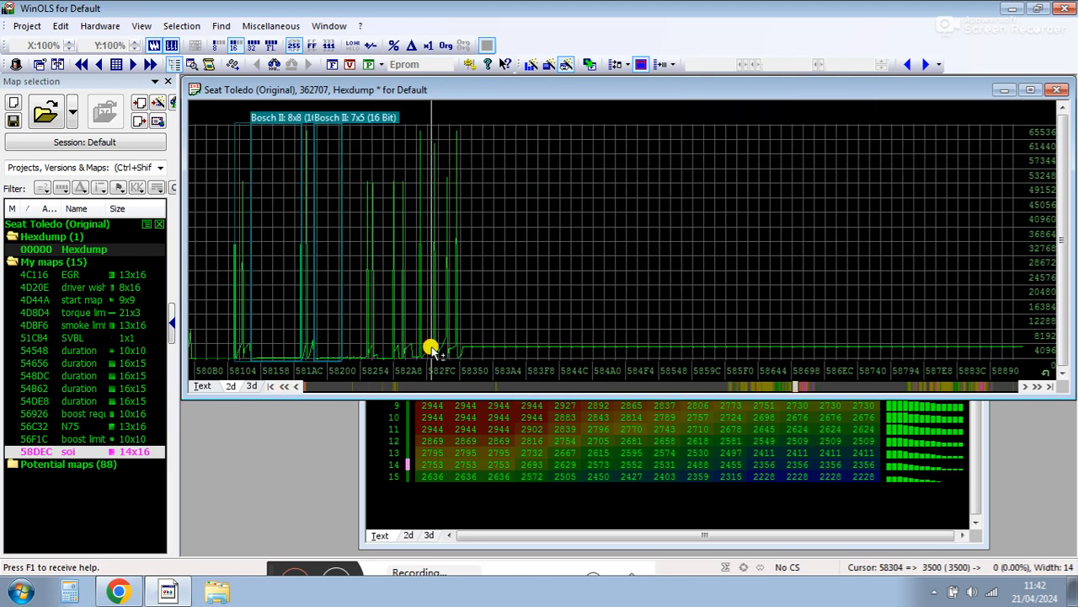
{"action": "left_click", "coordinate": [509, 350]}
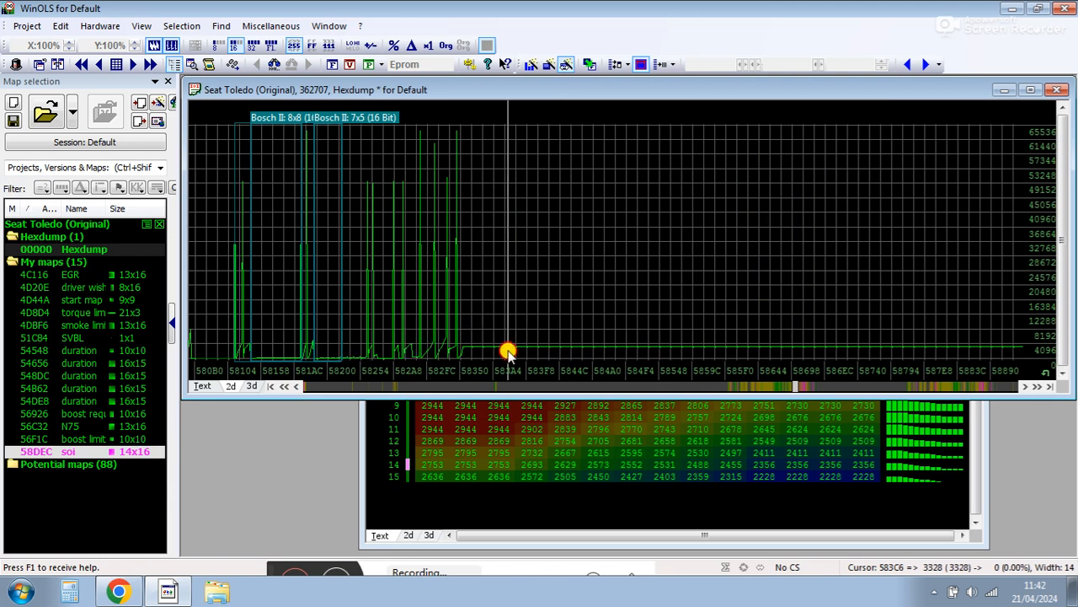
{"action": "left_click_drag", "start_coordinate": [385, 350], "coordinate": [410, 351]}
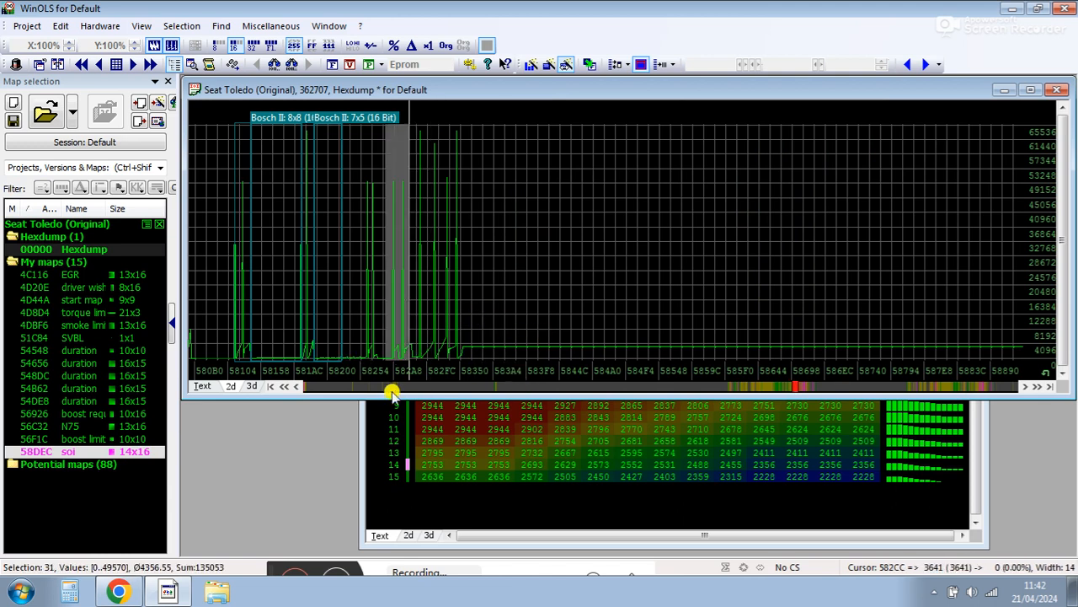
{"action": "left_click", "coordinate": [517, 310]}
{"action": "left_click", "coordinate": [848, 388]}
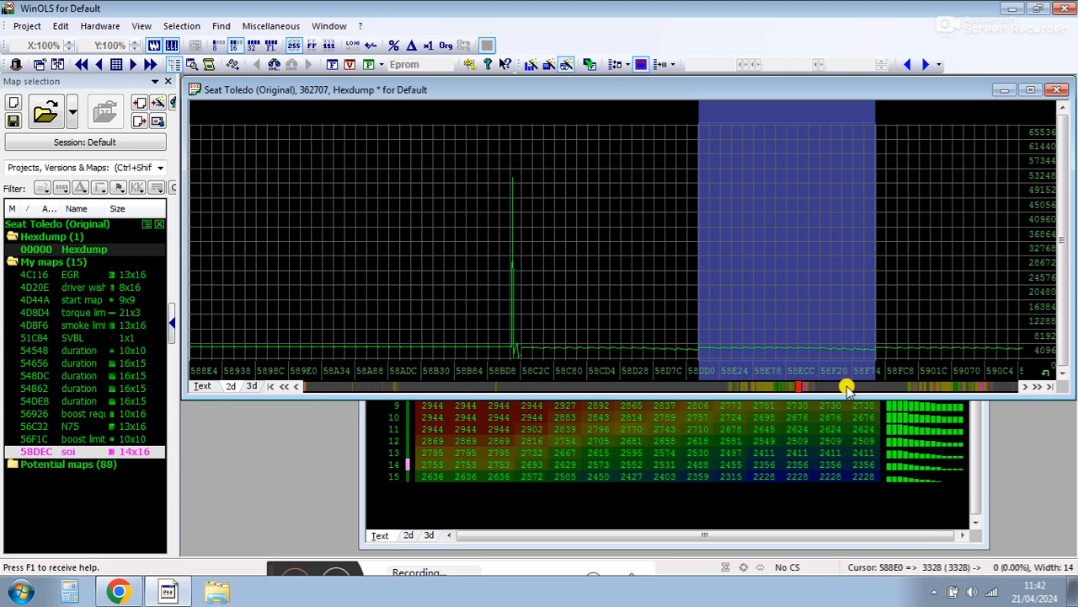
{"action": "left_click", "coordinate": [525, 351]}
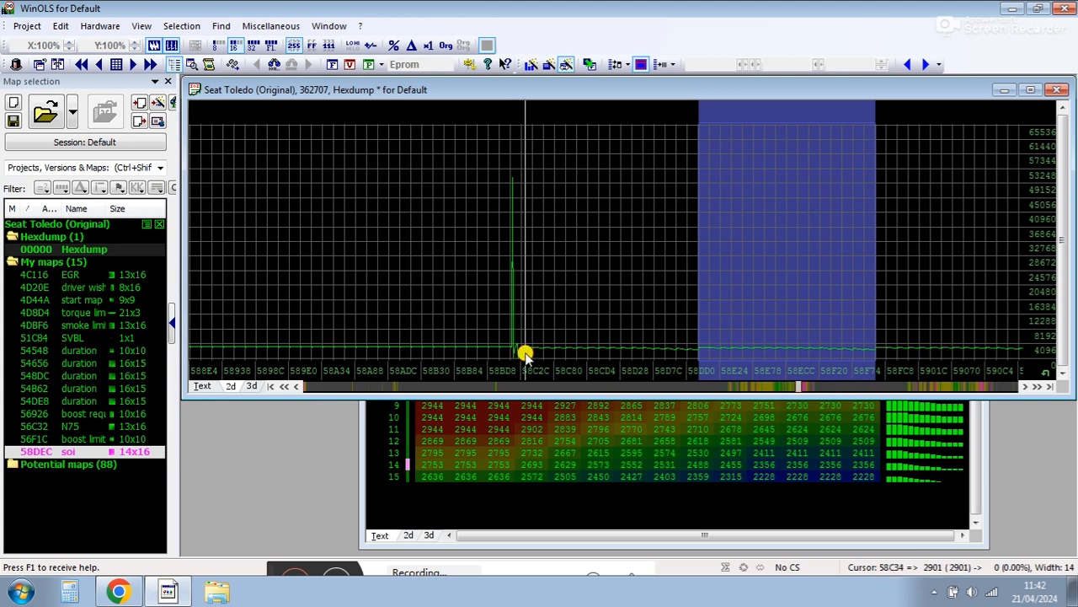
Step: Show the hexdump as text and place the cursor at 582EC, the first engine speed value after the axis length 16
{"action": "left_click", "coordinate": [202, 386]}
{"action": "left_click", "coordinate": [1065, 205]}
{"action": "left_click", "coordinate": [1065, 205]}
{"action": "left_click", "coordinate": [1065, 206]}
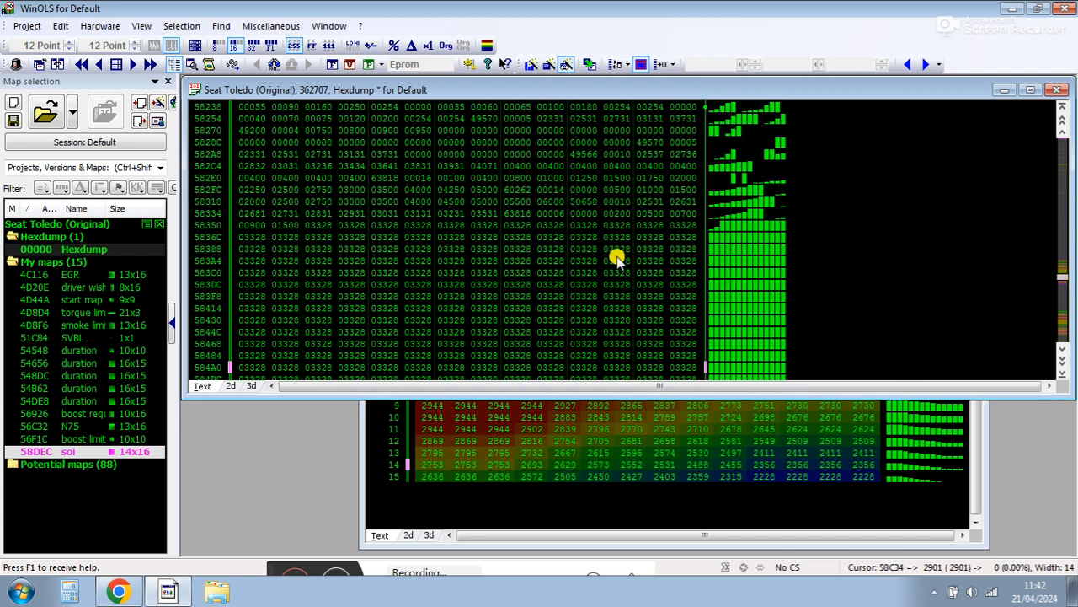
{"action": "left_click", "coordinate": [552, 189]}
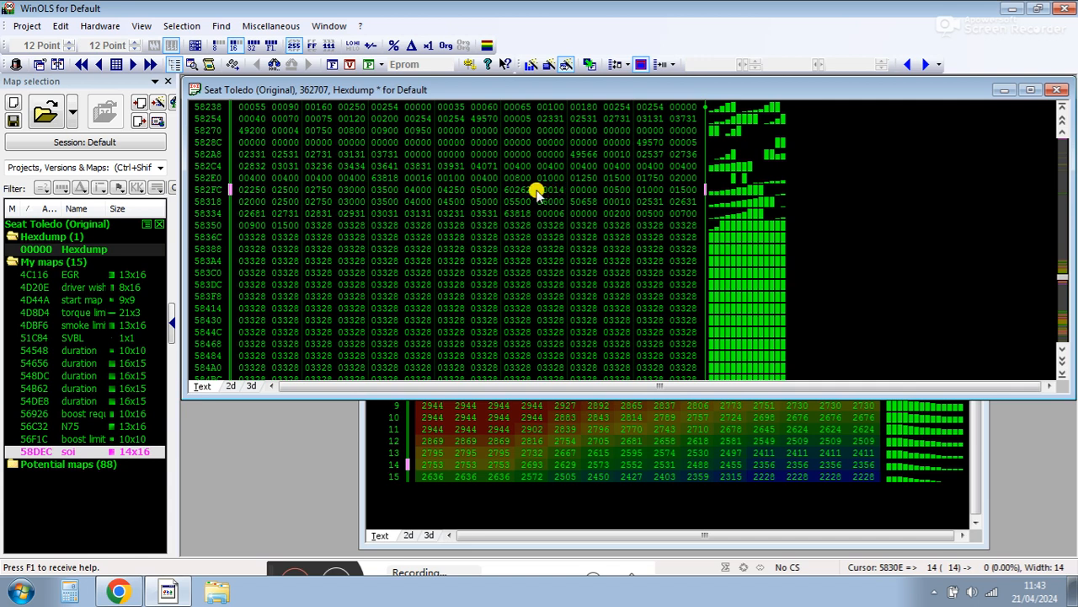
{"action": "left_click", "coordinate": [414, 176]}
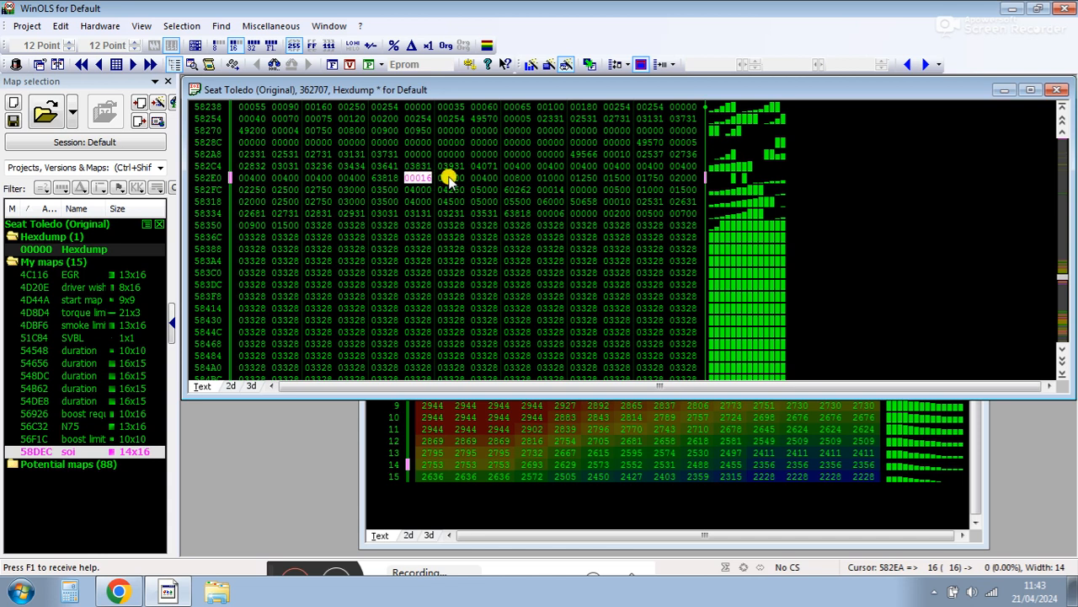
{"action": "left_click", "coordinate": [449, 177]}
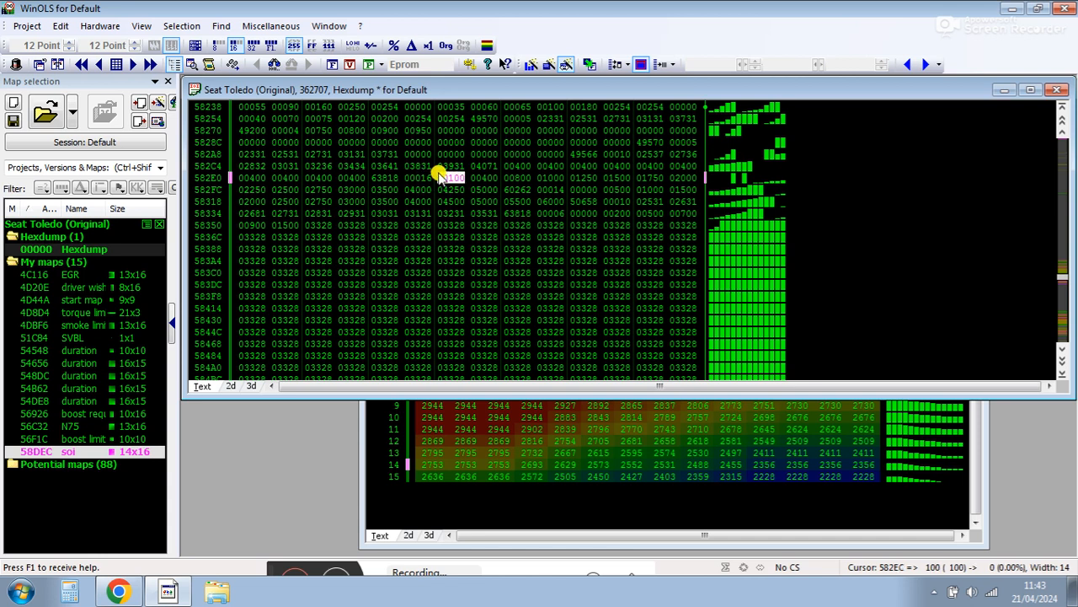
Step: Set the soi map's Y-axis data source to Eprom, with its start address 582EC taken from the hexdump cursor
{"action": "left_click", "coordinate": [394, 470]}
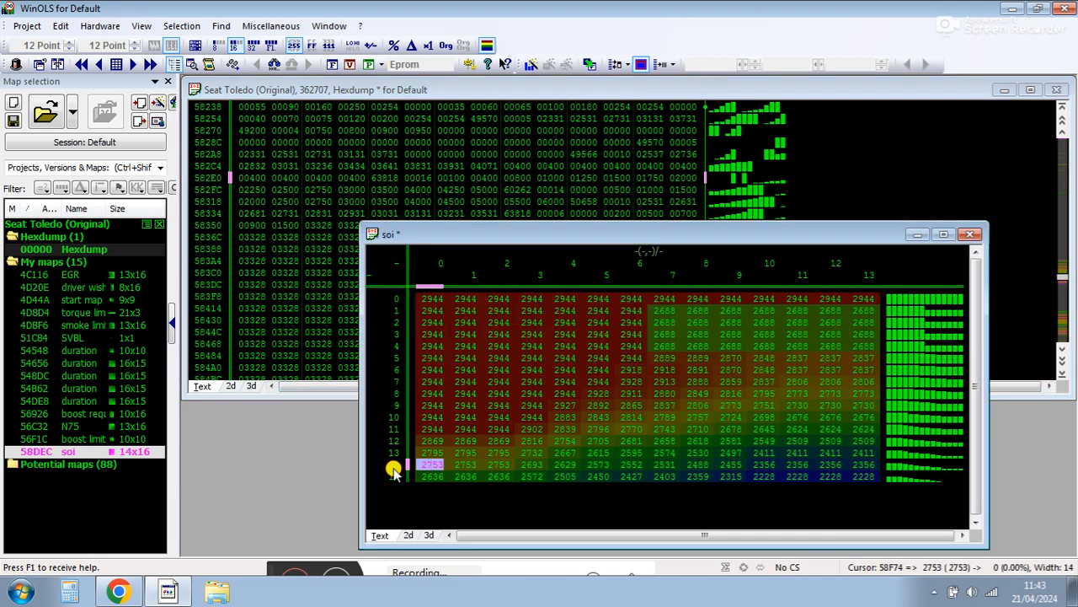
{"action": "double_click", "coordinate": [394, 416]}
{"action": "left_click", "coordinate": [597, 193]}
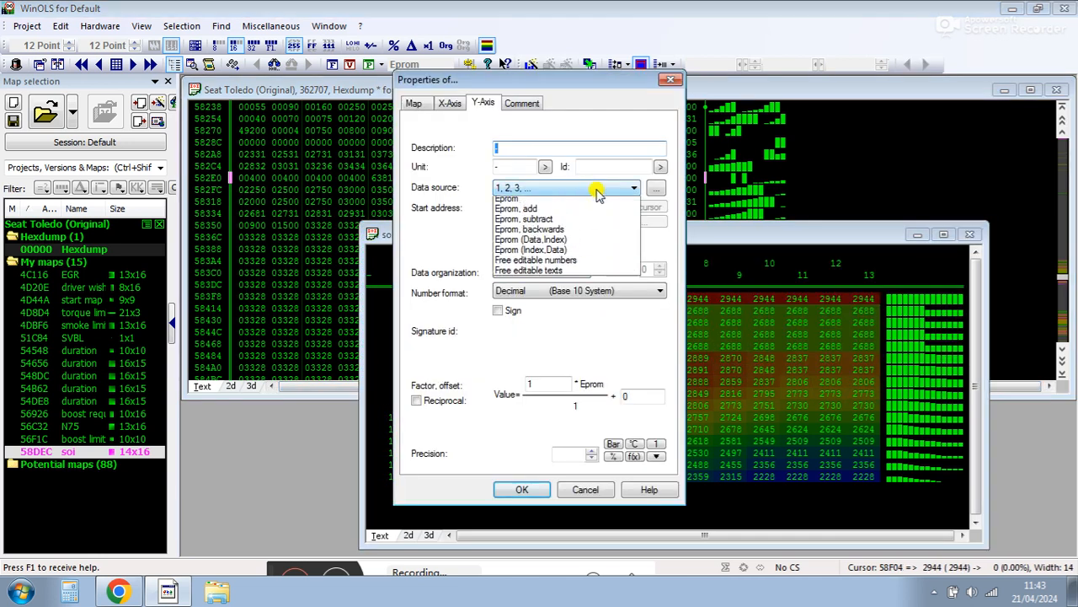
{"action": "left_click", "coordinate": [601, 211]}
{"action": "left_click", "coordinate": [609, 209]}
{"action": "left_click_drag", "start_coordinate": [560, 87], "coordinate": [698, 102]}
Step: Describe the Y-axis as engine speed with the unit rpm, and move the map window clear of the axis data
{"action": "left_click", "coordinate": [645, 161]}
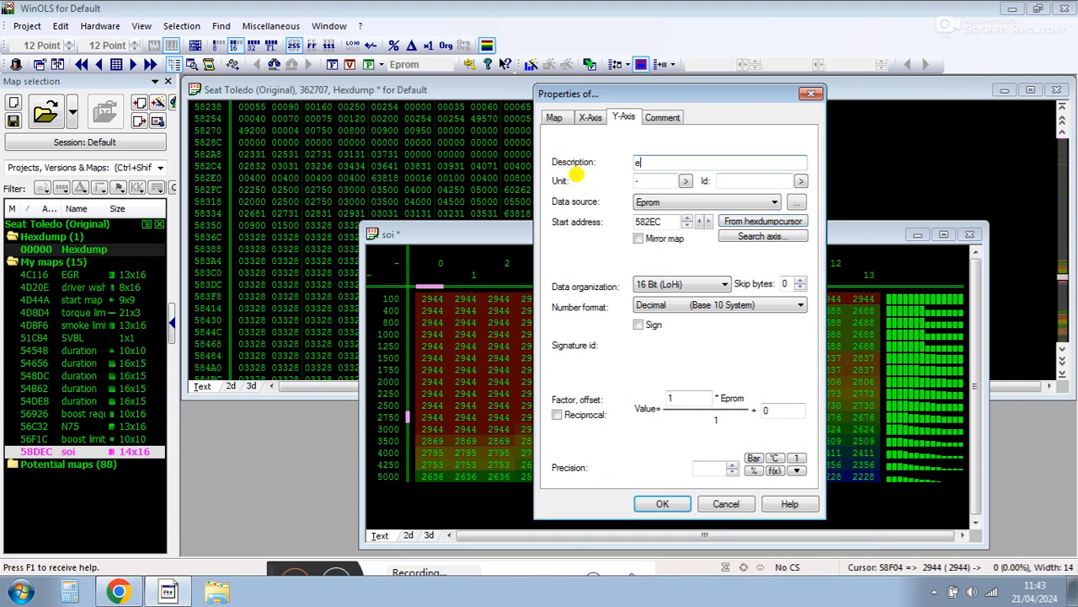
{"action": "type", "text": "engine speed"}
{"action": "key", "text": "Tab"}
{"action": "type", "text": "rp"}
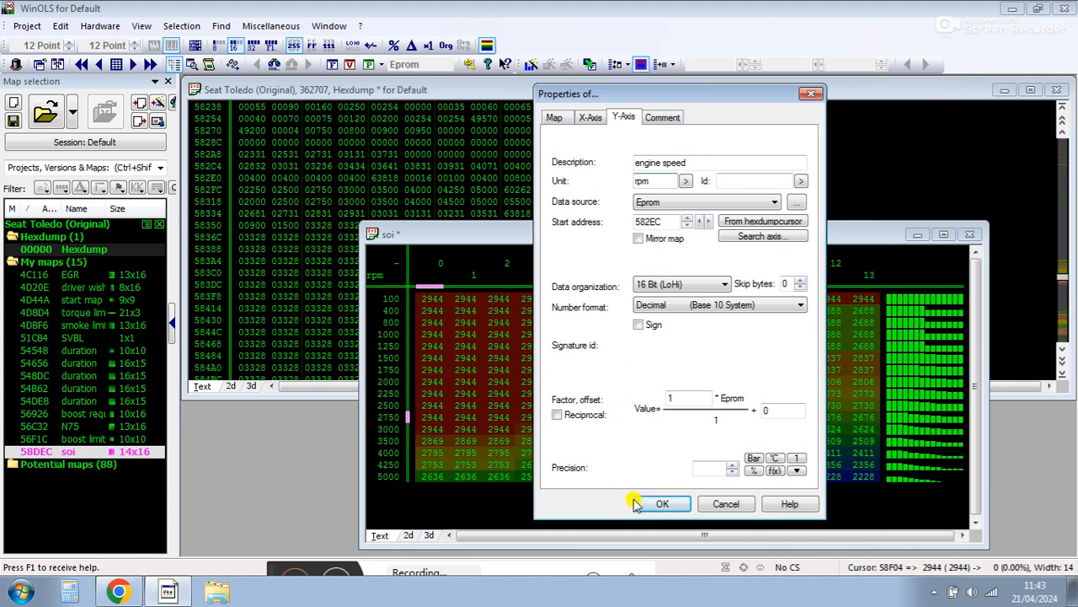
{"action": "left_click", "coordinate": [662, 504]}
{"action": "left_click_drag", "start_coordinate": [568, 231], "coordinate": [537, 268]}
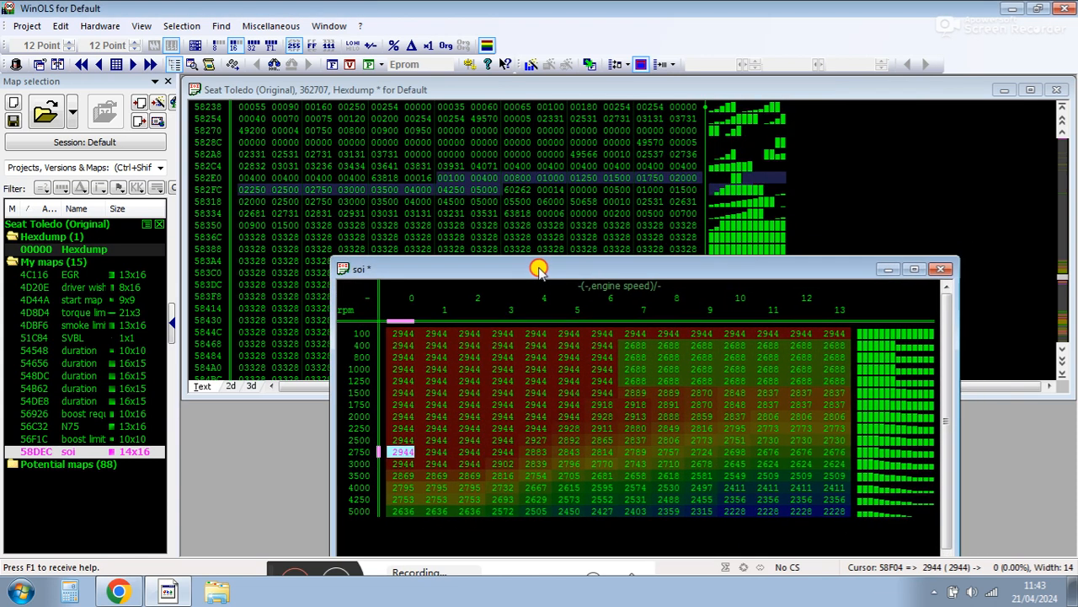
Step: Set the soi map's X-axis data source to Eprom, starting from the hexdump cursor placed at 58310
{"action": "left_click", "coordinate": [285, 318]}
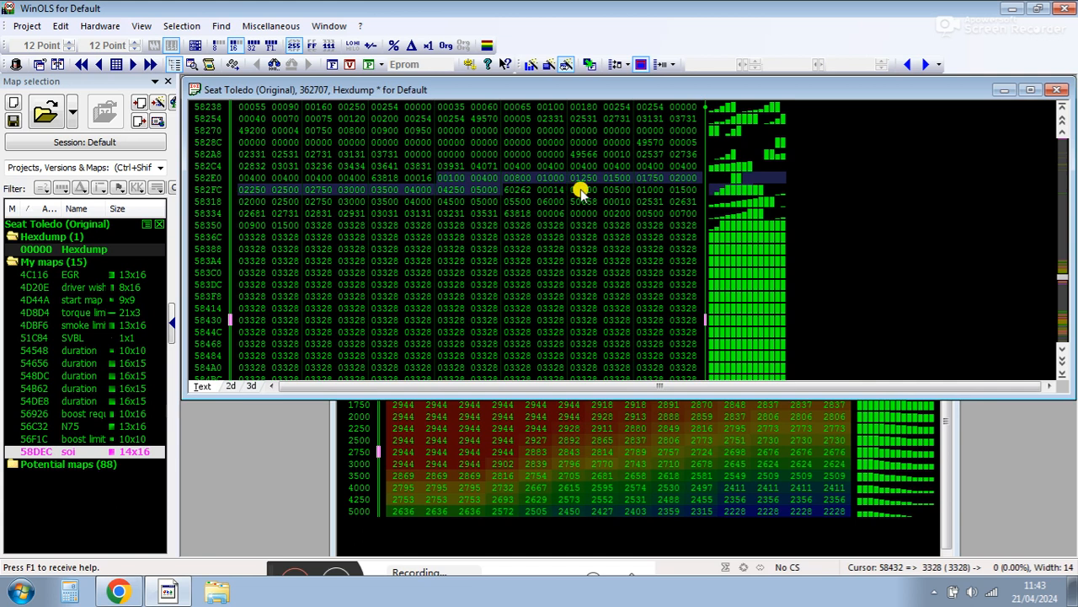
{"action": "left_click", "coordinate": [579, 190]}
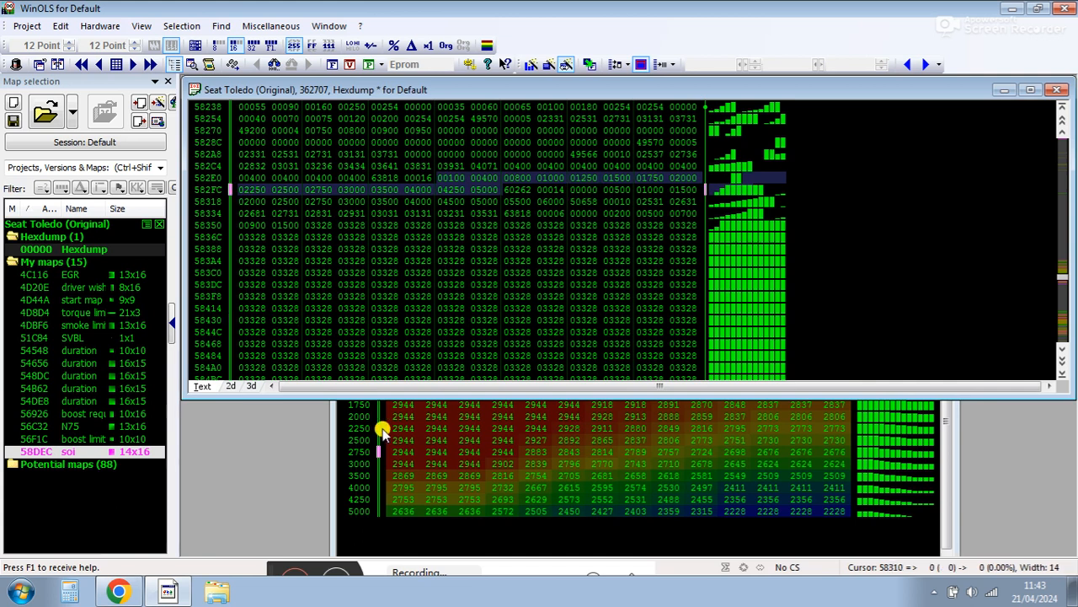
{"action": "left_click", "coordinate": [354, 425]}
{"action": "left_click", "coordinate": [530, 303]}
{"action": "double_click", "coordinate": [531, 303]}
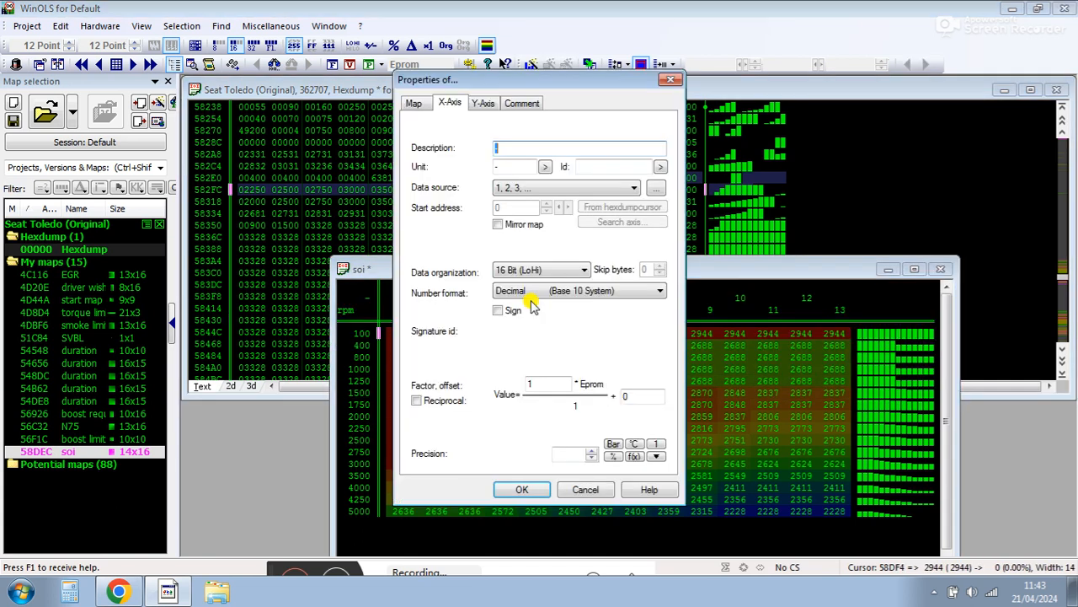
{"action": "left_click", "coordinate": [542, 189]}
{"action": "left_click", "coordinate": [547, 213]}
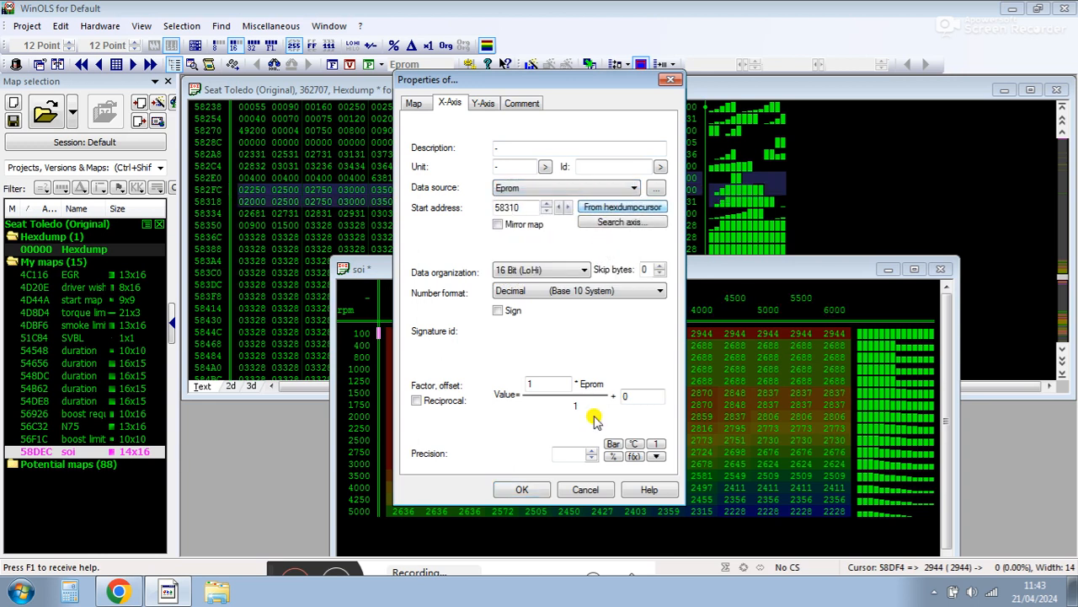
Step: Describe the X-axis as IQ in mg with a factor of 0.01, and apply the axis properties
{"action": "left_click", "coordinate": [504, 147]}
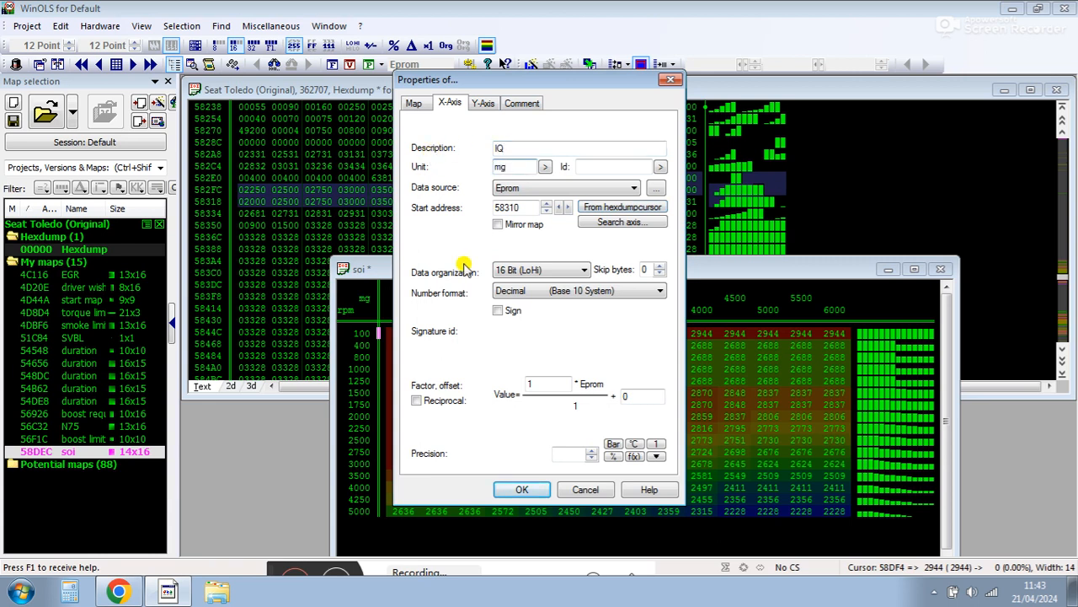
{"action": "double_click", "coordinate": [546, 383]}
{"action": "type", "text": "0."}
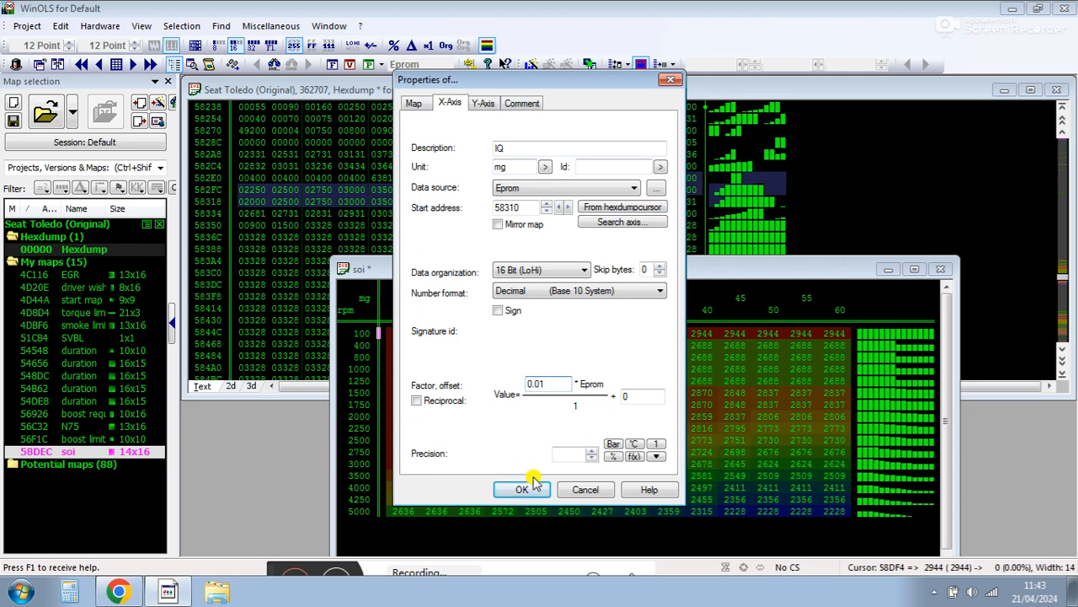
{"action": "left_click", "coordinate": [532, 487]}
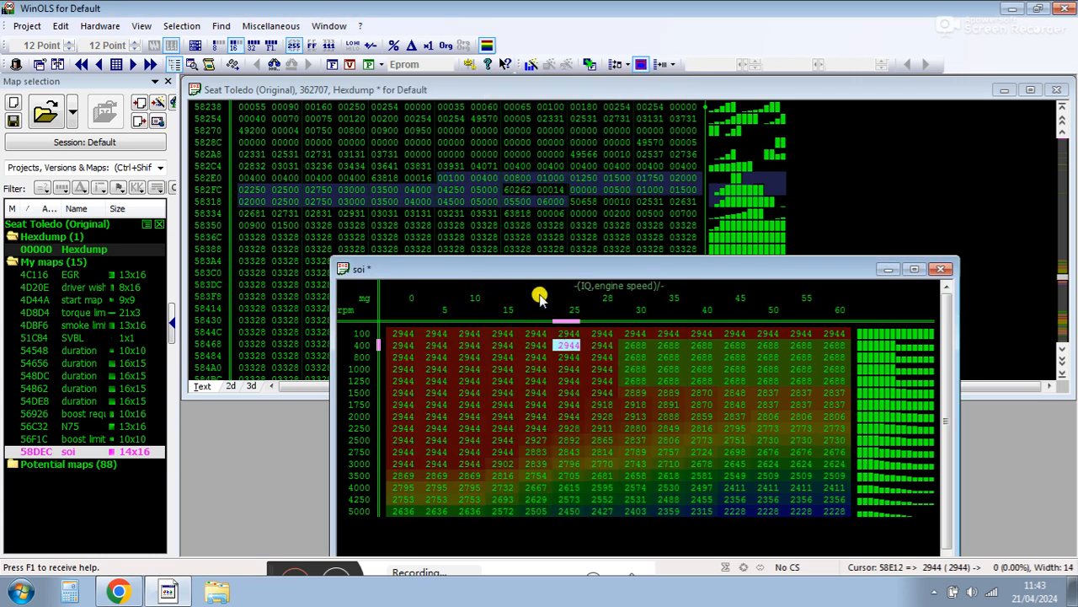
{"action": "left_click_drag", "start_coordinate": [534, 269], "coordinate": [491, 246]}
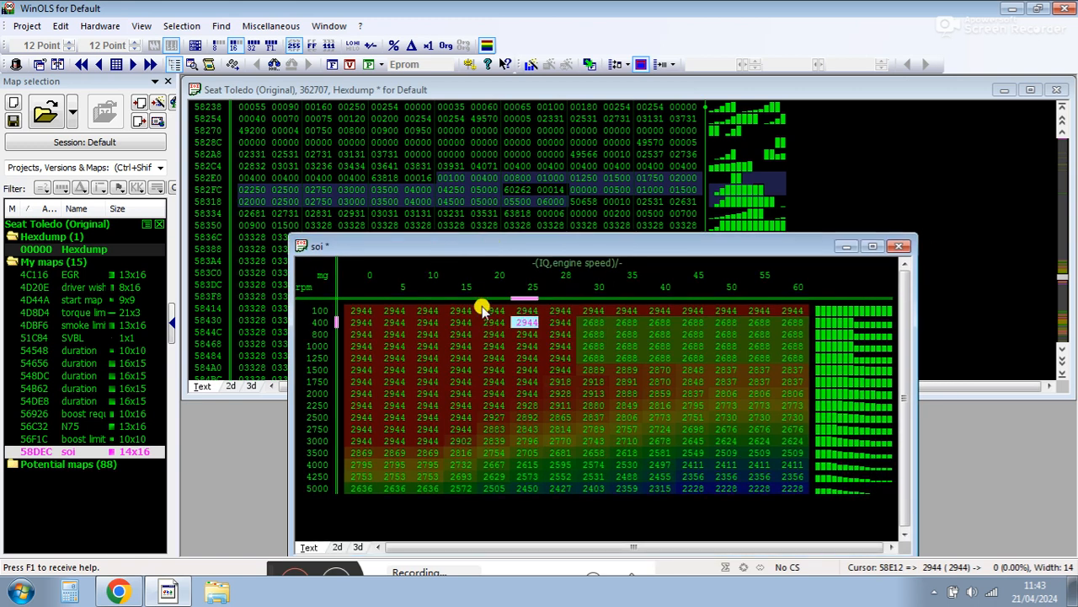
Step: Return to the hexdump graph around the soi map and close the soi map window
{"action": "left_click", "coordinate": [282, 321]}
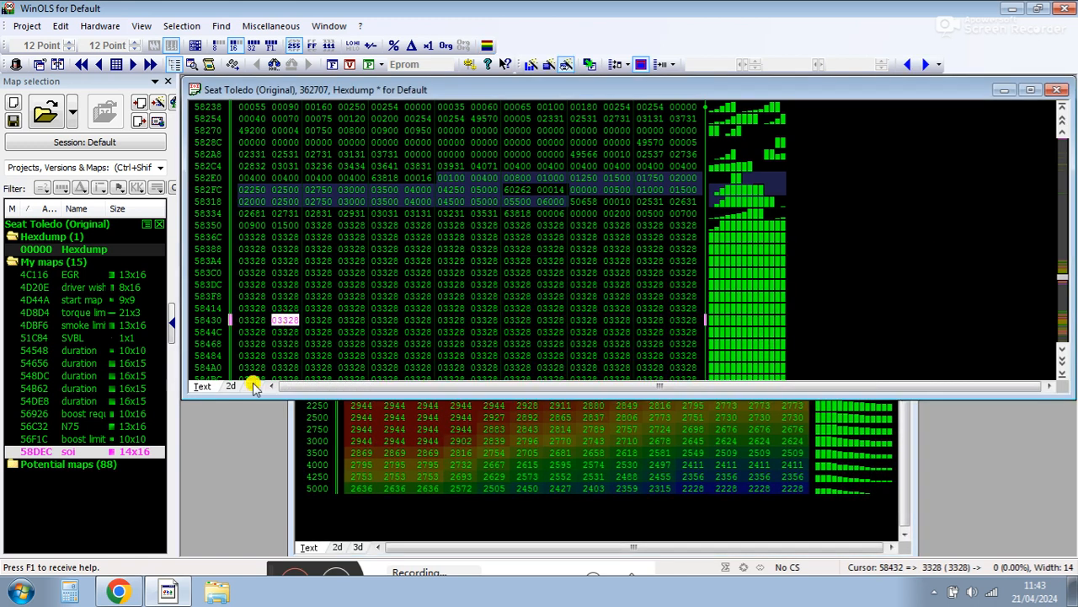
{"action": "left_click", "coordinate": [230, 386]}
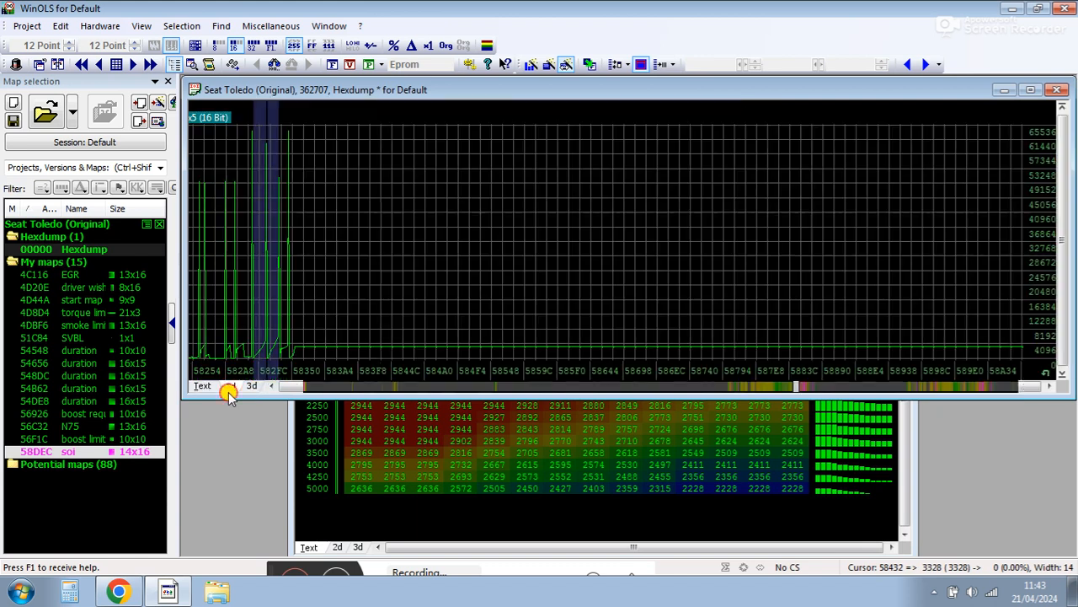
{"action": "left_click", "coordinate": [852, 388]}
{"action": "left_click", "coordinate": [610, 329]}
{"action": "left_click", "coordinate": [556, 441]}
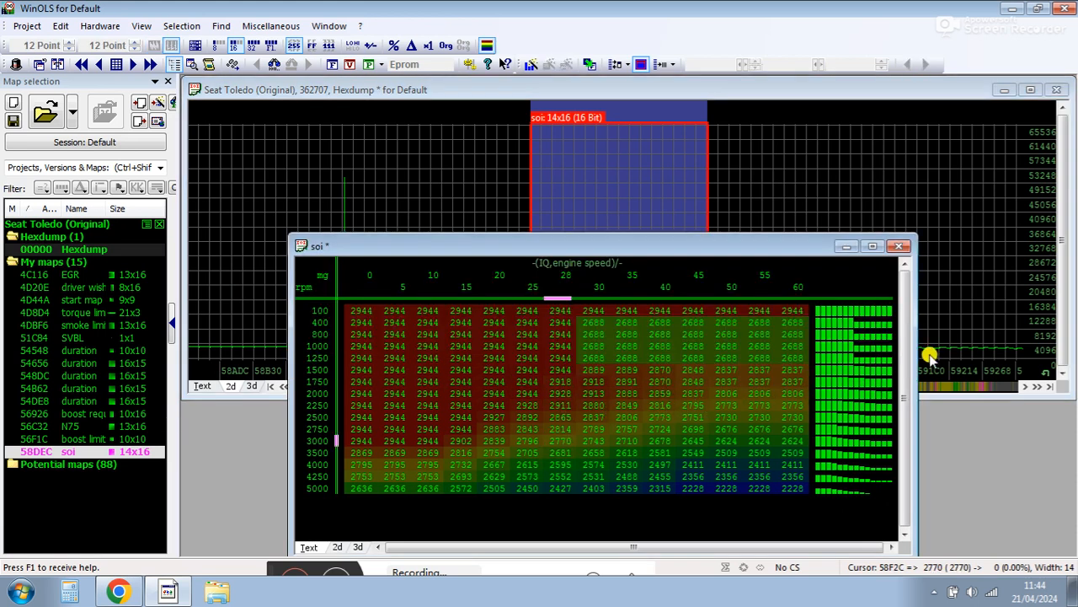
{"action": "left_click", "coordinate": [900, 247]}
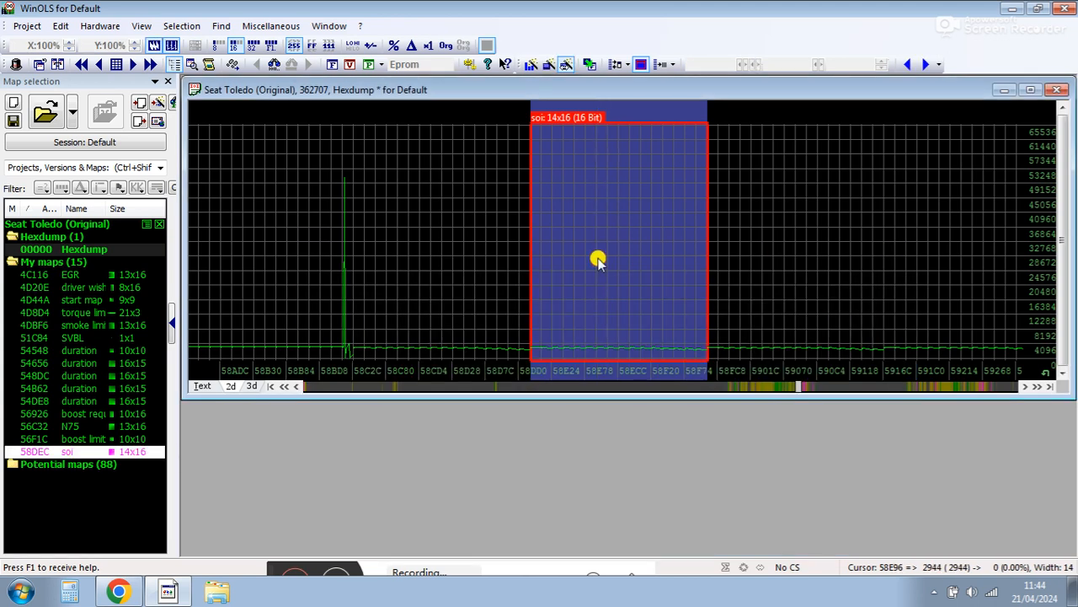
Step: Select the 14x16 block starting at 58C2C, directly before the soi map, in the hexdump text
{"action": "left_click", "coordinate": [457, 346]}
{"action": "left_click", "coordinate": [649, 311]}
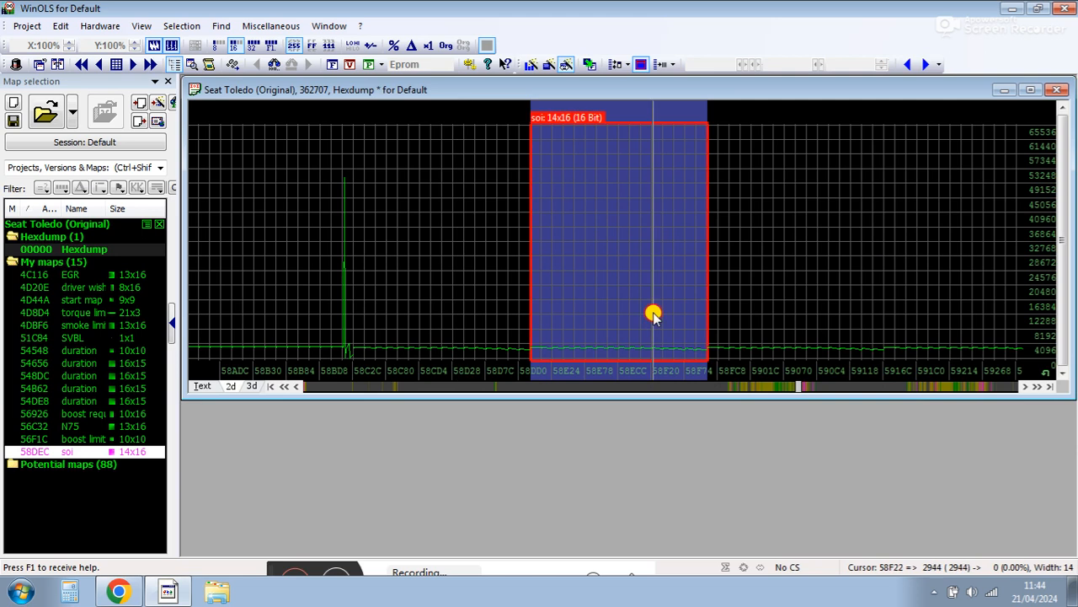
{"action": "left_click", "coordinate": [203, 386]}
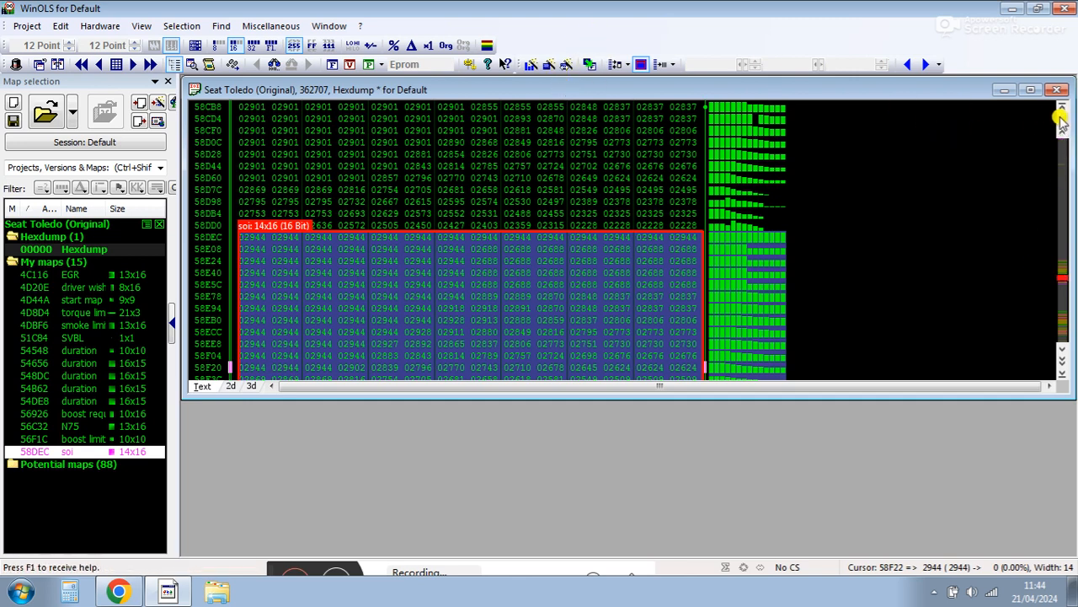
{"action": "scroll", "coordinate": [1062, 122], "scroll_direction": "up", "scroll_amount": 3}
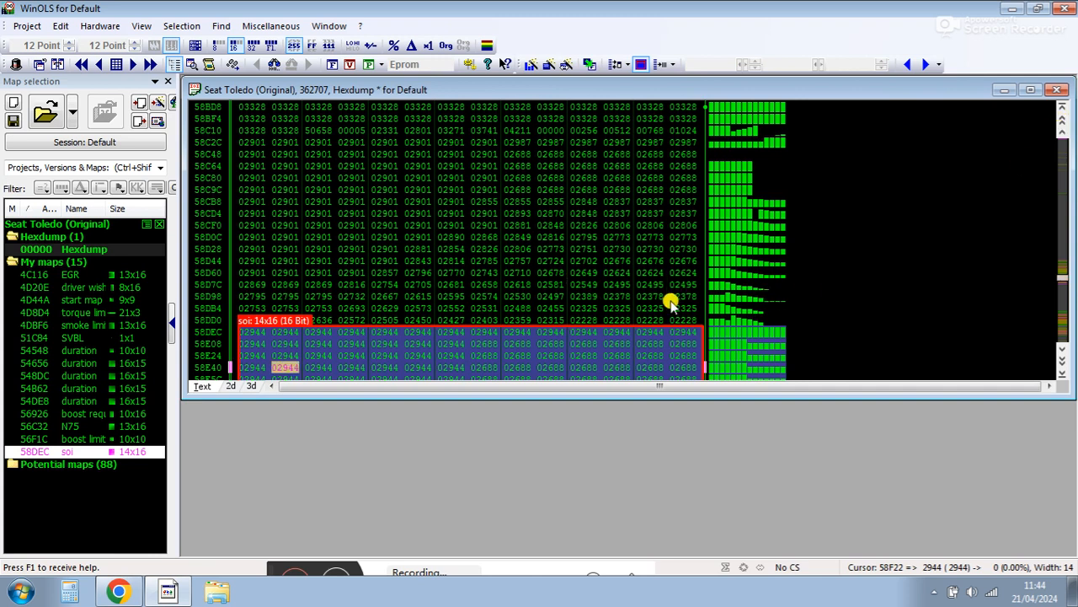
{"action": "left_click", "coordinate": [231, 385]}
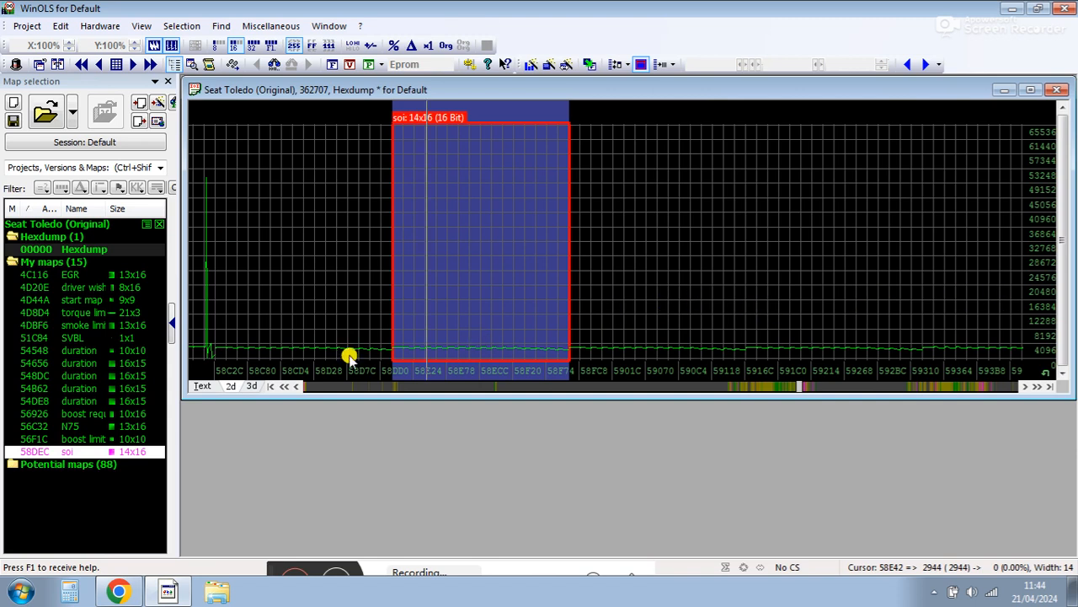
{"action": "left_click", "coordinate": [202, 386]}
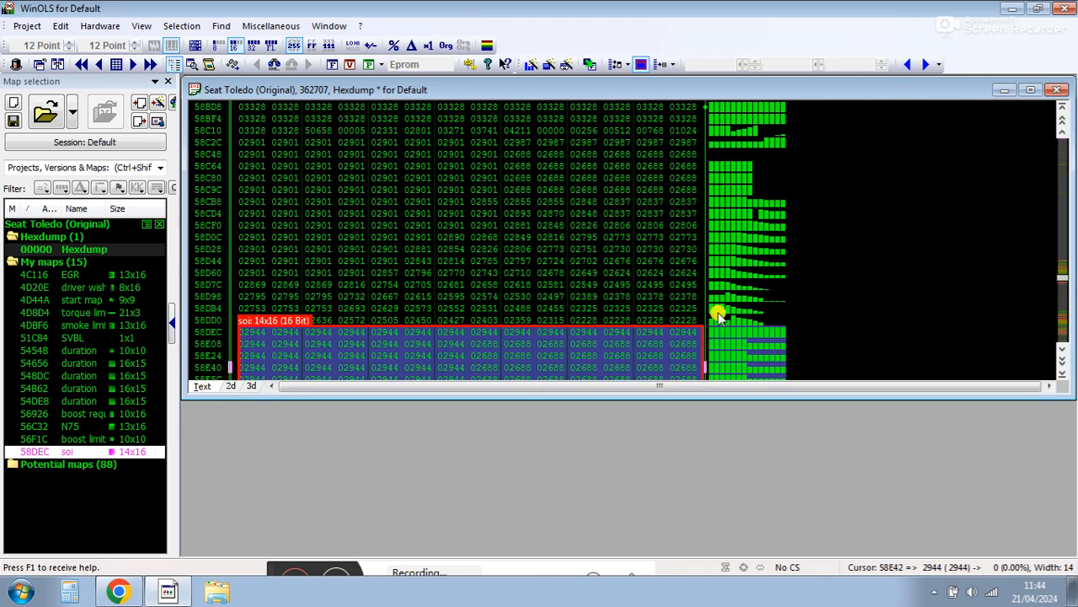
{"action": "left_click_drag", "start_coordinate": [686, 320], "coordinate": [228, 148]}
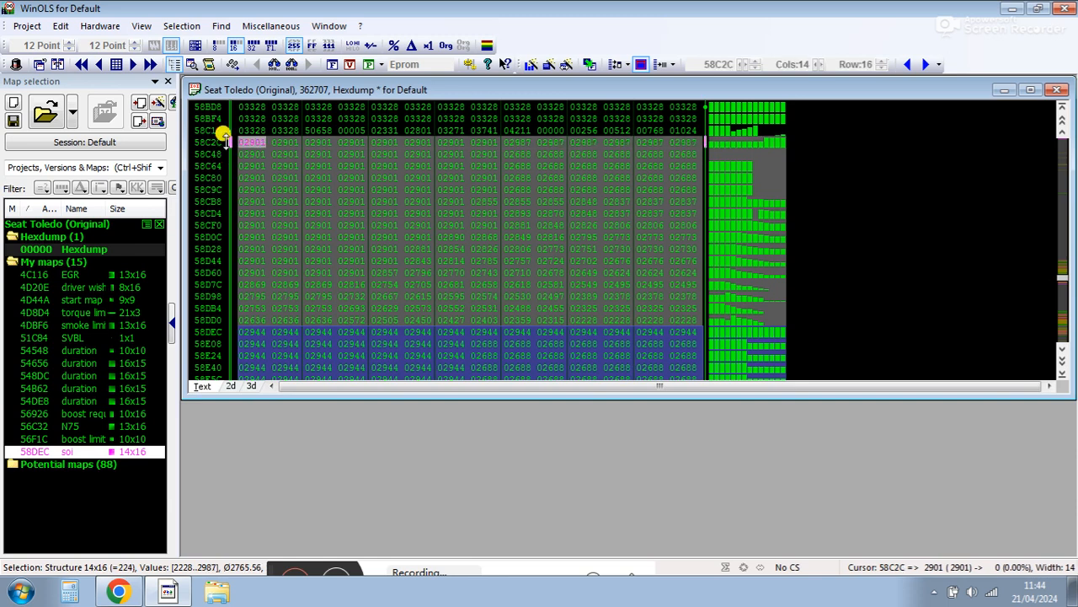
Step: Create a map from the selected 14x16 block at 58C2C and close its window
{"action": "key", "text": "k"}
{"action": "left_click", "coordinate": [491, 339]}
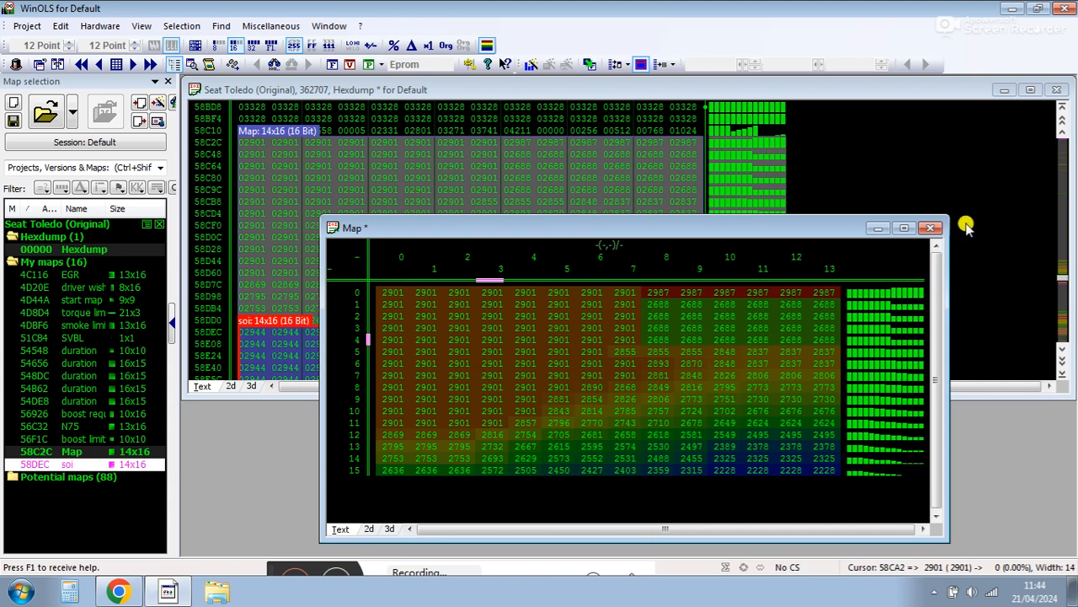
{"action": "left_click", "coordinate": [930, 227]}
{"action": "left_click", "coordinate": [579, 224]}
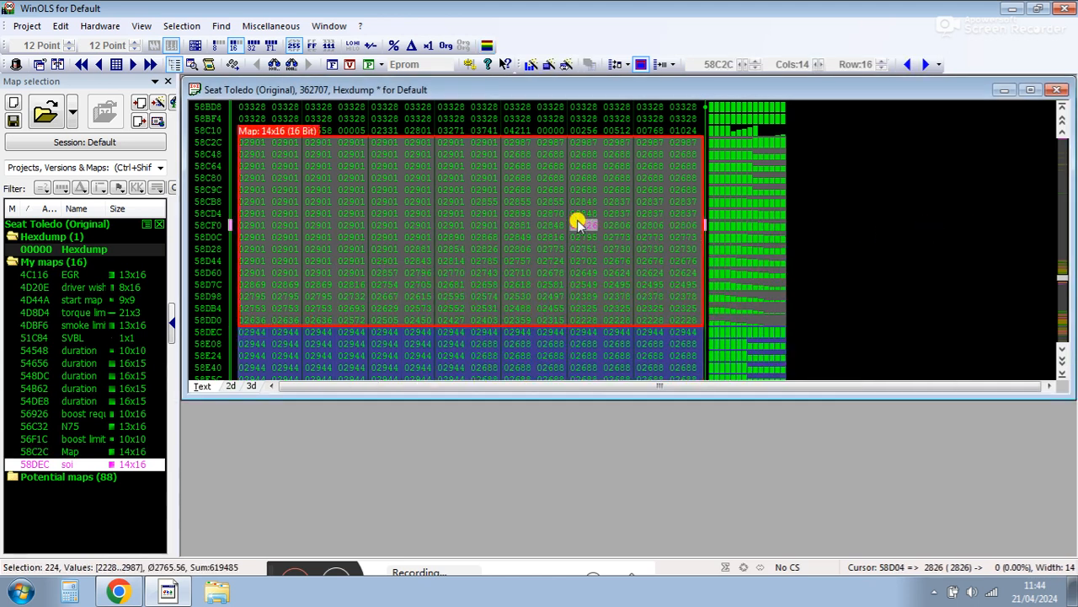
{"action": "left_click", "coordinate": [578, 221]}
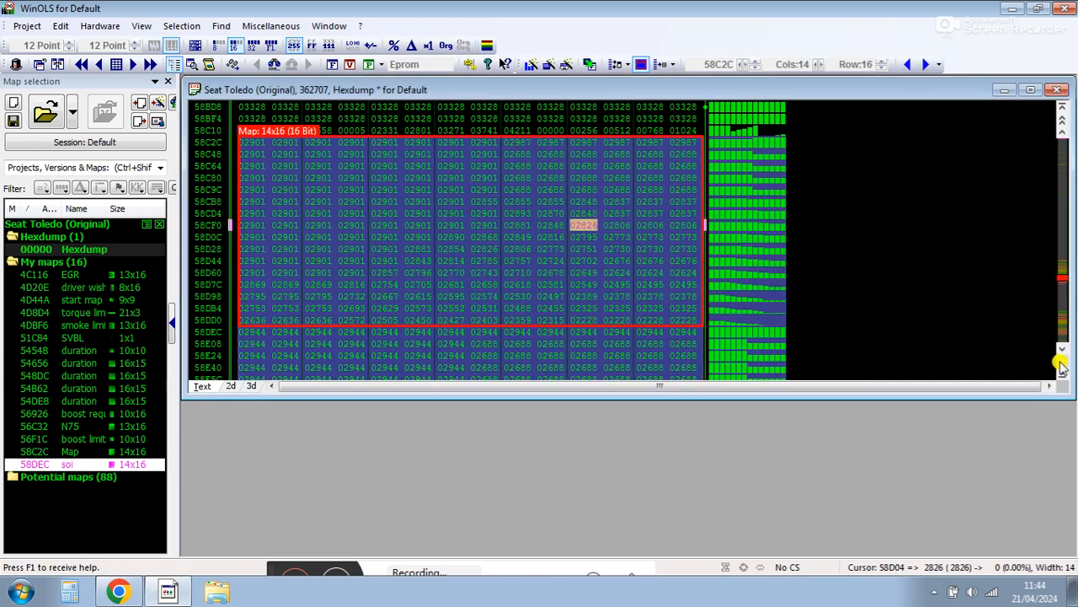
Step: Select the 14x16 block starting at 58FAC in the hexdump, create a map from it, and close the map window
{"action": "left_click", "coordinate": [1062, 362]}
{"action": "left_click", "coordinate": [1061, 362]}
{"action": "left_click", "coordinate": [248, 120]}
{"action": "left_click_drag", "start_coordinate": [248, 121], "coordinate": [691, 299]}
{"action": "key", "text": "k"}
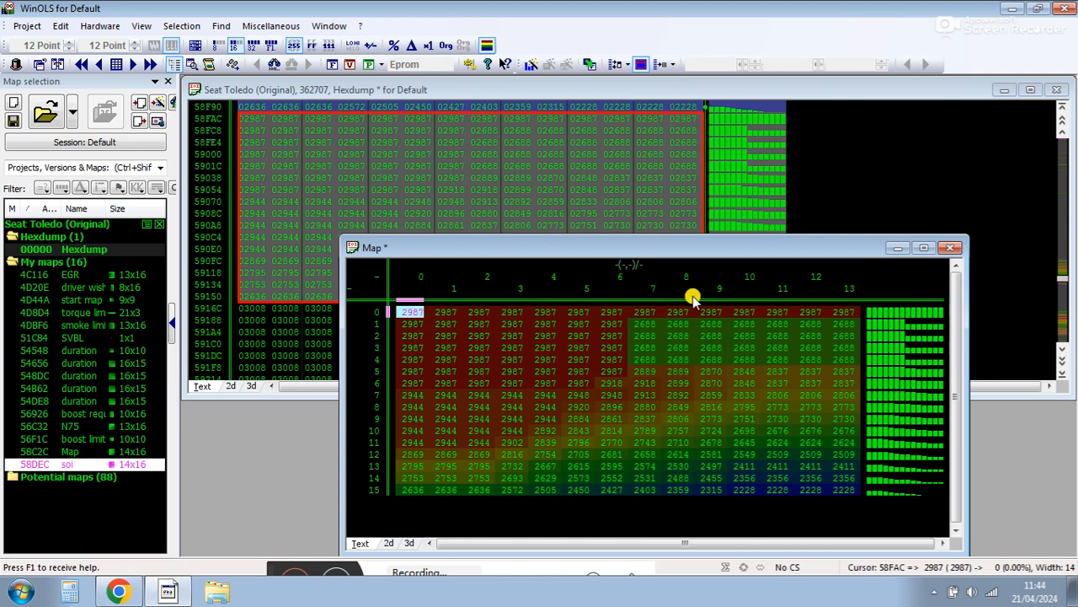
{"action": "left_click", "coordinate": [950, 247]}
{"action": "left_click", "coordinate": [645, 261]}
Step: Enlarge the hexdump window, then create a 14x16 map from the block starting at 5916C and close its window
{"action": "left_click_drag", "start_coordinate": [1069, 393], "coordinate": [1066, 496]}
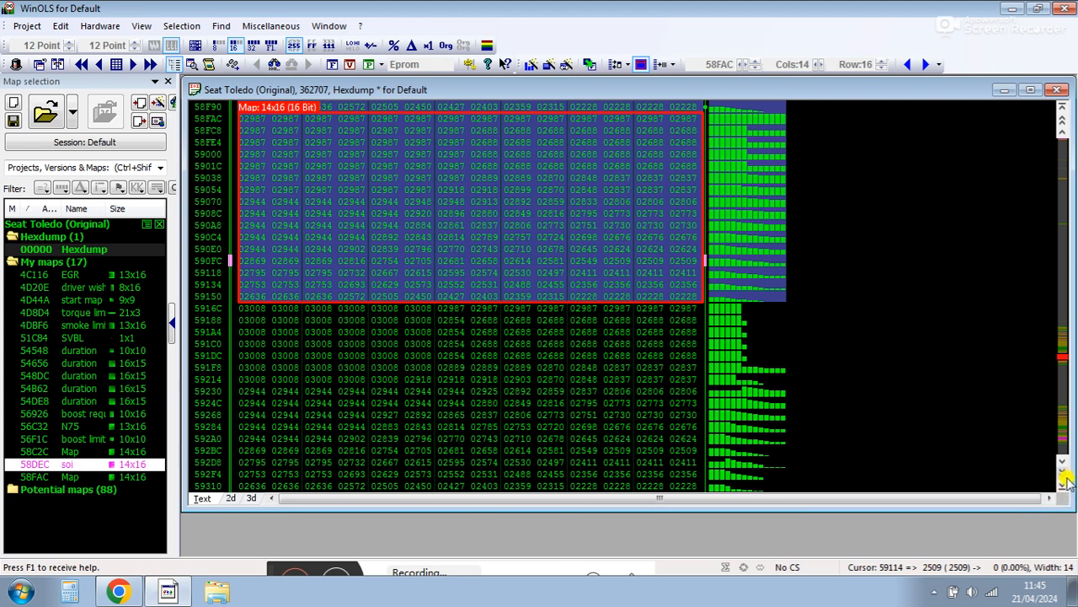
{"action": "scroll", "coordinate": [1063, 476], "scroll_direction": "down", "scroll_amount": 4}
{"action": "left_click_drag", "start_coordinate": [249, 169], "coordinate": [691, 344]}
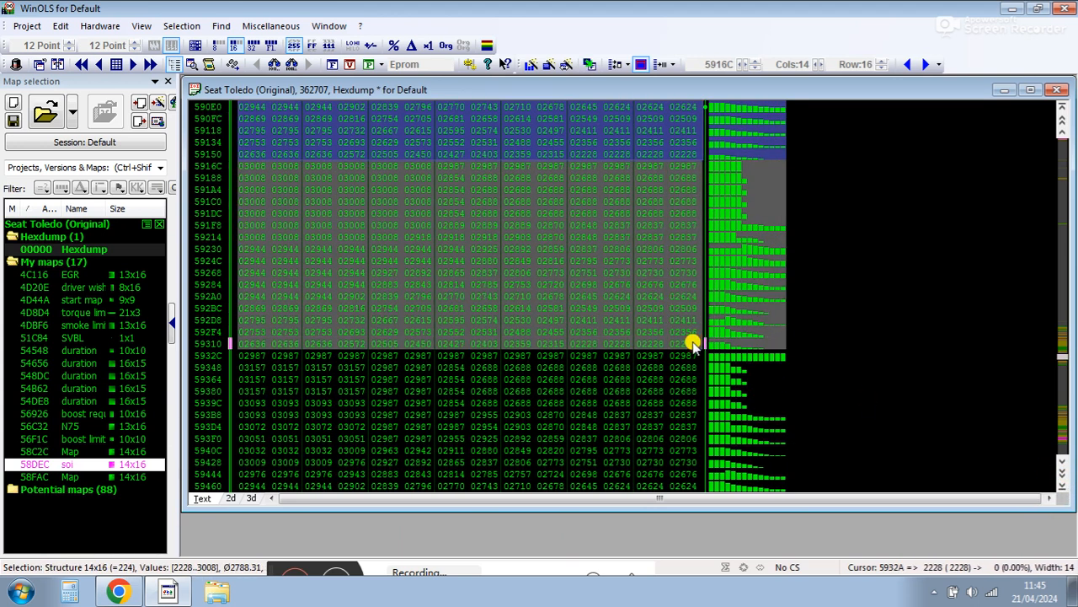
{"action": "key", "text": "k"}
{"action": "left_click", "coordinate": [801, 89]}
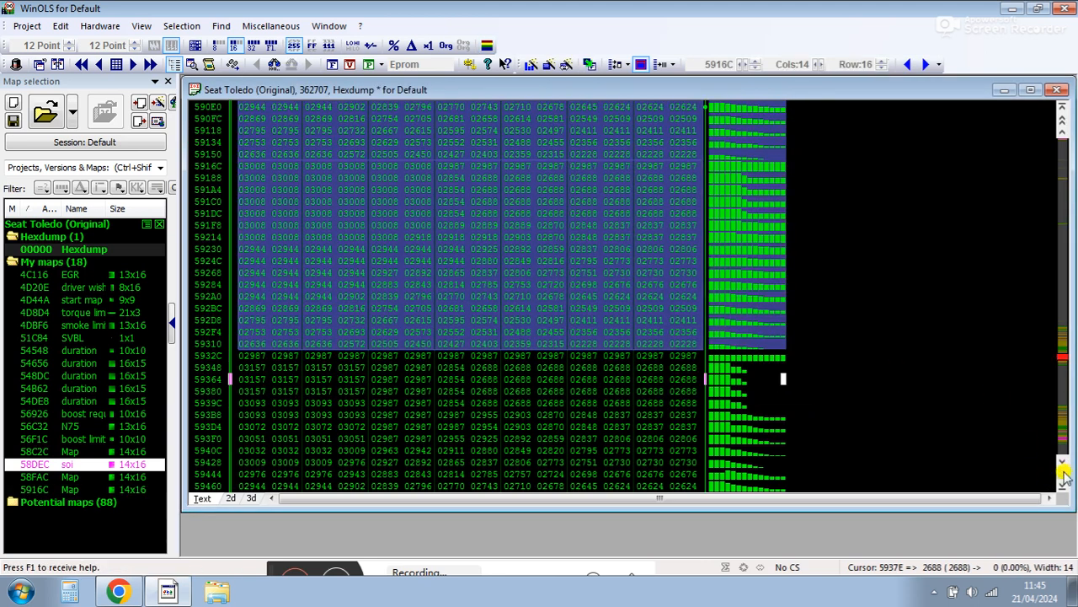
Step: Create a 14x16 map from the hexdump block starting at 5932C and close the map window
{"action": "scroll", "coordinate": [1064, 476], "scroll_direction": "down", "scroll_amount": 5}
{"action": "left_click", "coordinate": [251, 166]}
{"action": "left_click_drag", "start_coordinate": [251, 166], "coordinate": [738, 344]}
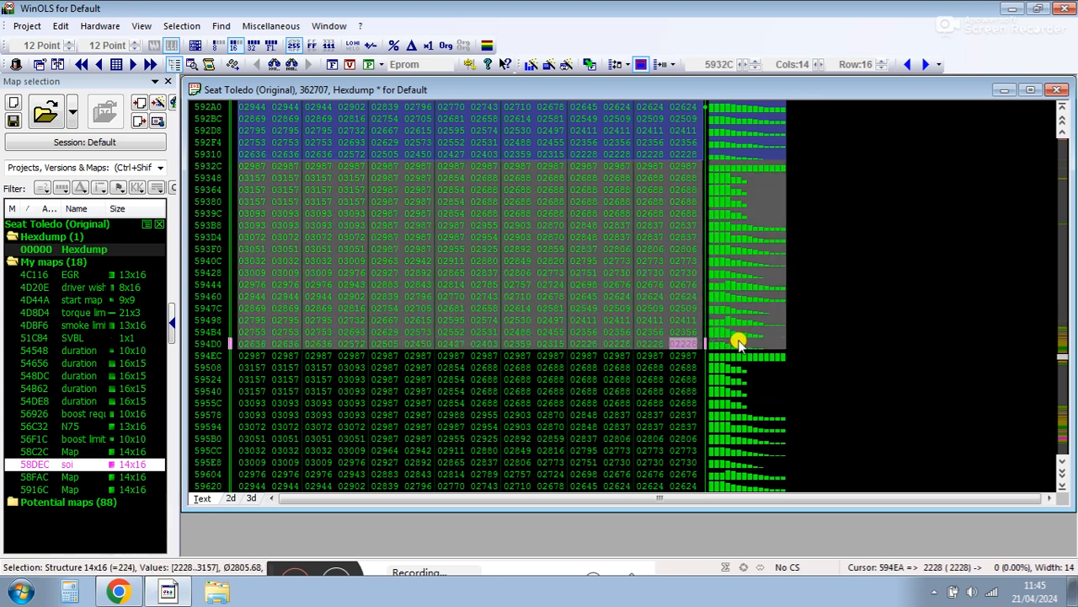
{"action": "key", "text": "k"}
{"action": "left_click", "coordinate": [816, 111]}
{"action": "left_click", "coordinate": [553, 326]}
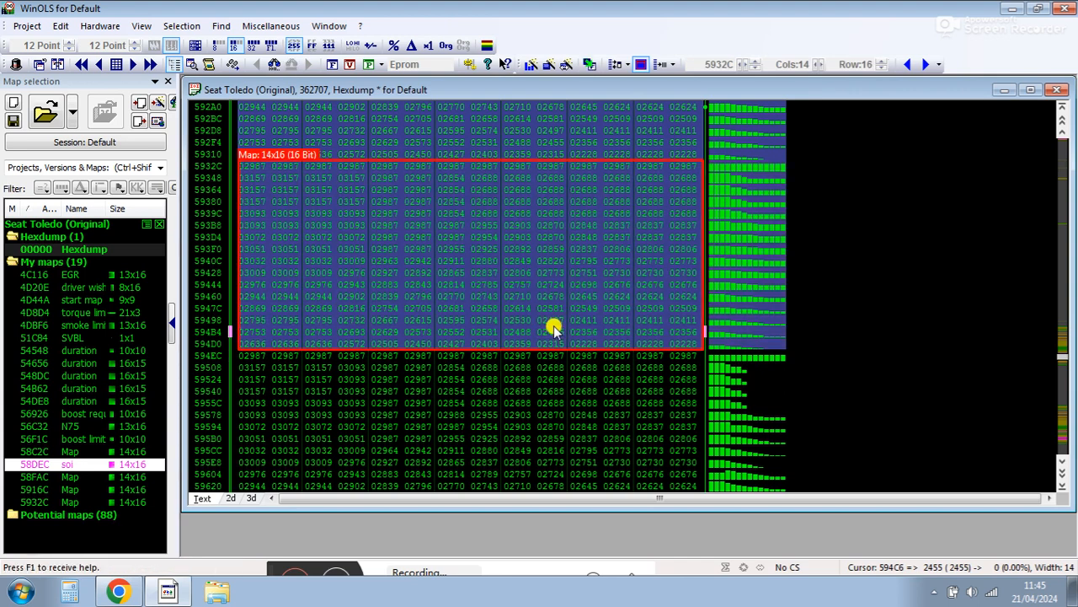
Step: Create a 14x16 map from the hexdump block starting at 594EC and close the map window
{"action": "left_click", "coordinate": [1060, 476]}
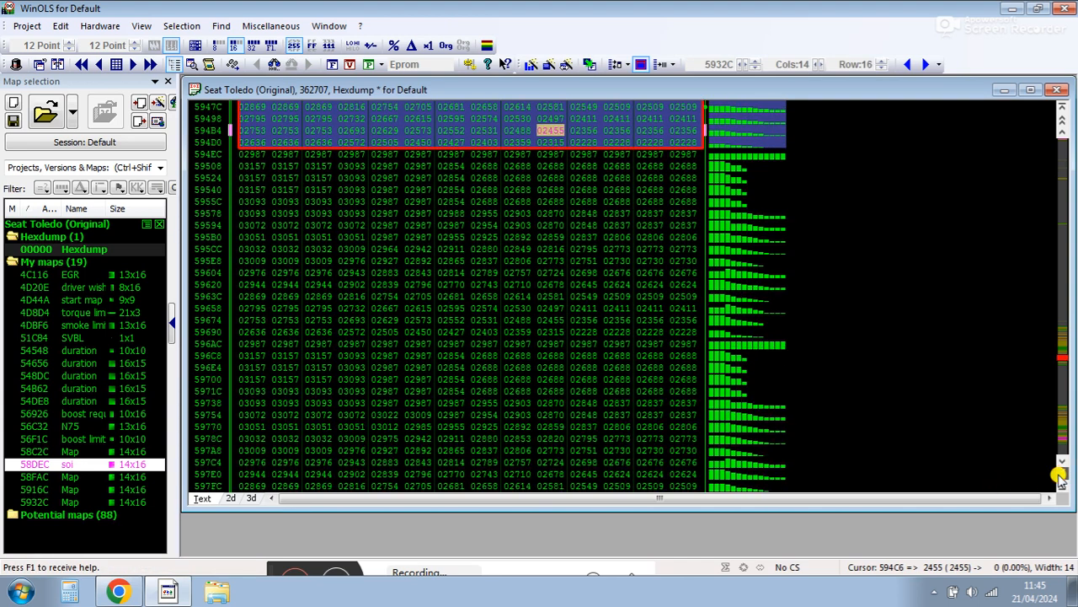
{"action": "left_click_drag", "start_coordinate": [241, 154], "coordinate": [709, 329]}
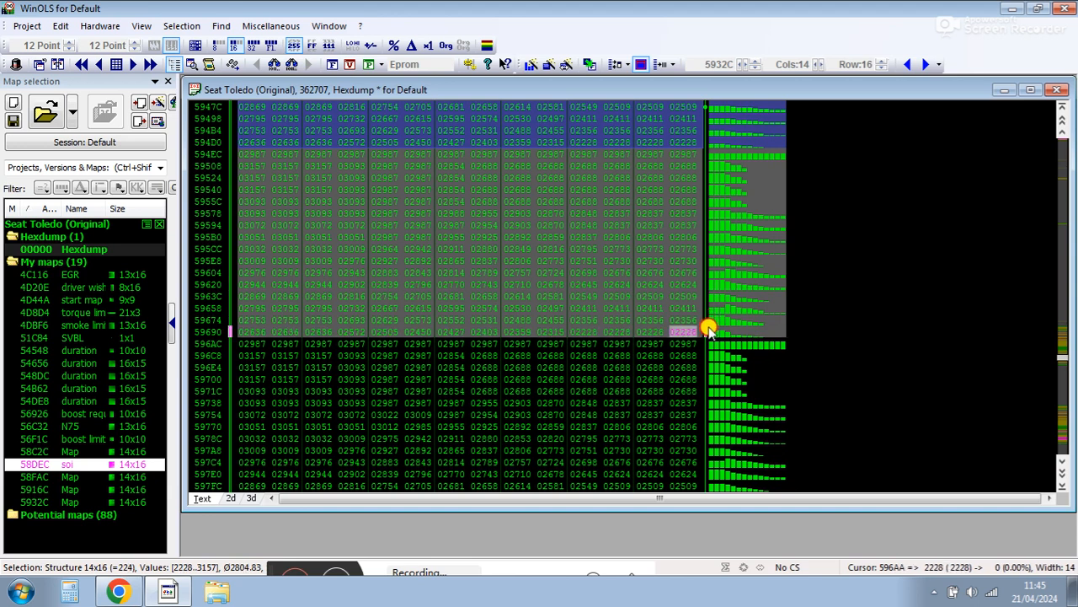
{"action": "key", "text": "k"}
{"action": "left_click", "coordinate": [836, 125]}
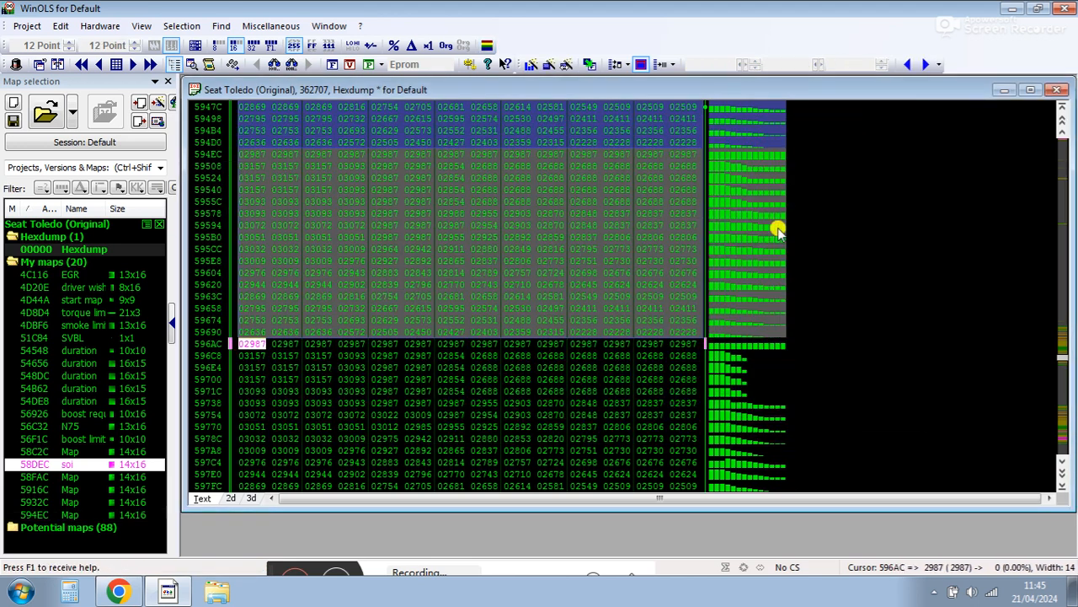
{"action": "left_click", "coordinate": [582, 341]}
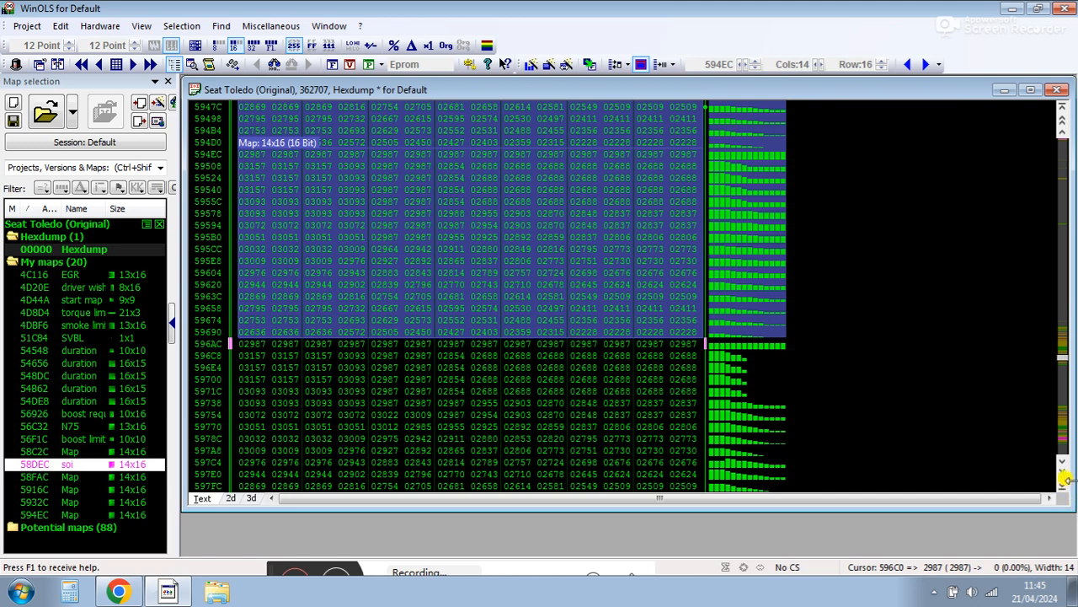
Step: Create a 14x16 map from the hexdump block starting at 596AC and close the map window
{"action": "scroll", "coordinate": [1064, 478], "scroll_direction": "down", "scroll_amount": 5}
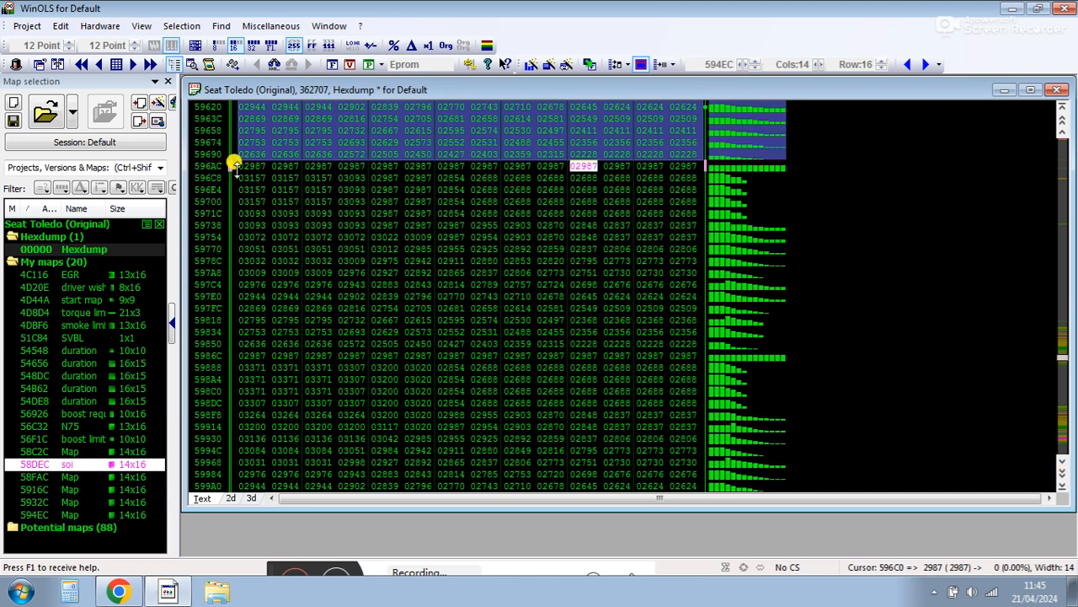
{"action": "left_click_drag", "start_coordinate": [242, 166], "coordinate": [682, 341]}
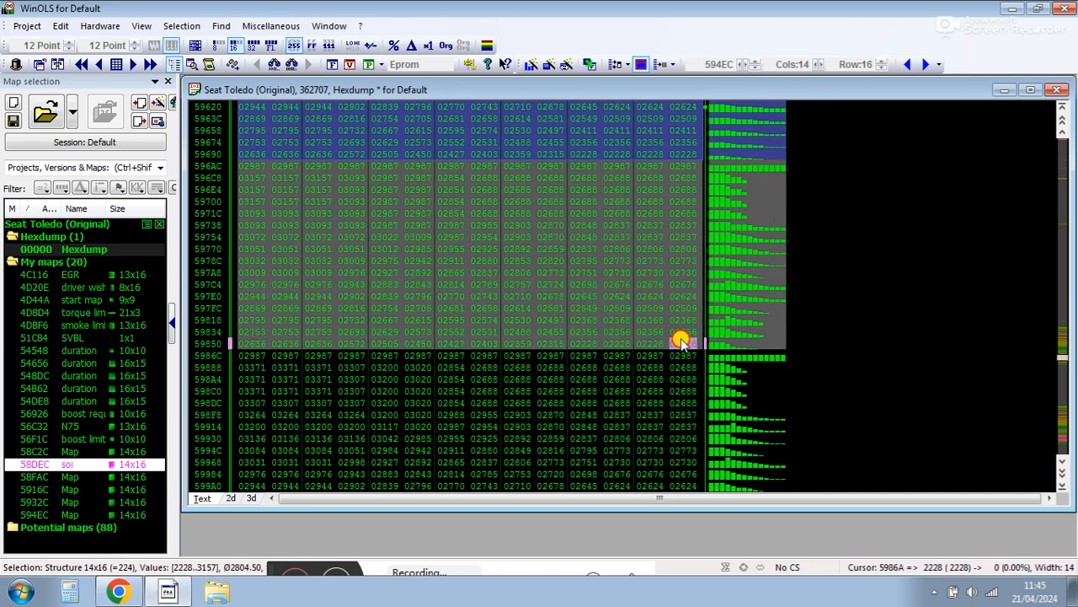
{"action": "key", "text": "k"}
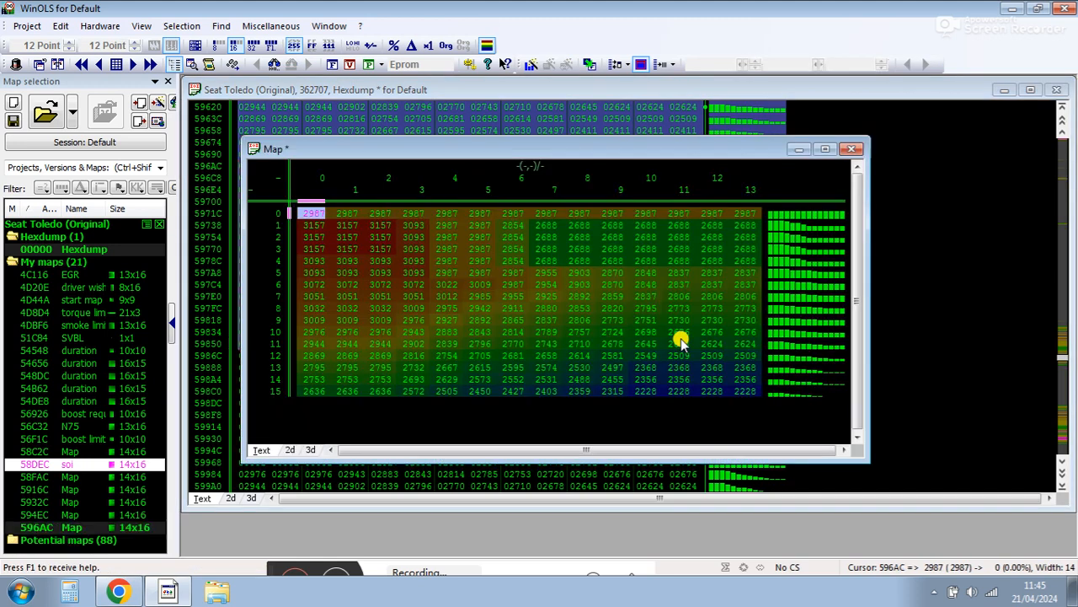
{"action": "left_click", "coordinate": [850, 149]}
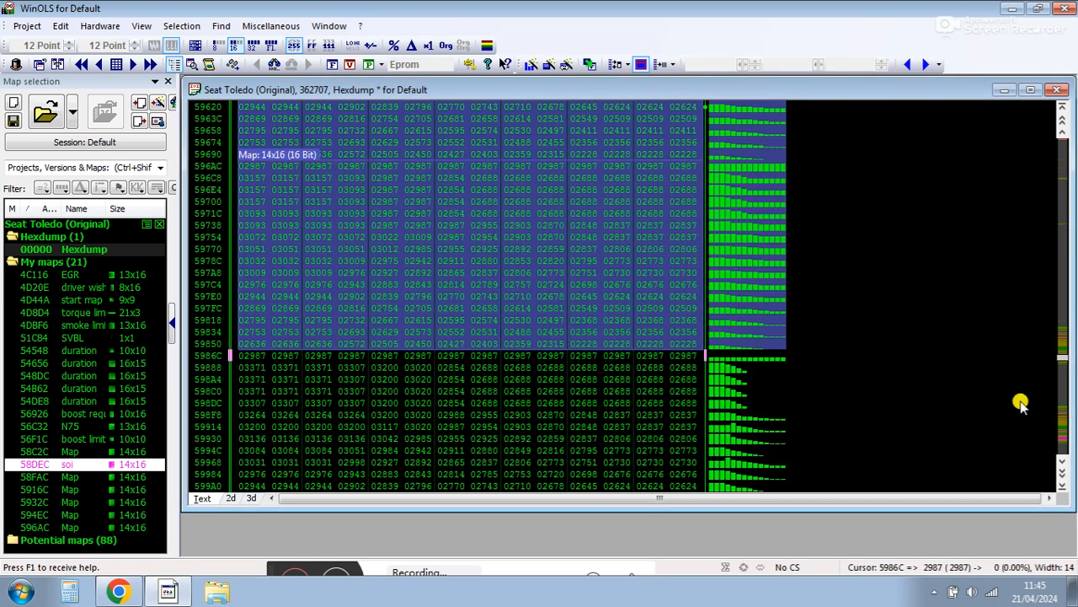
Step: Create a 14x16 map from the hexdump block starting at 5986C and close the map window
{"action": "scroll", "coordinate": [1053, 467], "scroll_direction": "down", "scroll_amount": 7}
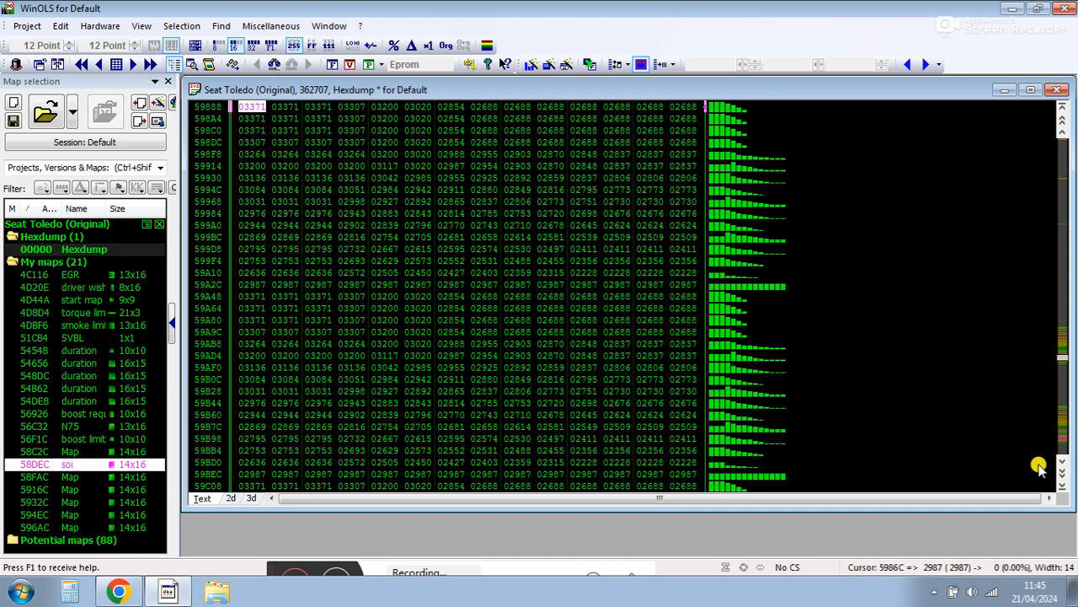
{"action": "scroll", "coordinate": [1063, 142], "scroll_direction": "up", "scroll_amount": 1}
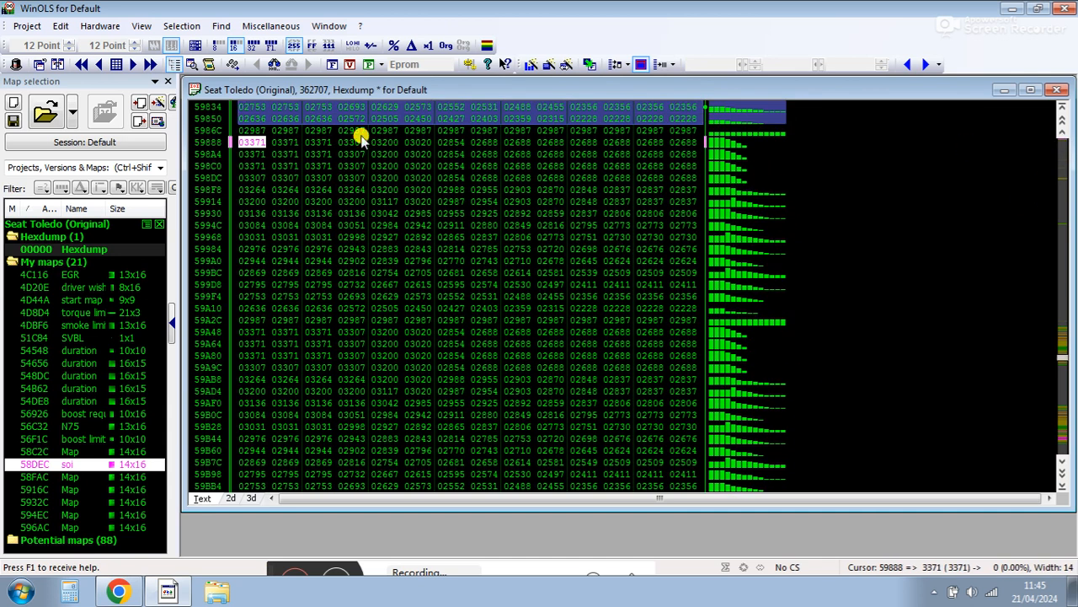
{"action": "left_click_drag", "start_coordinate": [242, 128], "coordinate": [704, 311]}
{"action": "key", "text": "k"}
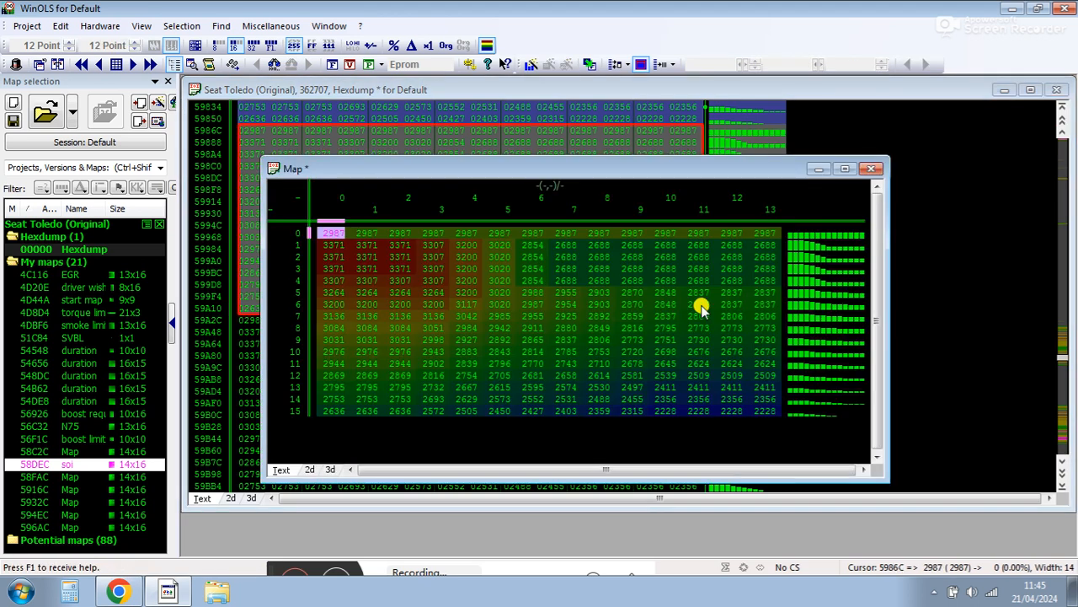
{"action": "left_click", "coordinate": [868, 168]}
{"action": "left_click", "coordinate": [560, 296]}
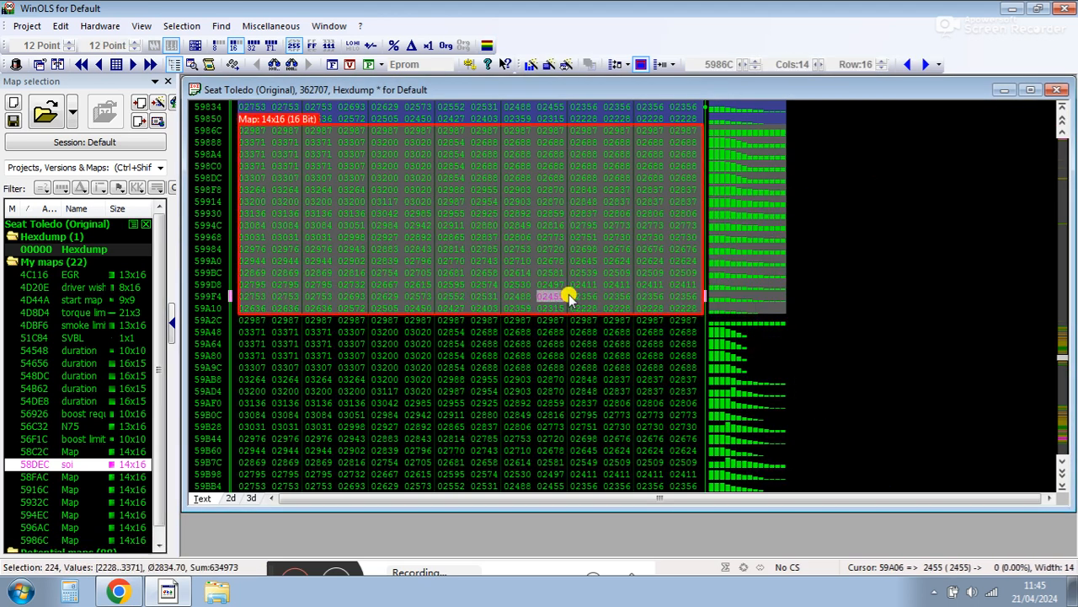
Step: Create a 14x16 map from the hexdump block starting at 59A2C and close the map window
{"action": "left_click", "coordinate": [1065, 478]}
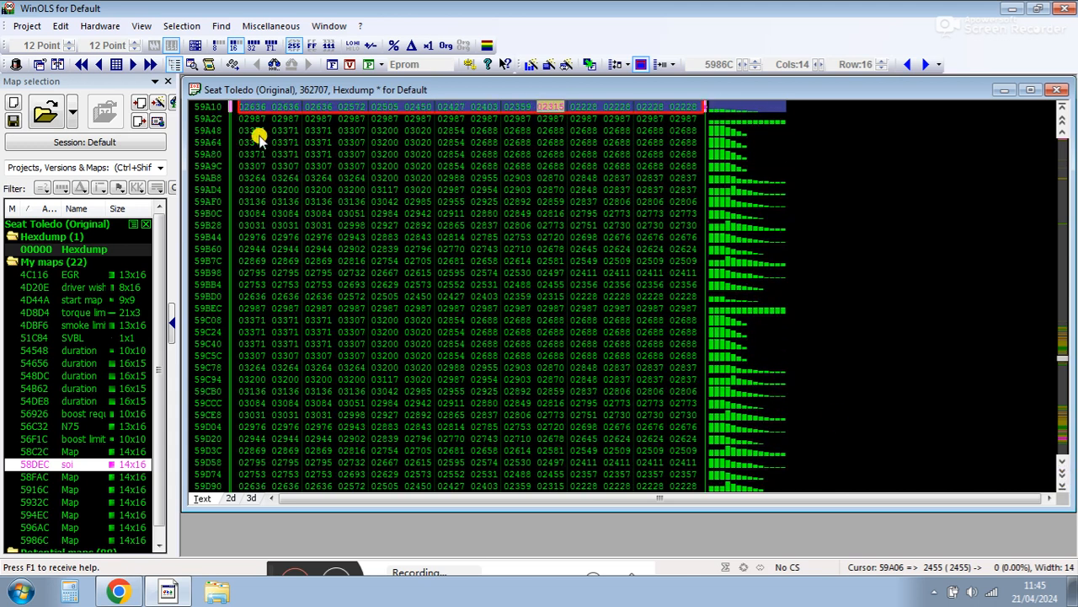
{"action": "left_click_drag", "start_coordinate": [250, 112], "coordinate": [680, 297]}
{"action": "key", "text": "k"}
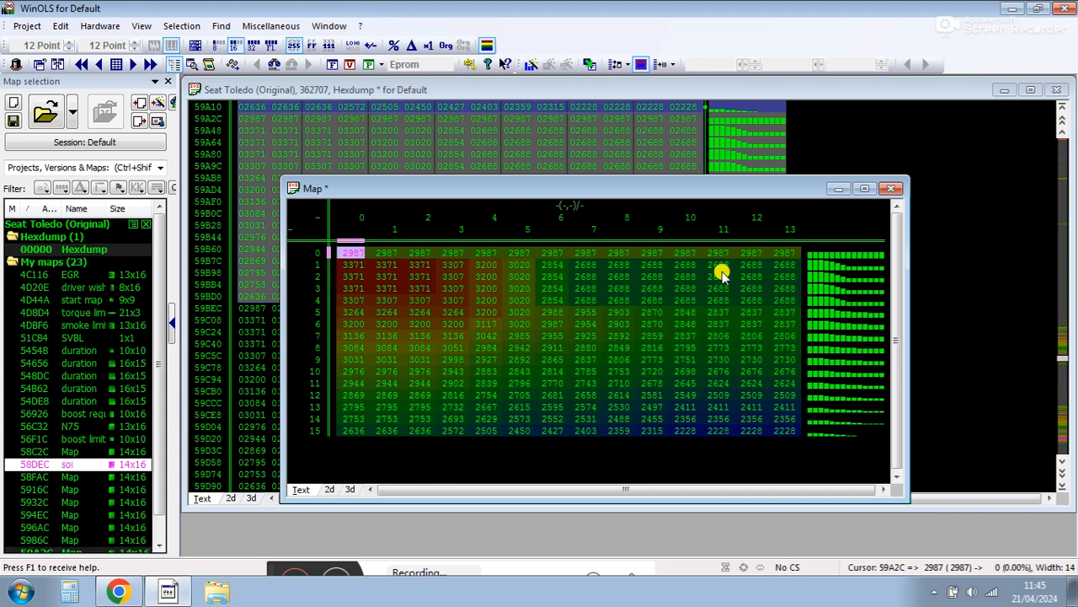
{"action": "left_click", "coordinate": [895, 190]}
{"action": "left_click", "coordinate": [581, 322]}
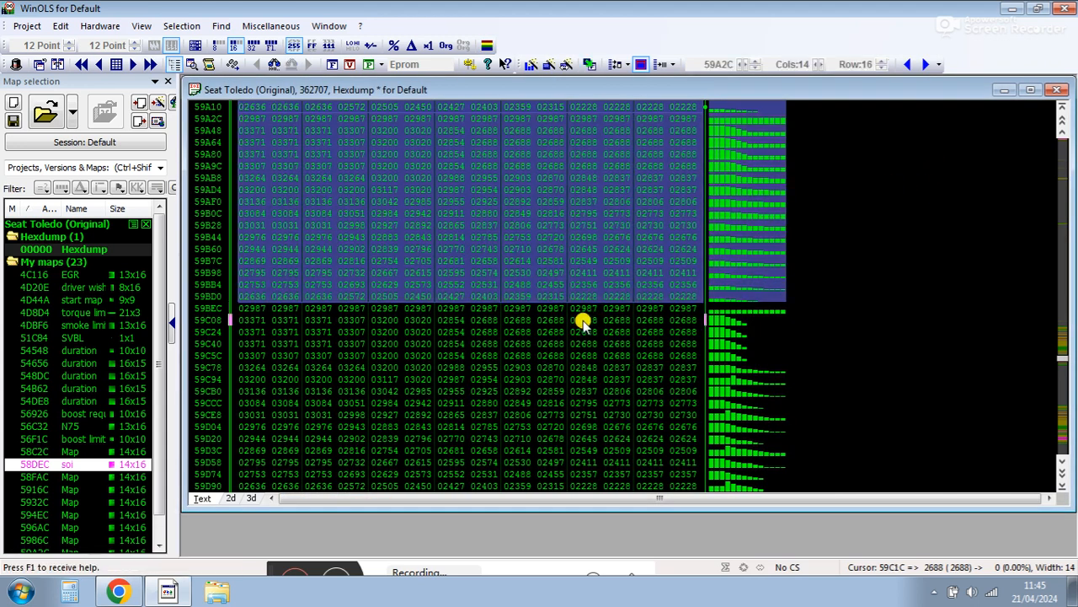
Step: Create a 14x16 map from the hexdump block starting at 59BEC, the last before the zero-filled area, and close its window
{"action": "scroll", "coordinate": [1064, 478], "scroll_direction": "down", "scroll_amount": 4}
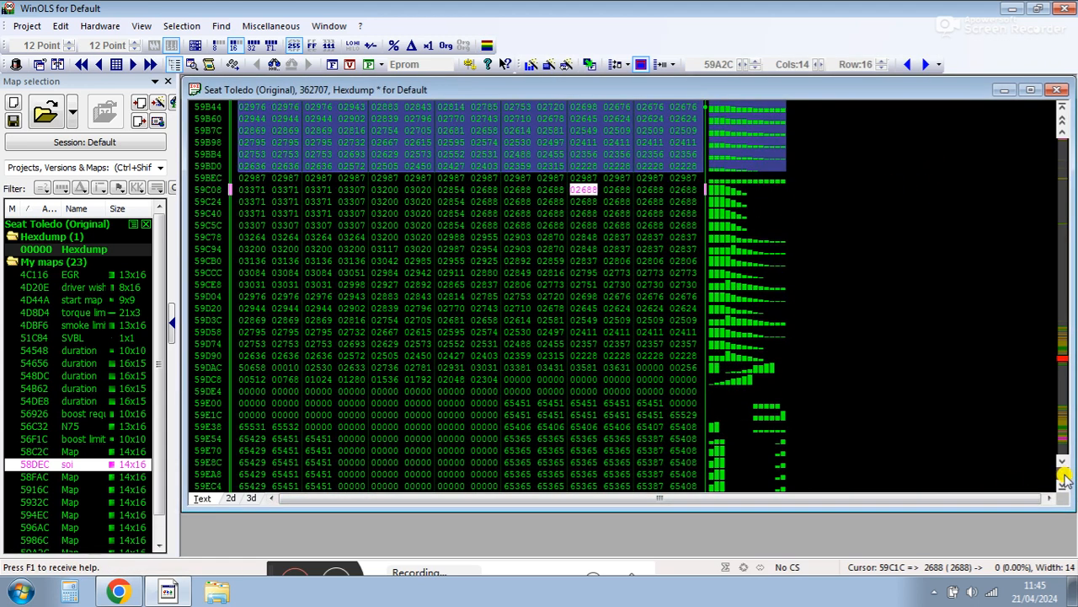
{"action": "left_click", "coordinate": [251, 180]}
{"action": "left_click_drag", "start_coordinate": [251, 180], "coordinate": [704, 352]}
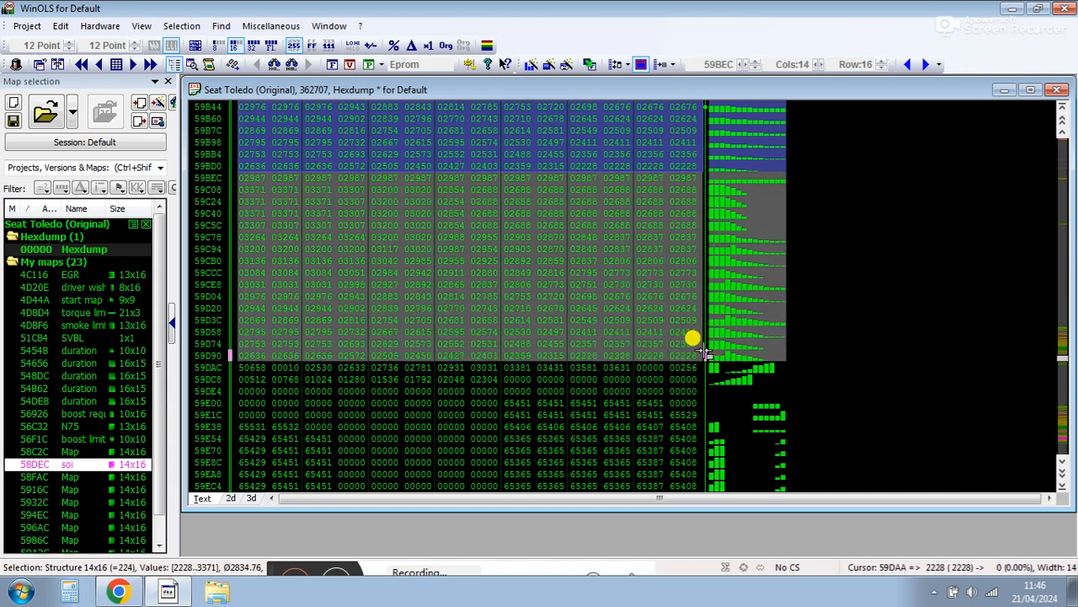
{"action": "key", "text": "k"}
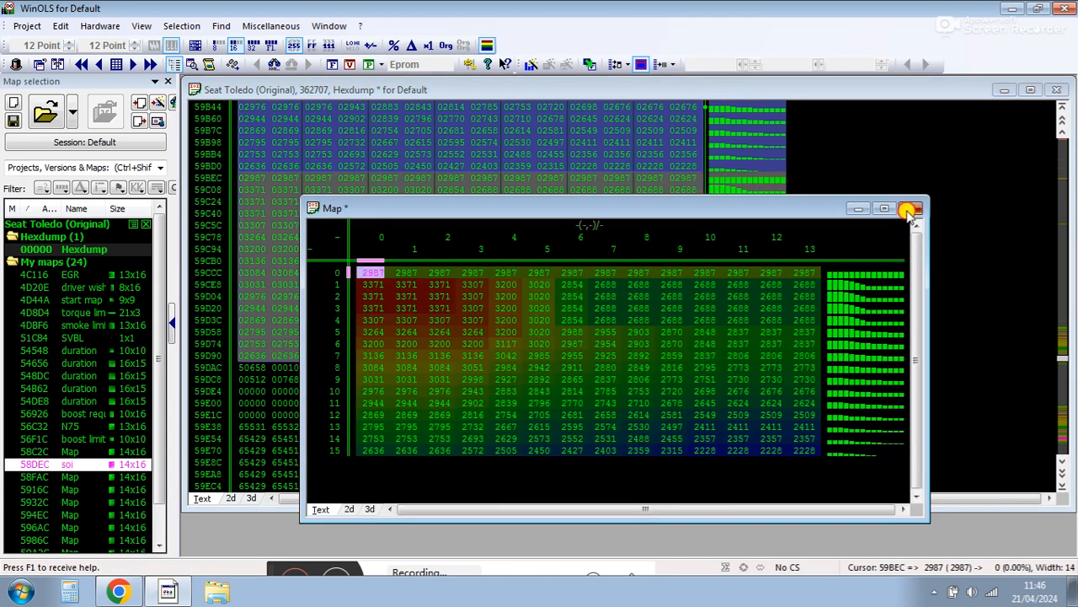
{"action": "left_click", "coordinate": [910, 207]}
Step: Show the hexdump as a 2d graph in a shorter window and open the soi map at 58DEC from it
{"action": "left_click", "coordinate": [230, 498]}
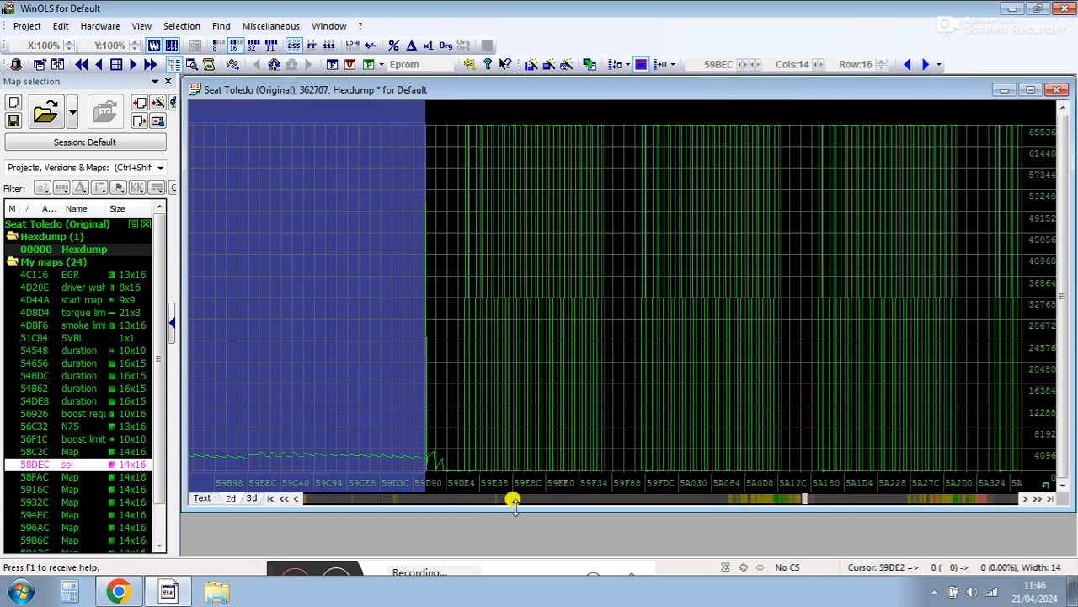
{"action": "left_click_drag", "start_coordinate": [514, 500], "coordinate": [534, 376]}
{"action": "left_click", "coordinate": [549, 371]}
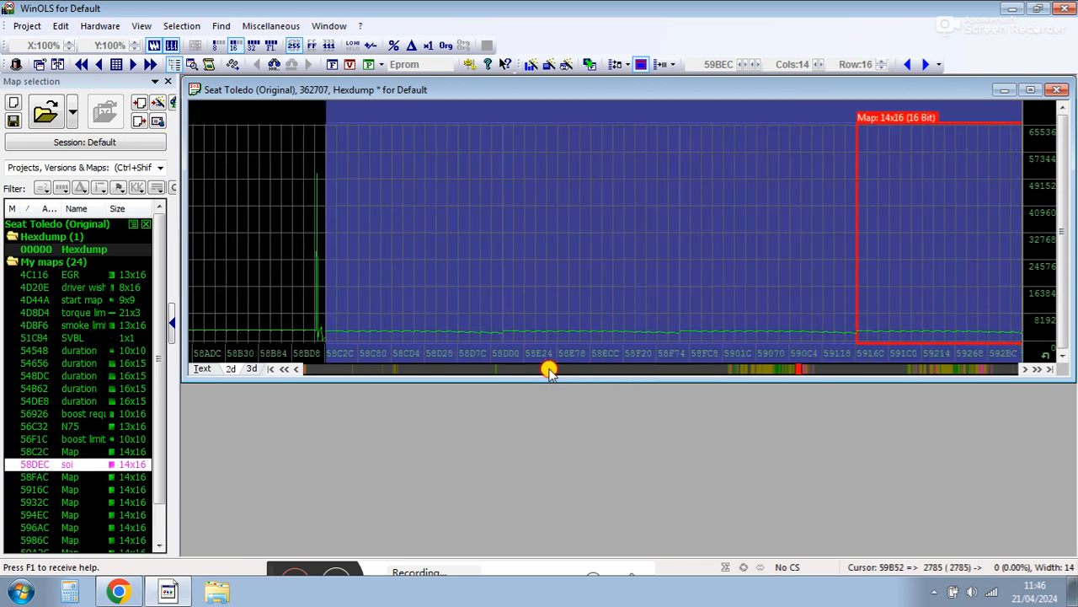
{"action": "left_click", "coordinate": [549, 370]}
{"action": "left_click", "coordinate": [870, 368]}
{"action": "left_click", "coordinate": [608, 233]}
{"action": "left_click", "coordinate": [608, 233]}
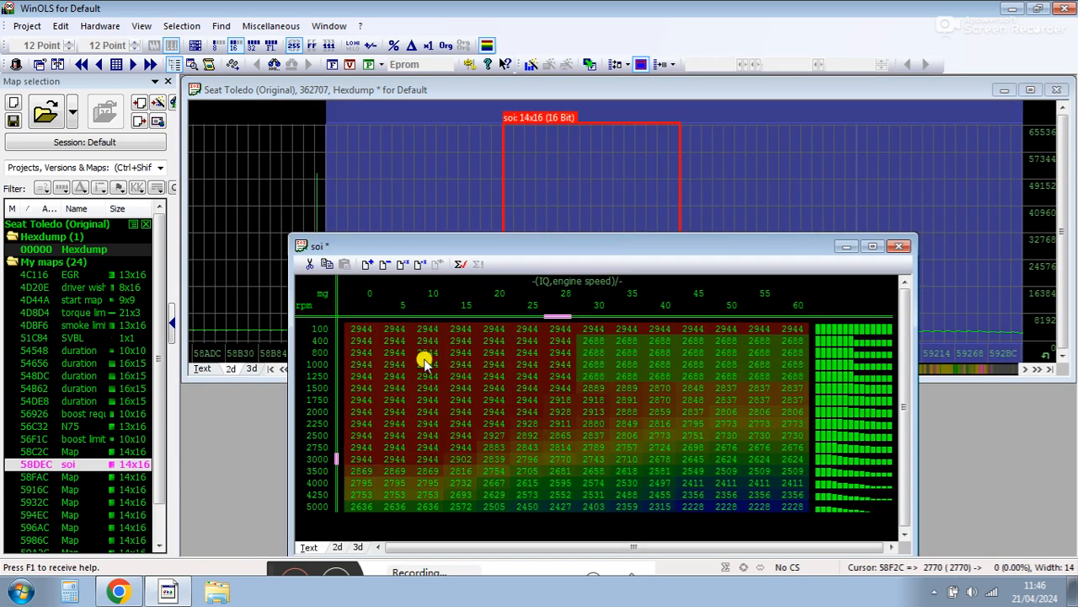
Step: Copy the soi map's X-axis and Y-axis properties, including data source and address, and close the soi window
{"action": "right_click", "coordinate": [499, 400]}
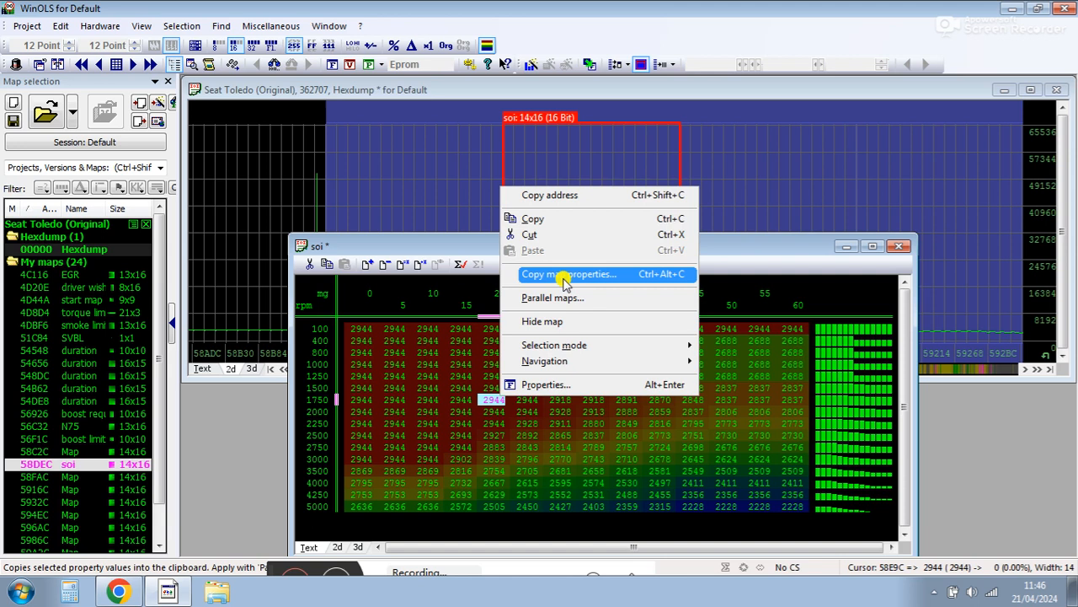
{"action": "left_click", "coordinate": [608, 281]}
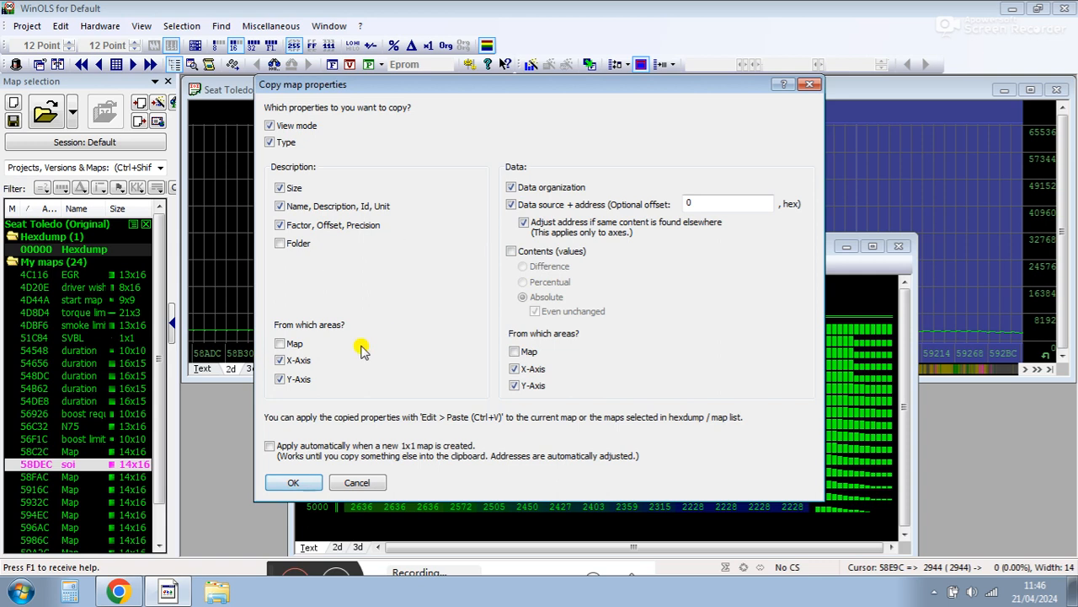
{"action": "left_click", "coordinate": [295, 482]}
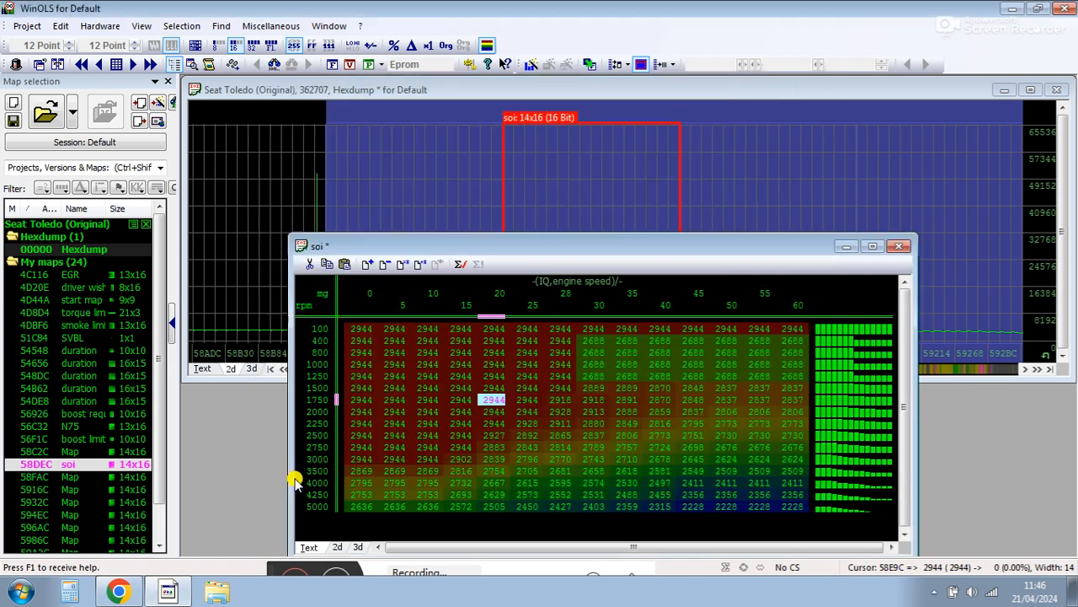
{"action": "left_click", "coordinate": [900, 247]}
Step: Give the 14x16 map at 58C2C the copied IQ and engine speed axes, name it soi and close it
{"action": "double_click", "coordinate": [400, 204]}
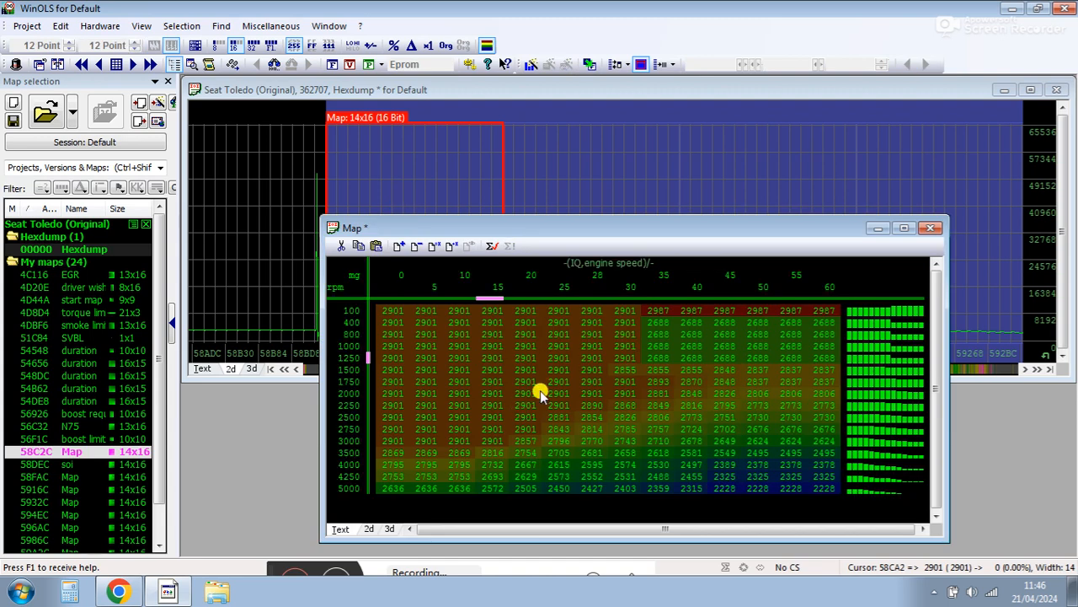
{"action": "key", "text": "ctrl+e"}
{"action": "type", "text": "soi"}
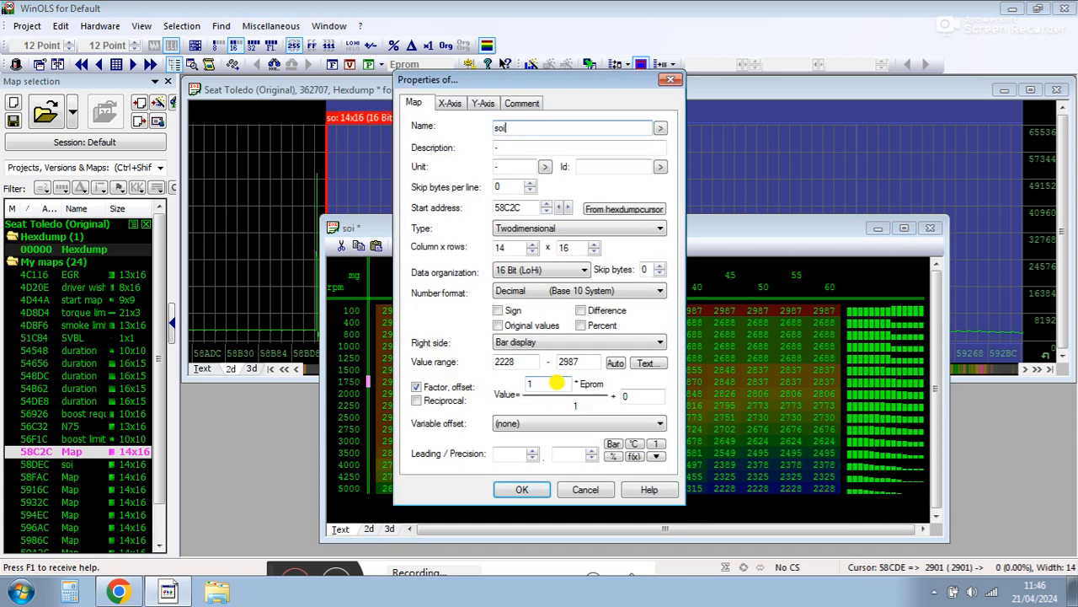
{"action": "key", "text": "Return"}
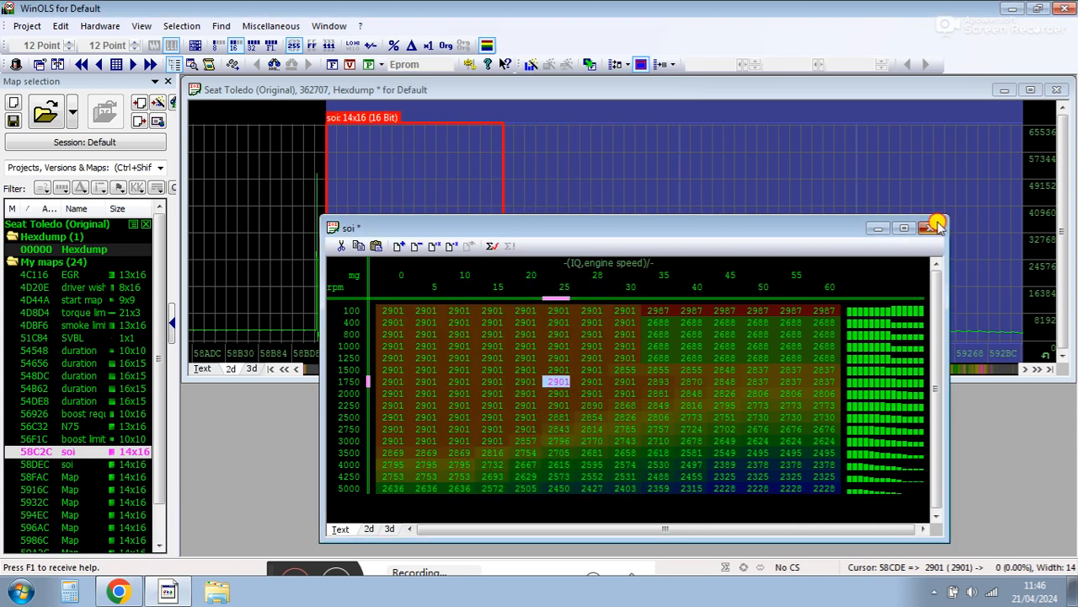
{"action": "left_click", "coordinate": [930, 227]}
Step: Apply the copied IQ and engine speed axes to the 14x16 maps at 58FAC and 5916C, closing each window
{"action": "double_click", "coordinate": [705, 229]}
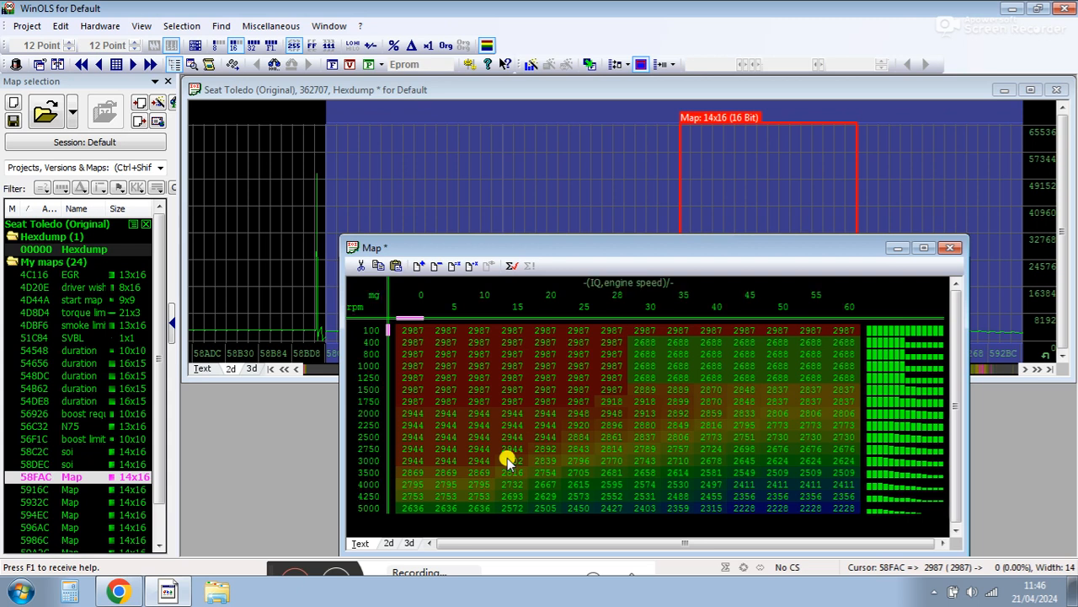
{"action": "left_click", "coordinate": [951, 247]}
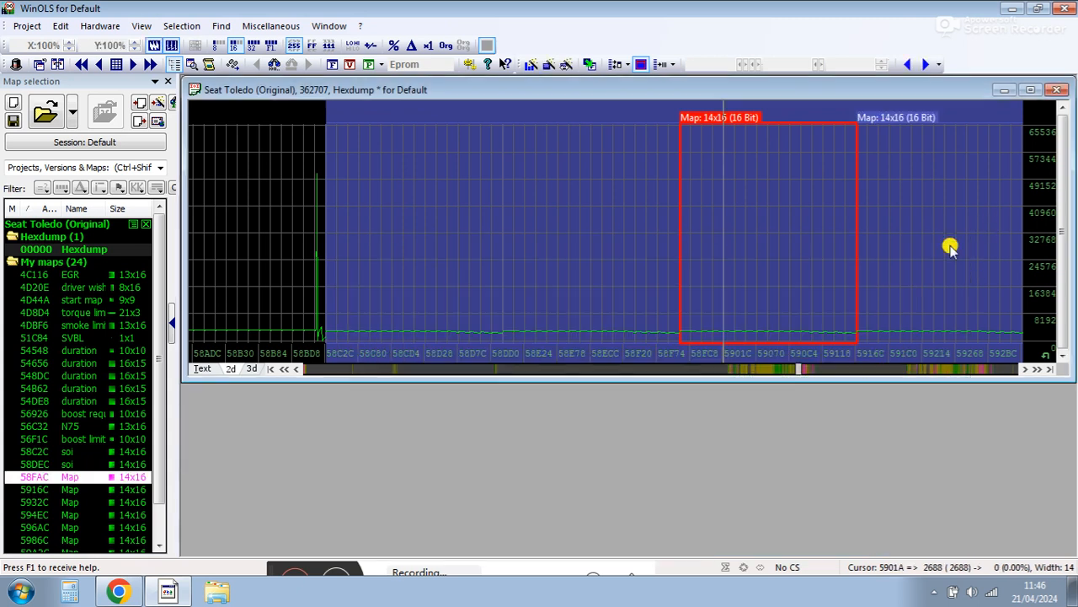
{"action": "double_click", "coordinate": [948, 247]}
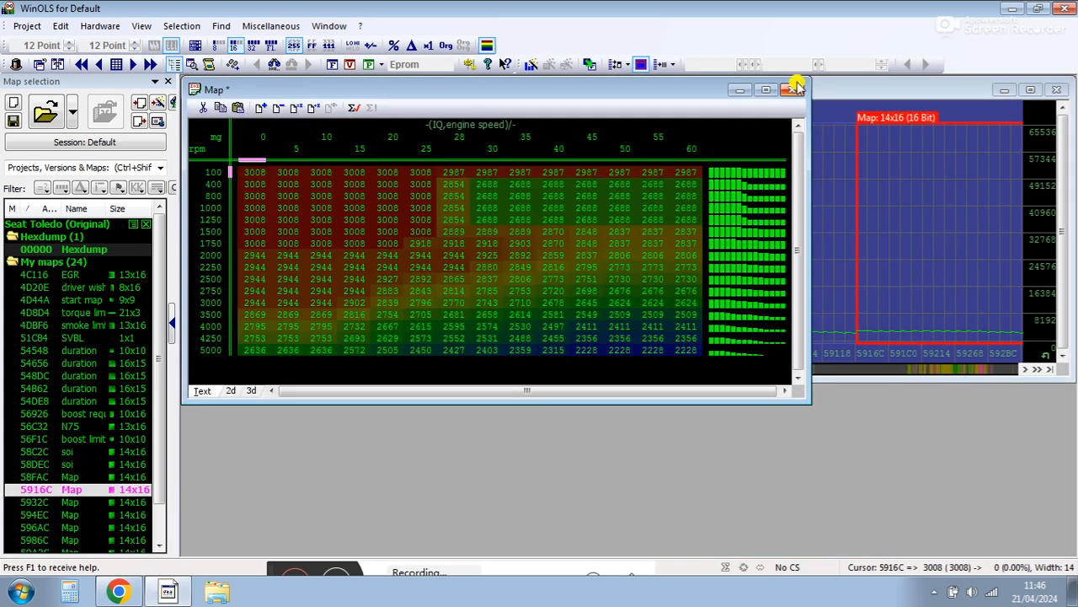
{"action": "left_click", "coordinate": [792, 89]}
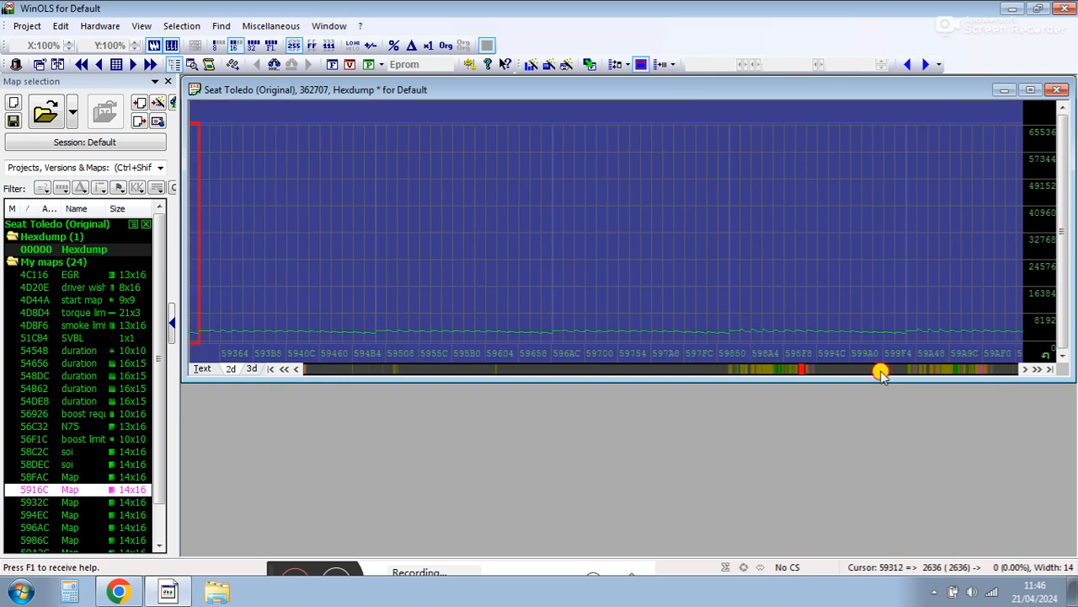
Step: Apply the copied IQ and engine speed axes to the 14x16 maps at 5932C and 594EC, closing each window
{"action": "double_click", "coordinate": [311, 245]}
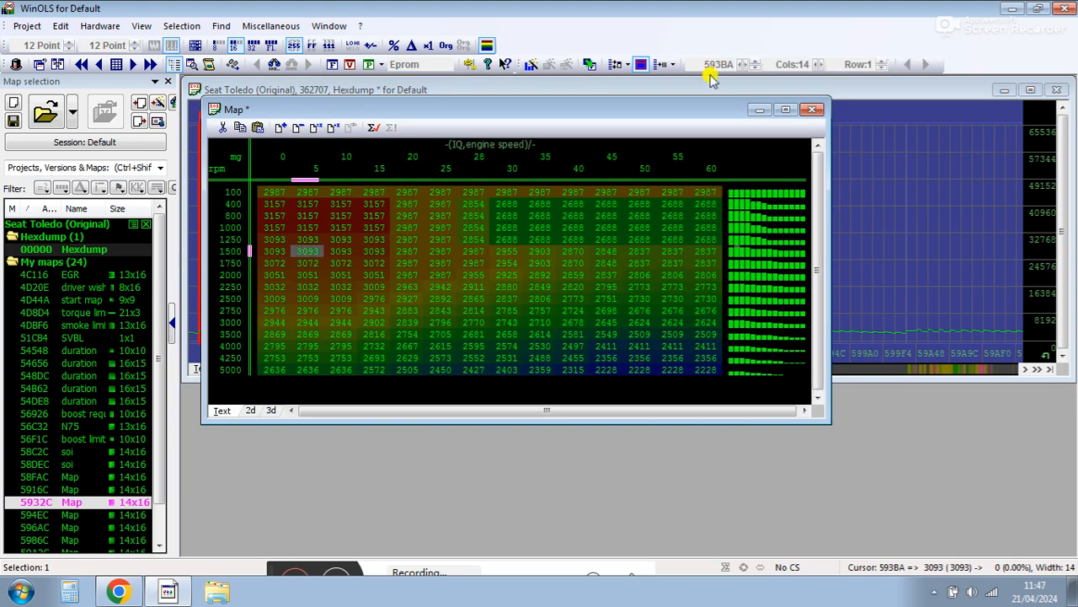
{"action": "left_click", "coordinate": [813, 109]}
{"action": "double_click", "coordinate": [484, 249]}
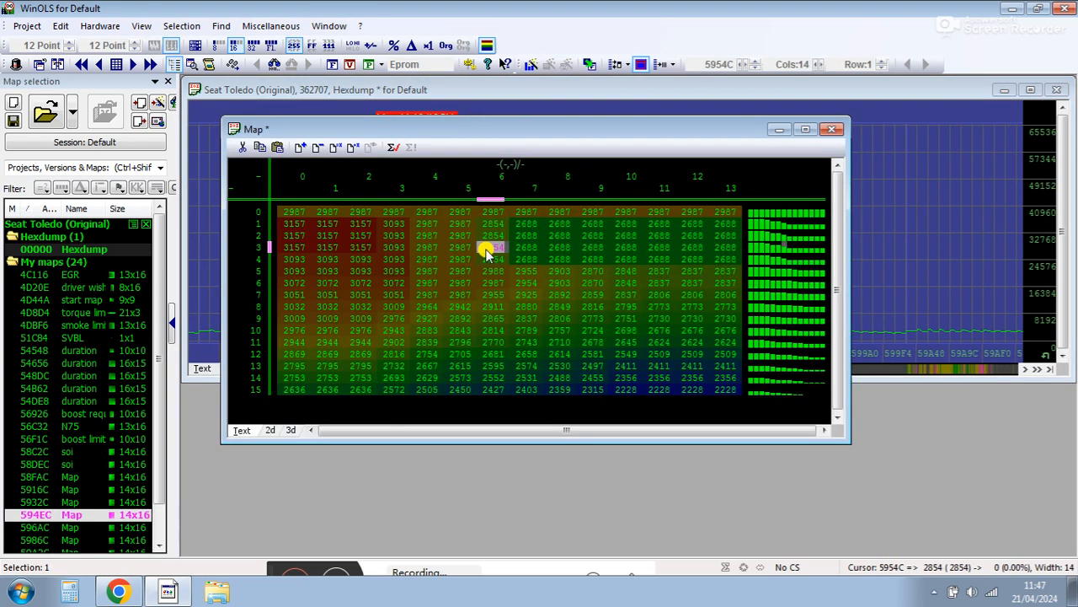
{"action": "left_click", "coordinate": [831, 129]}
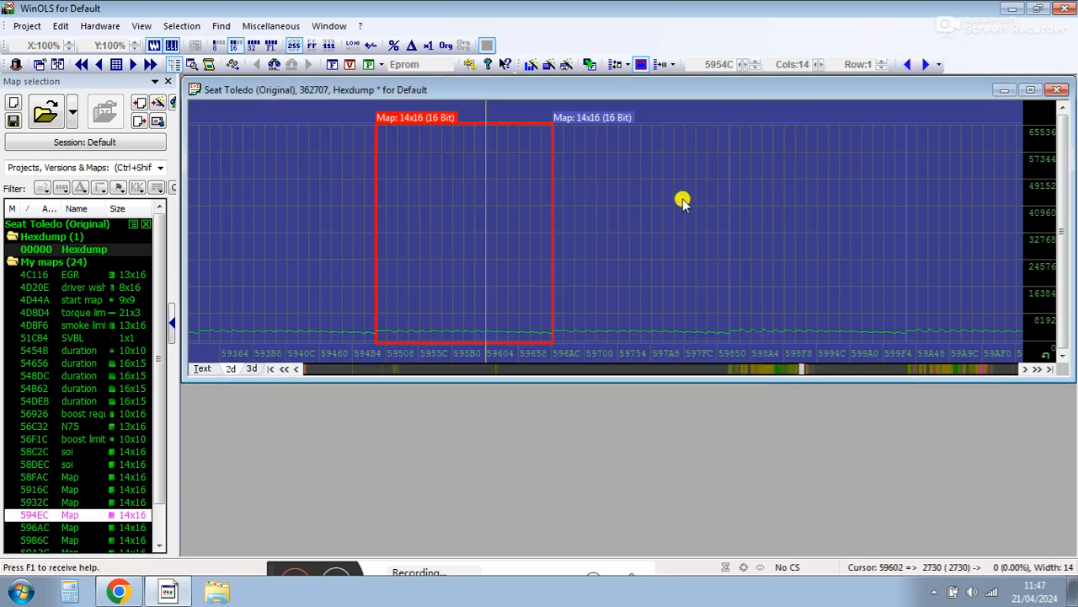
Step: Apply the copied IQ and engine speed axes to the 14x16 maps at 596AC and 5986C, closing each window
{"action": "double_click", "coordinate": [669, 207]}
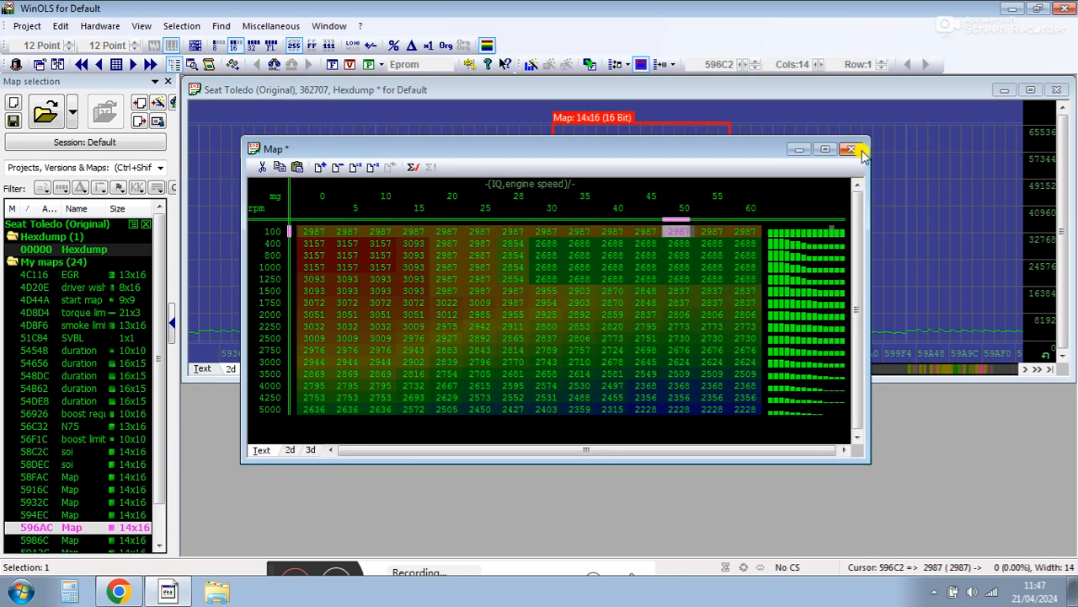
{"action": "left_click", "coordinate": [851, 149]}
{"action": "left_click_drag", "start_coordinate": [852, 160], "coordinate": [842, 217]}
{"action": "double_click", "coordinate": [840, 216]}
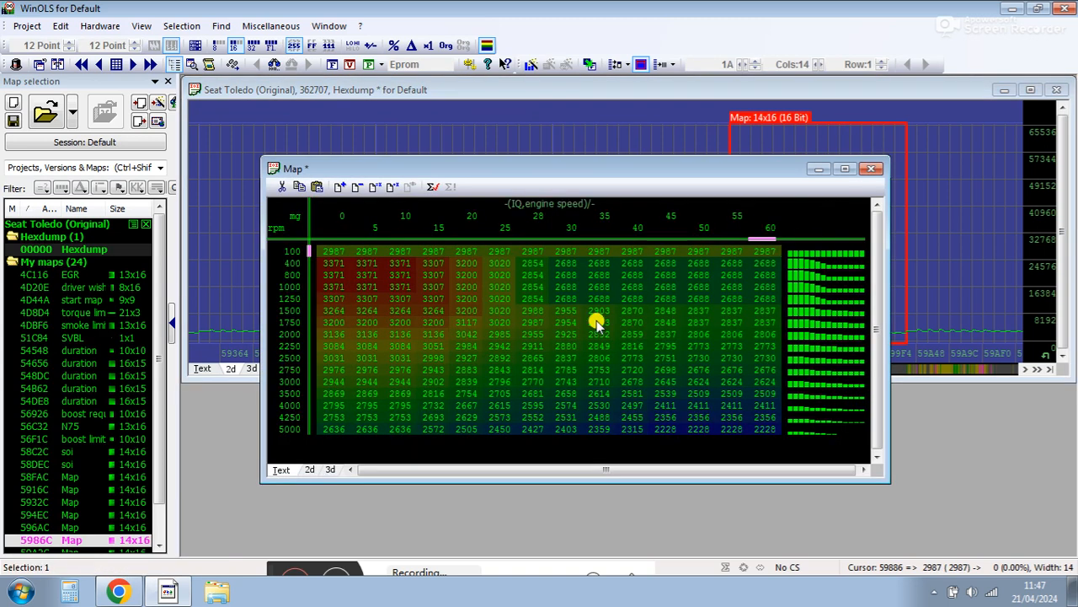
{"action": "left_click", "coordinate": [871, 169]}
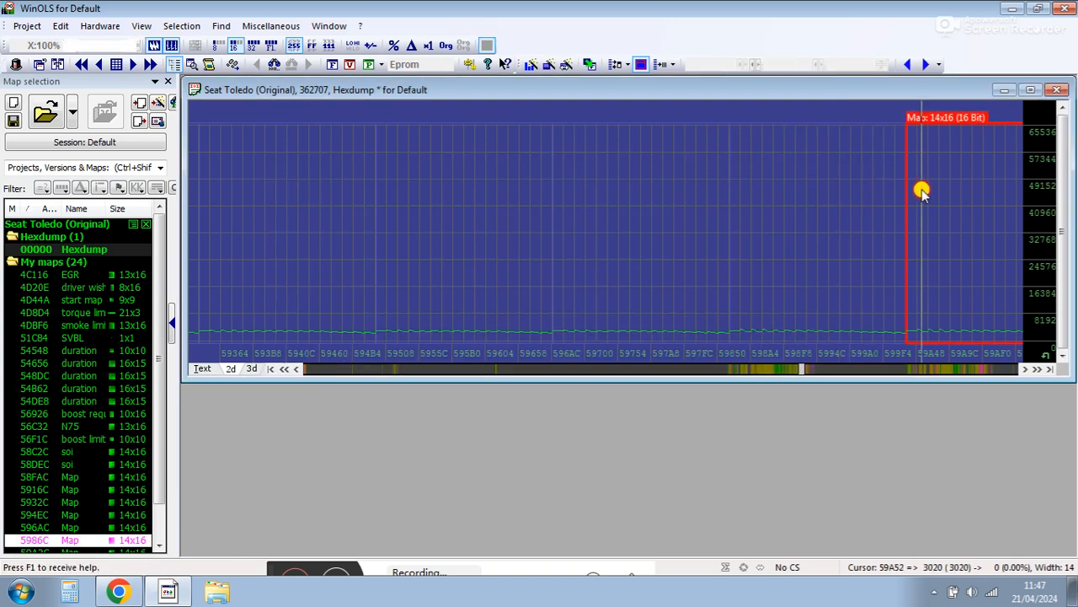
Step: Apply the copied IQ and engine speed axes to the last two 14x16 maps, at 59A2C and 59BEC, closing each window
{"action": "double_click", "coordinate": [920, 188]}
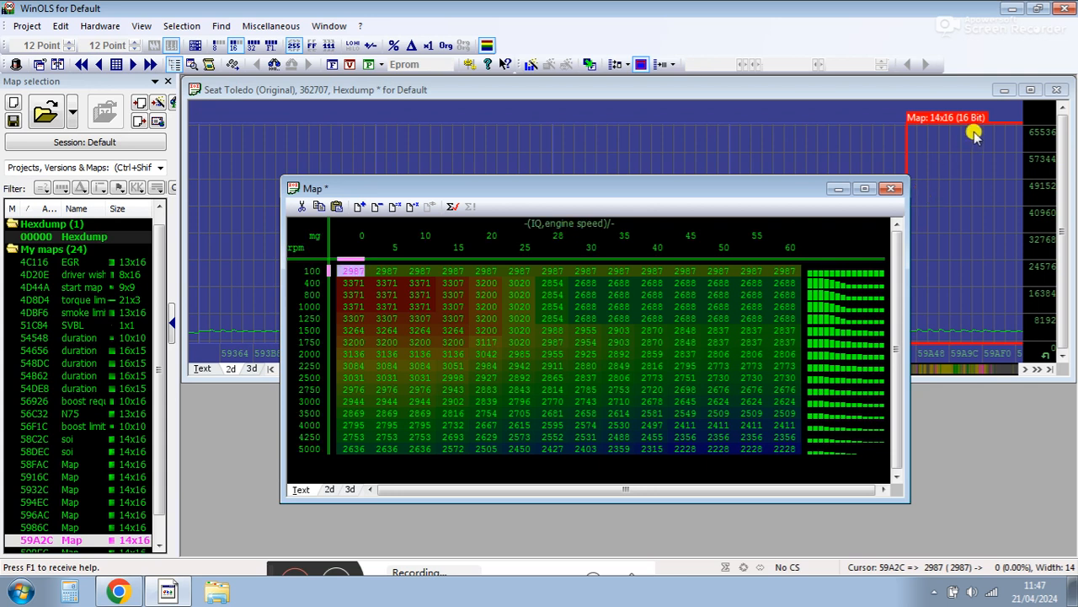
{"action": "left_click", "coordinate": [890, 188]}
{"action": "left_click", "coordinate": [879, 368]}
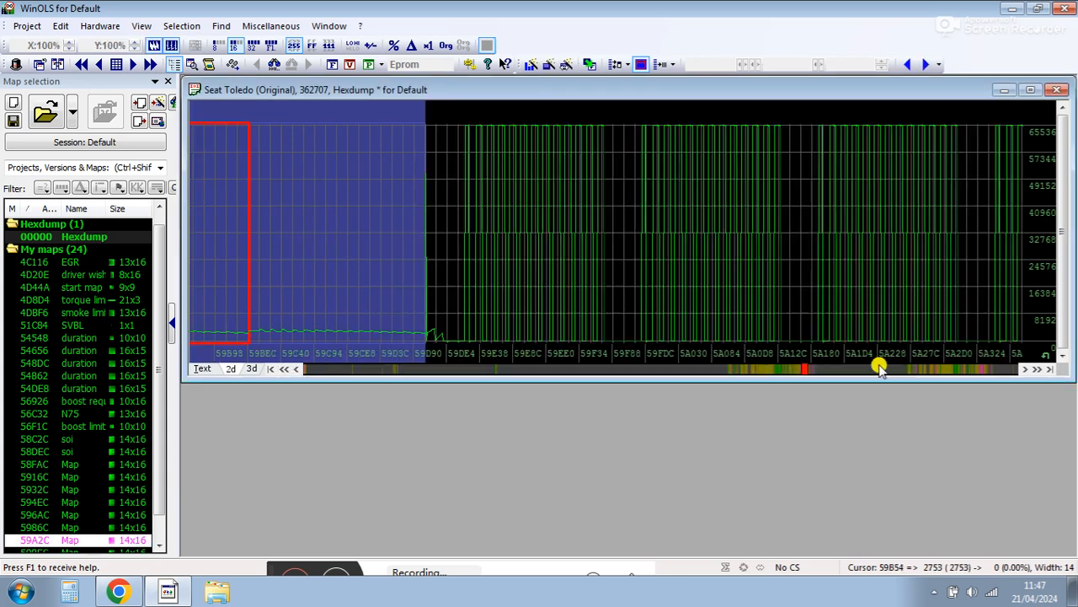
{"action": "double_click", "coordinate": [343, 210]}
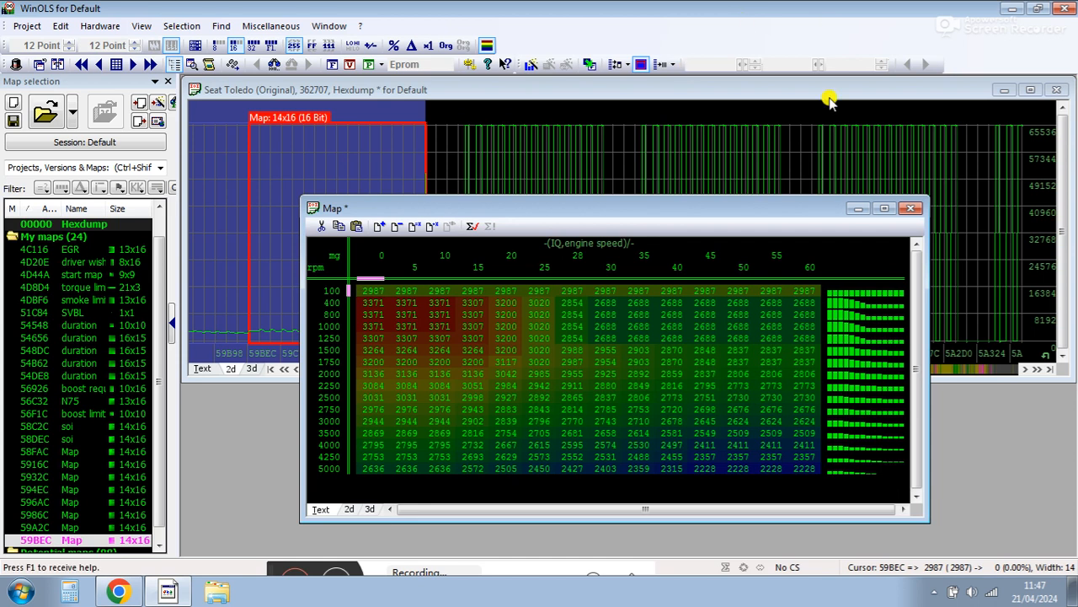
{"action": "left_click", "coordinate": [911, 207]}
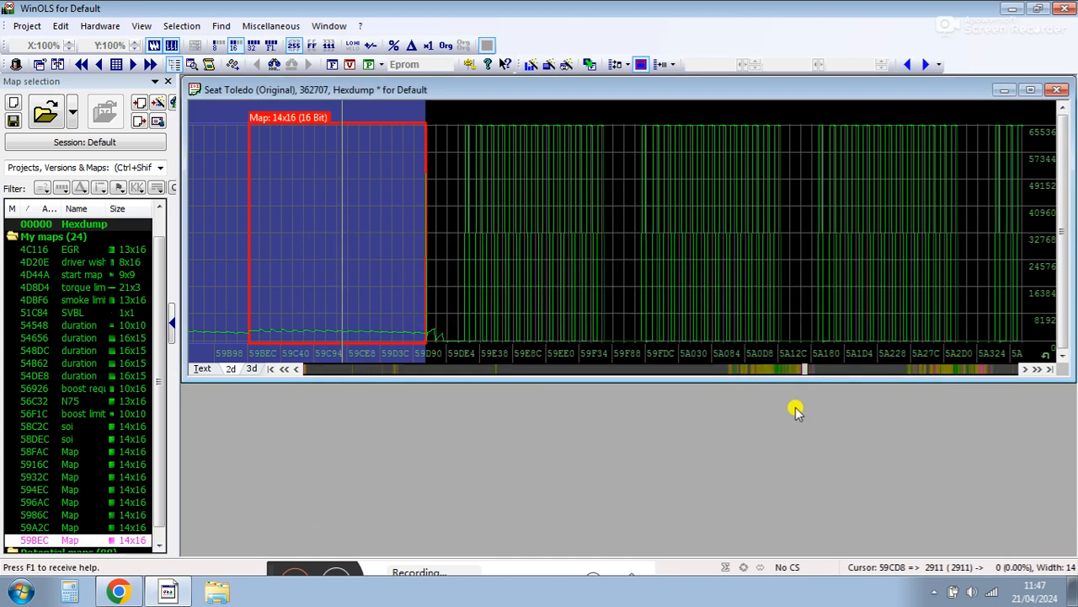
Step: Return to the start of the SOI maps in the hexdump, name the map at 58FAC soi and close its window
{"action": "left_click", "coordinate": [739, 369]}
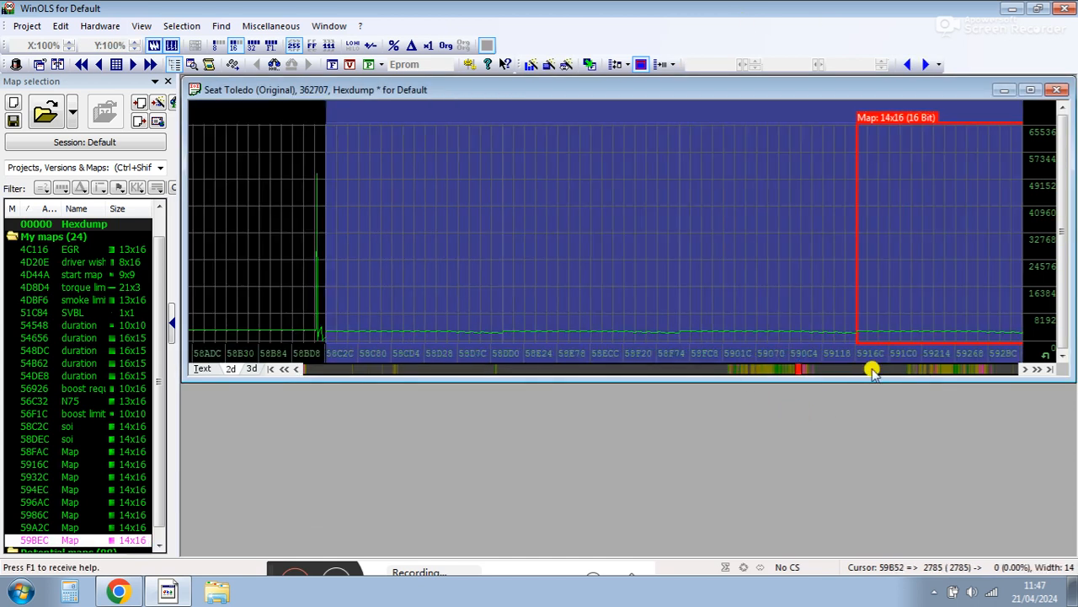
{"action": "double_click", "coordinate": [447, 222]}
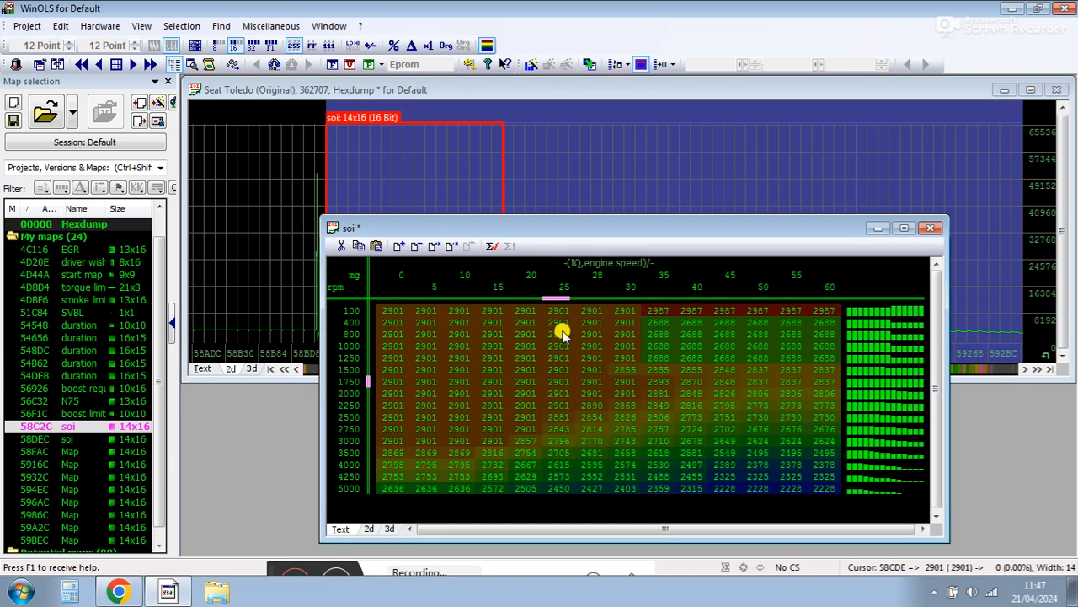
{"action": "left_click", "coordinate": [931, 228]}
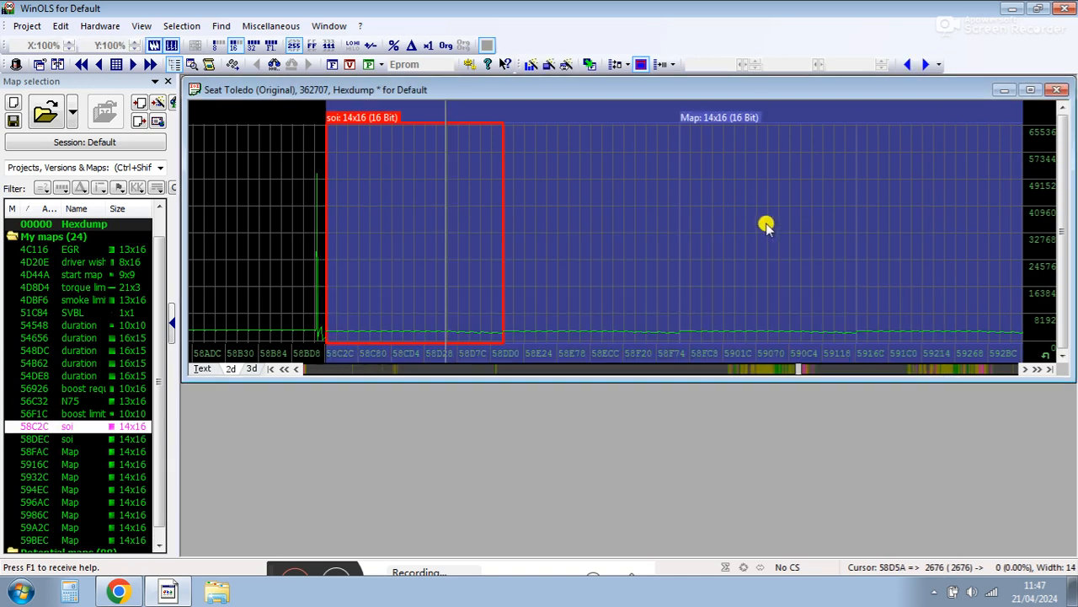
{"action": "double_click", "coordinate": [767, 226]}
{"action": "key", "text": "ctrl+e"}
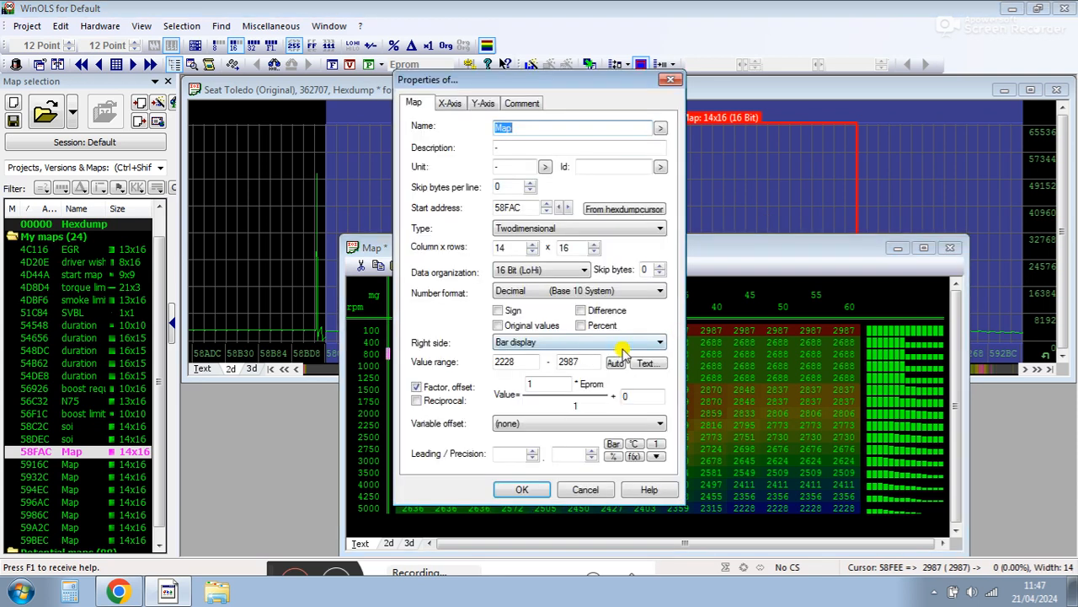
{"action": "type", "text": "soi"}
{"action": "key", "text": "Return"}
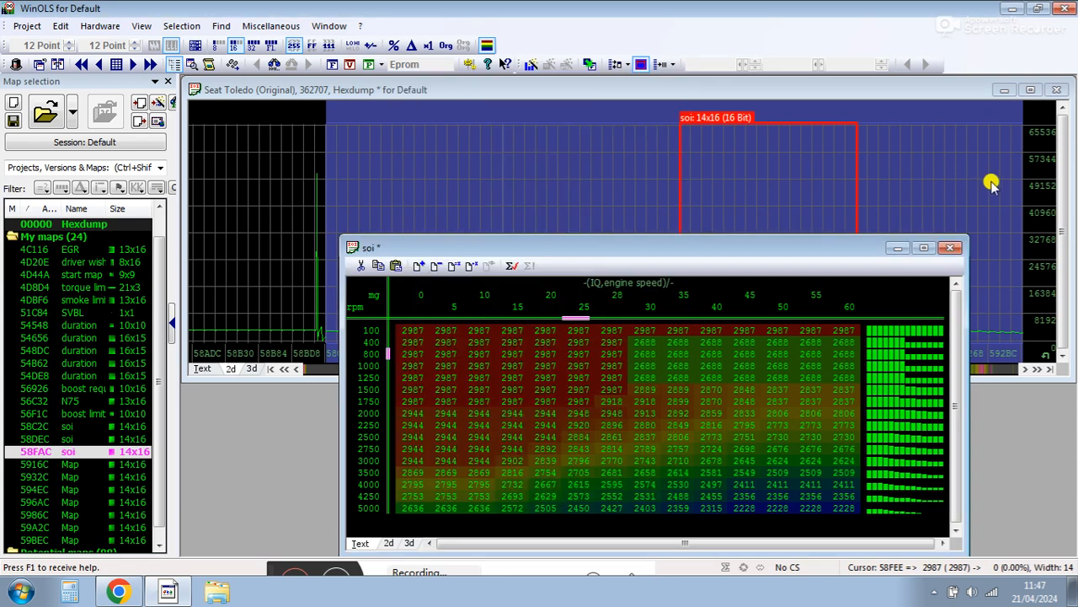
{"action": "left_click", "coordinate": [951, 247]}
Step: Open the 14x16 map at 5916C, name it soi and close its window
{"action": "double_click", "coordinate": [933, 248]}
{"action": "key", "text": "ctrl+e"}
{"action": "type", "text": "soi"}
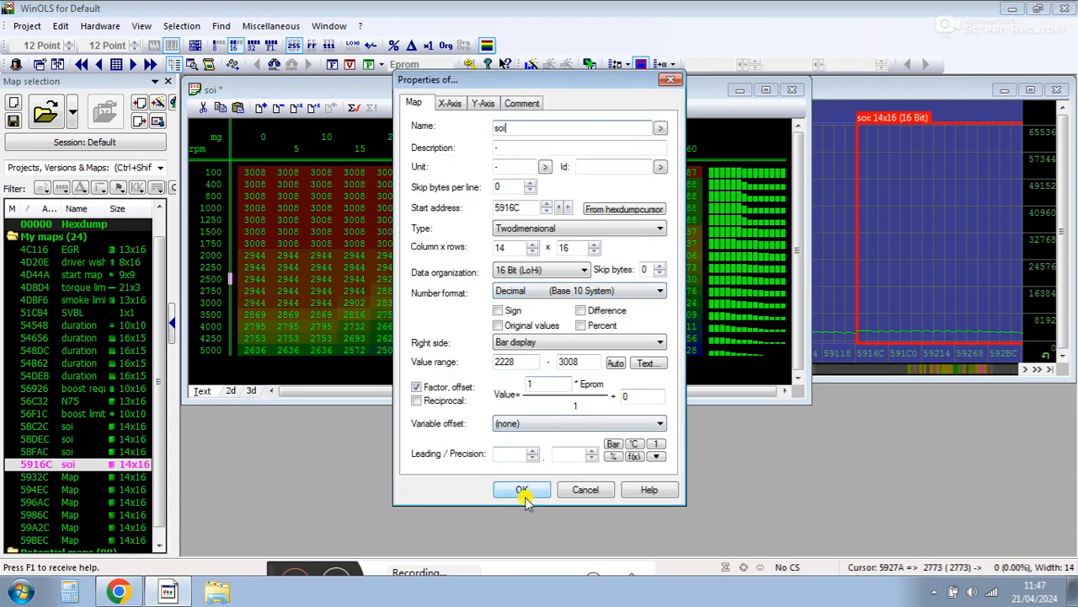
{"action": "left_click", "coordinate": [524, 490]}
{"action": "left_click", "coordinate": [792, 89]}
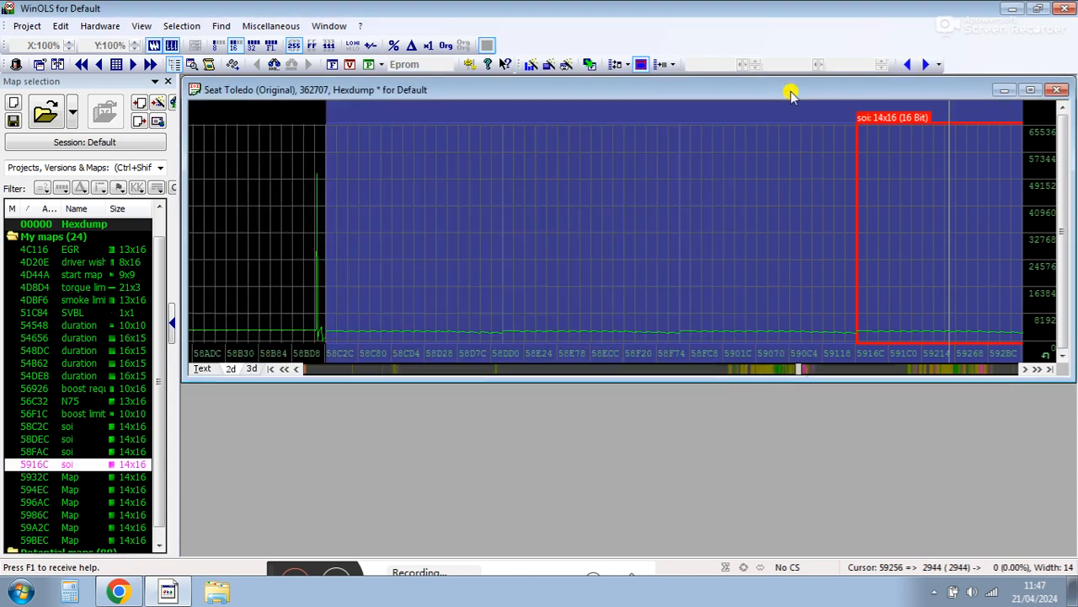
Step: Open the 14x16 map at 5932C, name it soi and close its window
{"action": "left_click", "coordinate": [842, 371]}
{"action": "double_click", "coordinate": [291, 231]}
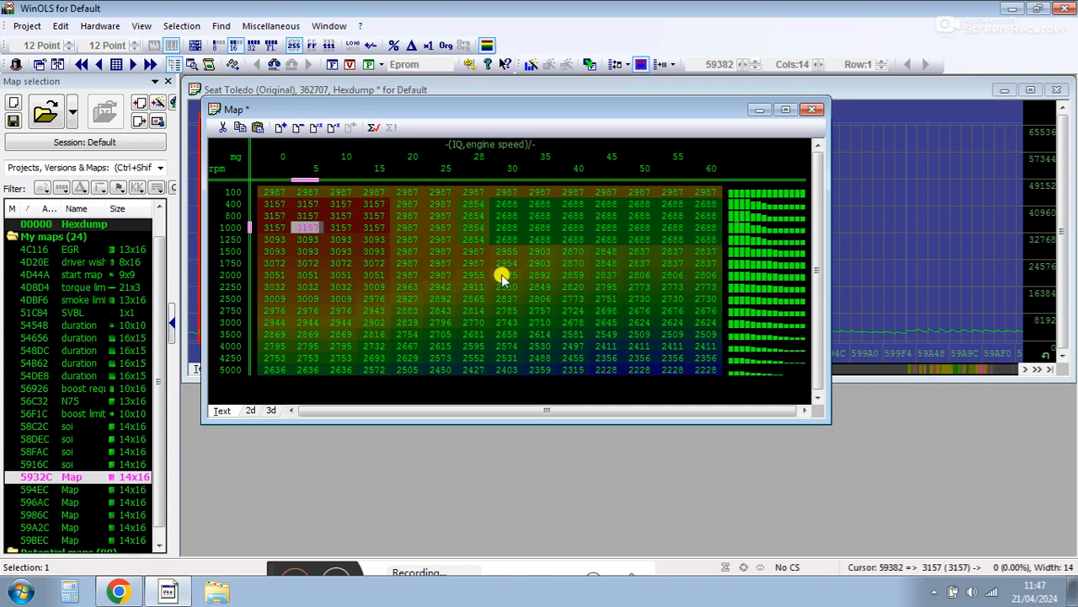
{"action": "key", "text": "ctrl+e"}
{"action": "key", "text": "Return"}
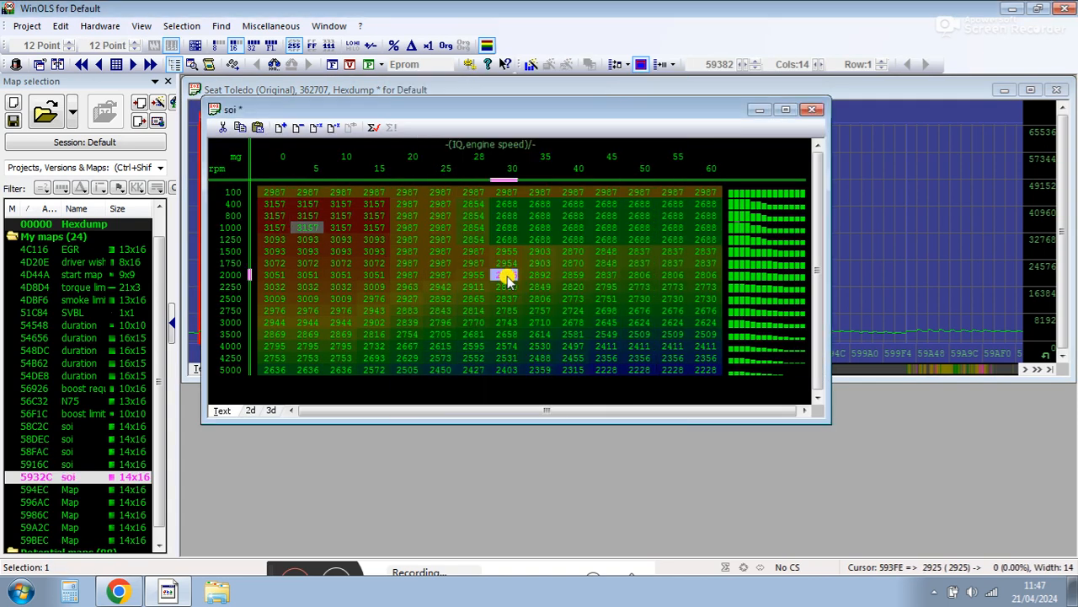
{"action": "left_click", "coordinate": [811, 110]}
Step: Open the 14x16 map at 594EC, name it soi and close its window
{"action": "double_click", "coordinate": [506, 228]}
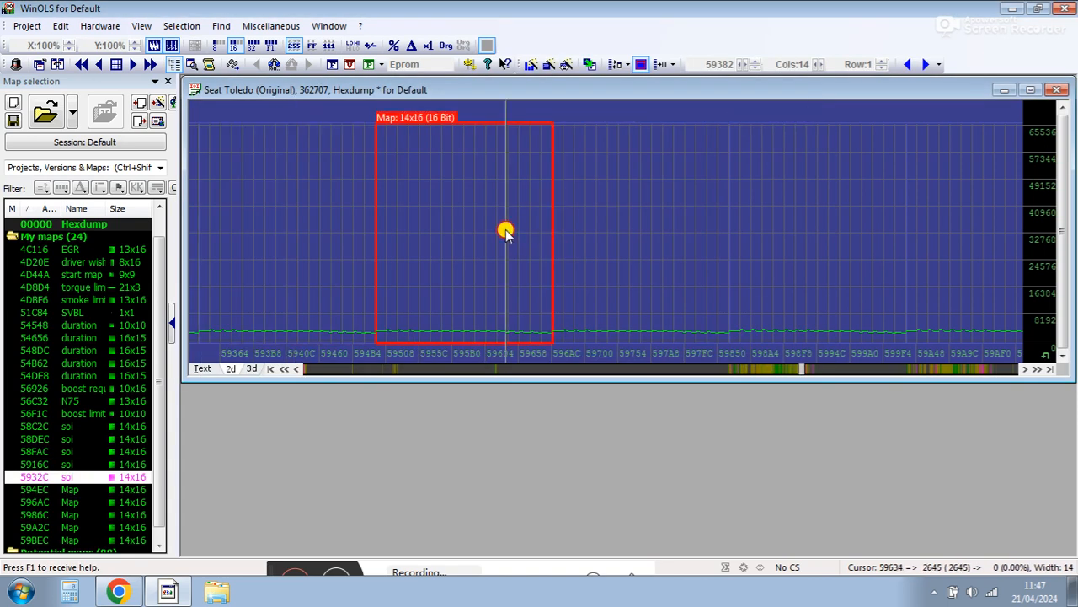
{"action": "key", "text": "ctrl+e"}
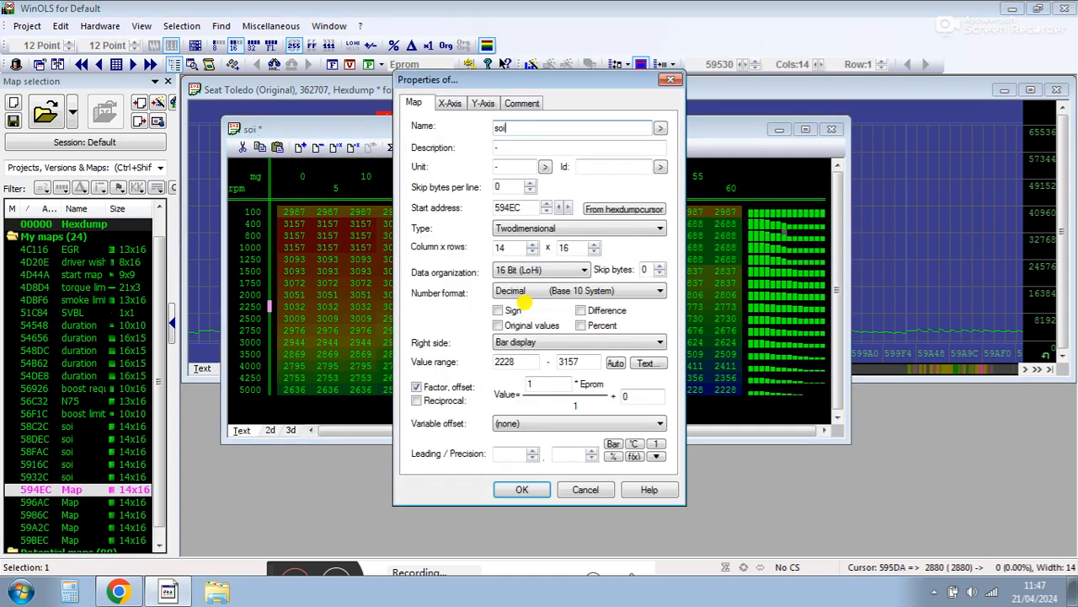
{"action": "type", "text": "soi"}
{"action": "key", "text": "Return"}
{"action": "left_click", "coordinate": [831, 129]}
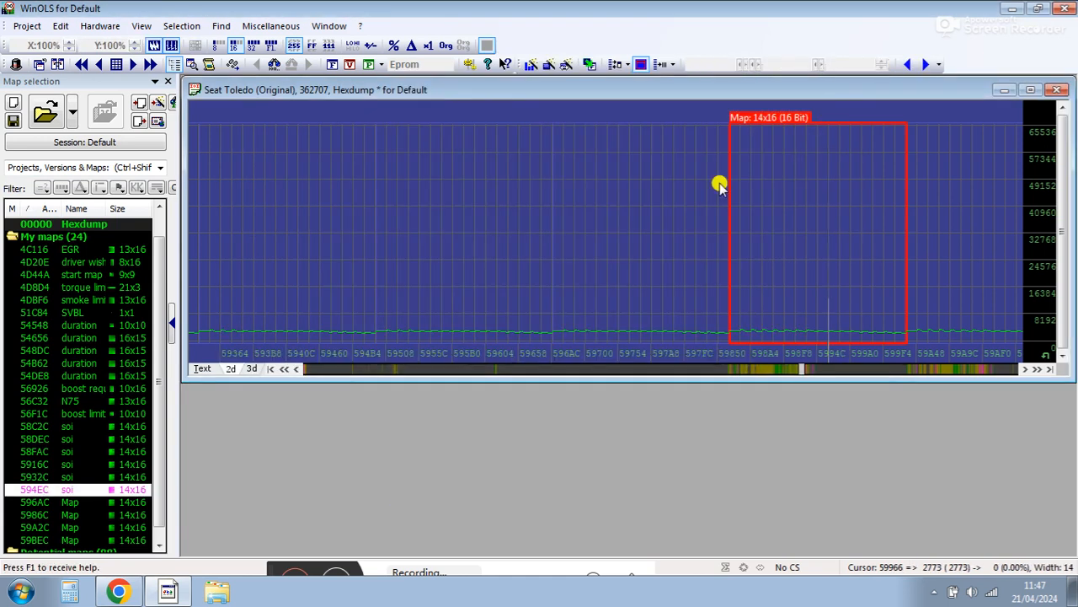
Step: Open the 14x16 map at 596AC, name it soi and close its window
{"action": "double_click", "coordinate": [571, 224]}
{"action": "key", "text": "ctrl+e"}
{"action": "type", "text": "s"}
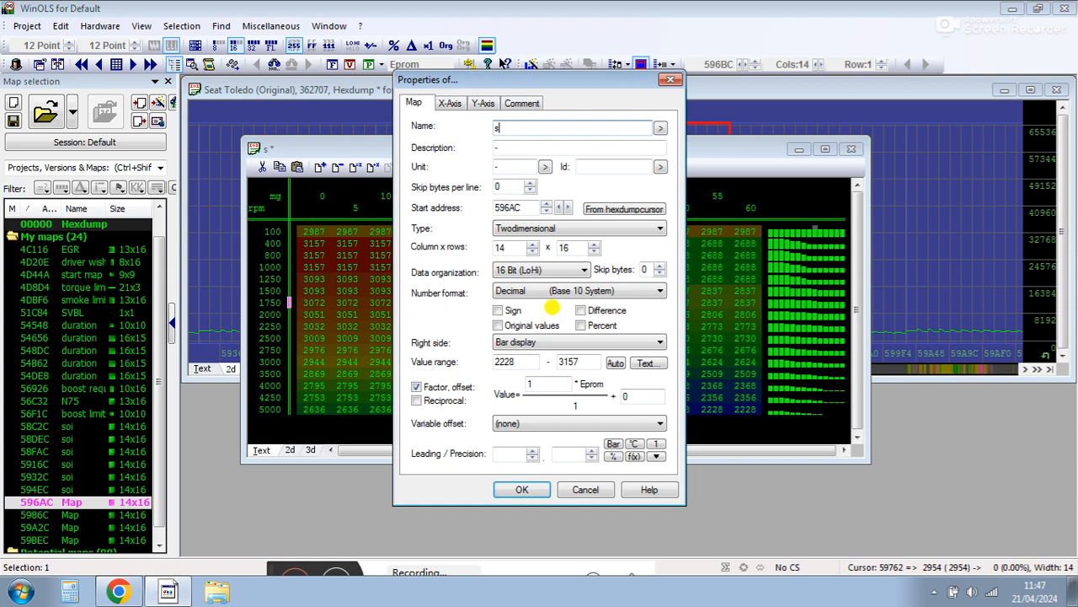
{"action": "type", "text": "oi"}
{"action": "key", "text": "Return"}
{"action": "left_click", "coordinate": [851, 149]}
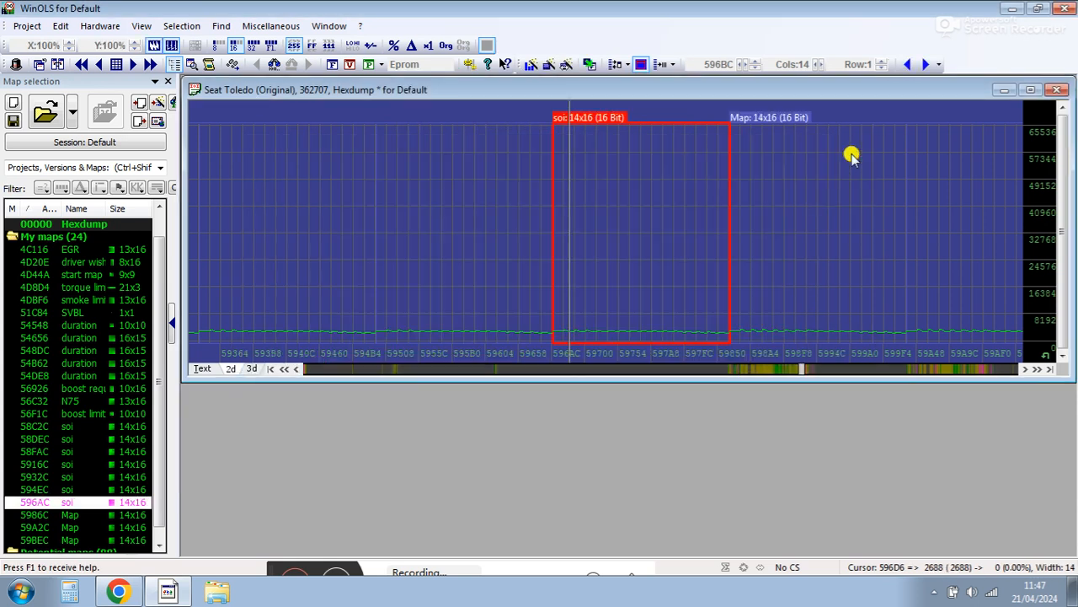
Step: Open the 14x16 map at 5986C, name it soi and close its window
{"action": "double_click", "coordinate": [811, 231]}
{"action": "key", "text": "ctrl+e"}
{"action": "type", "text": "soi"}
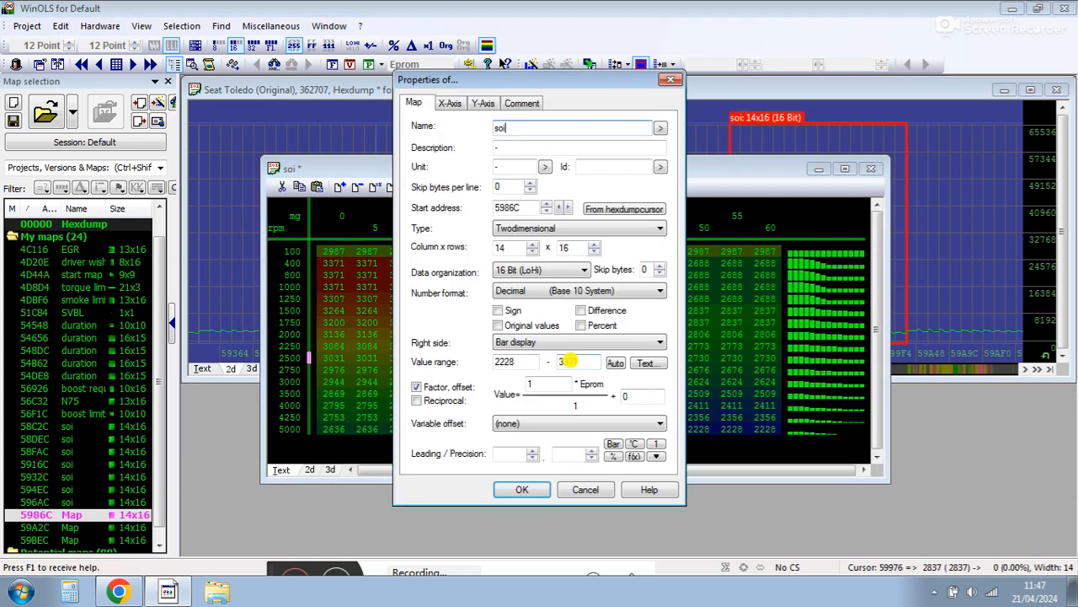
{"action": "key", "text": "Return"}
{"action": "left_click", "coordinate": [873, 169]}
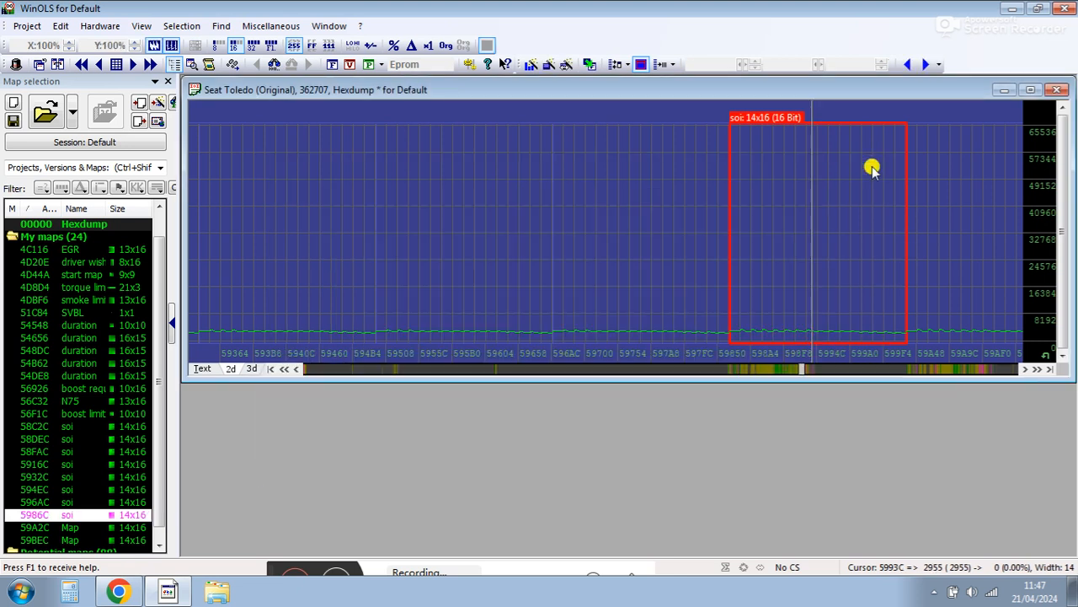
Step: Open the 14x16 map at 59A2C, name it soi and close its window
{"action": "double_click", "coordinate": [927, 193]}
{"action": "key", "text": "ctrl+e"}
{"action": "type", "text": "soi"}
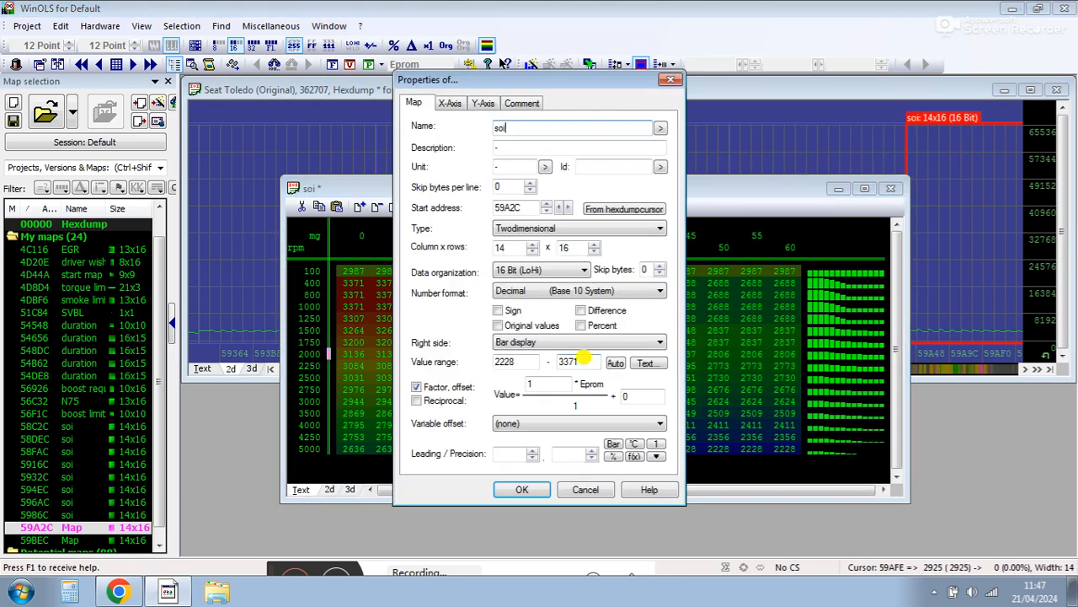
{"action": "key", "text": "Return"}
{"action": "left_click", "coordinate": [891, 188]}
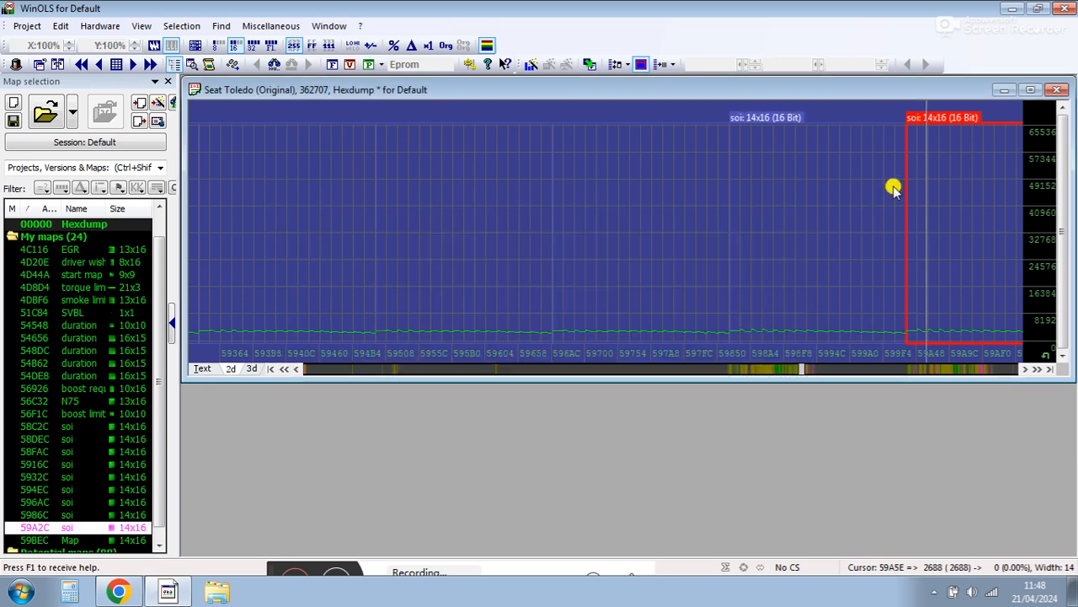
Step: Open the 14x16 map at 59BEC, name it soi and close its window
{"action": "left_click", "coordinate": [867, 369]}
{"action": "double_click", "coordinate": [351, 230]}
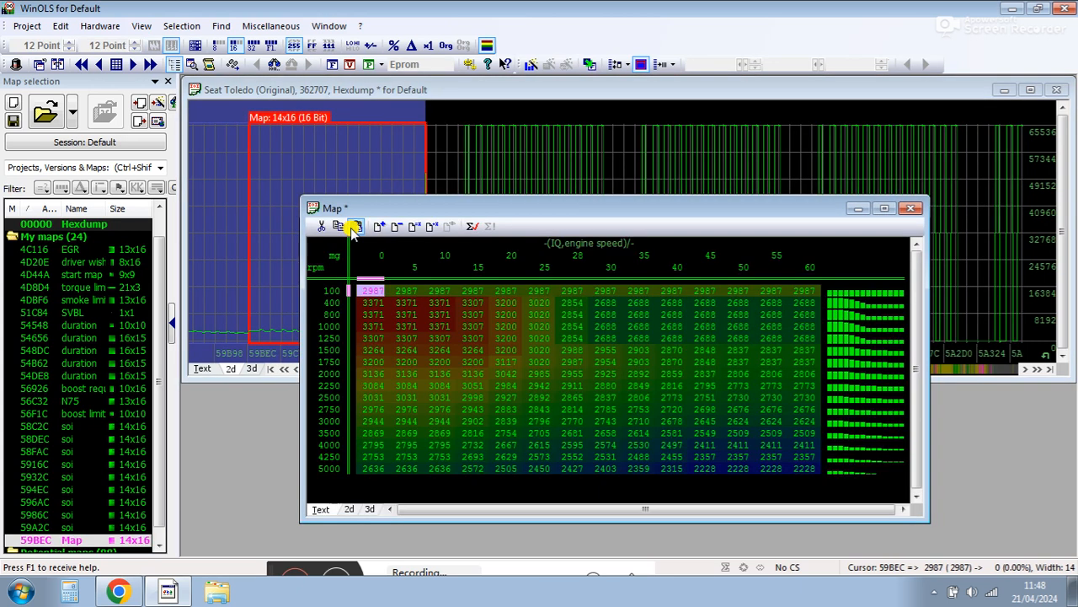
{"action": "key", "text": "ctrl+e"}
{"action": "type", "text": "soi"}
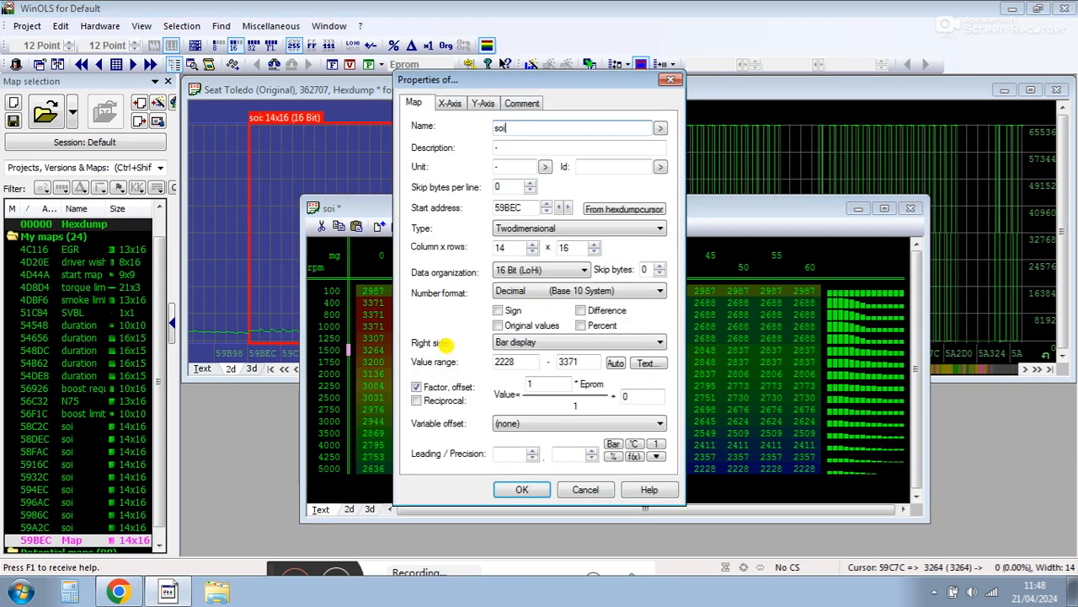
{"action": "key", "text": "Return"}
{"action": "left_click", "coordinate": [912, 209]}
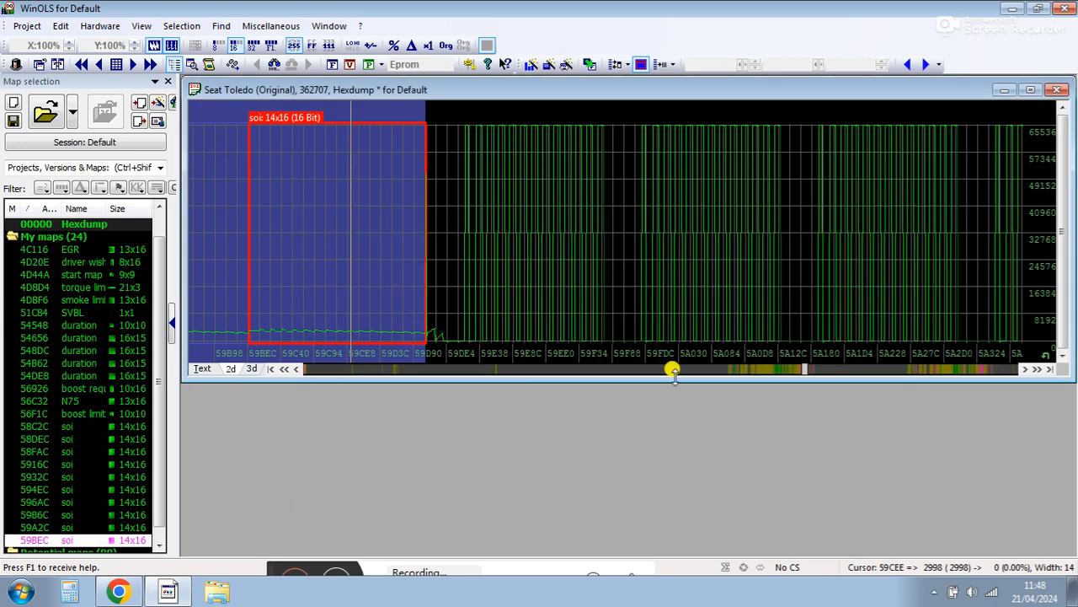
Step: Reopen the soi map at 59BEC and set its value factor to 0.0234375
{"action": "left_click", "coordinate": [615, 369]}
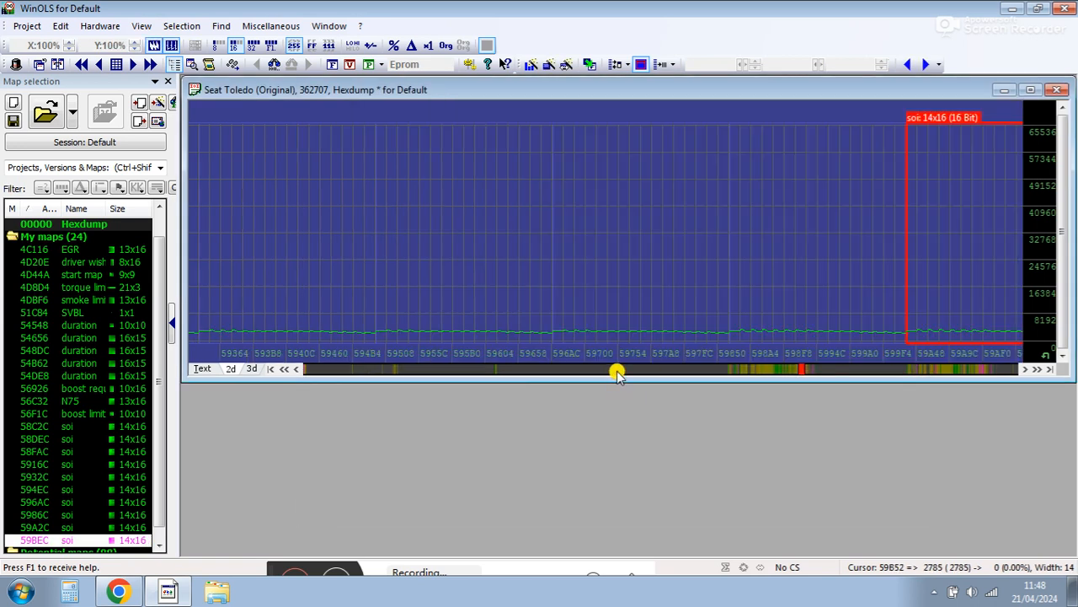
{"action": "left_click", "coordinate": [560, 367]}
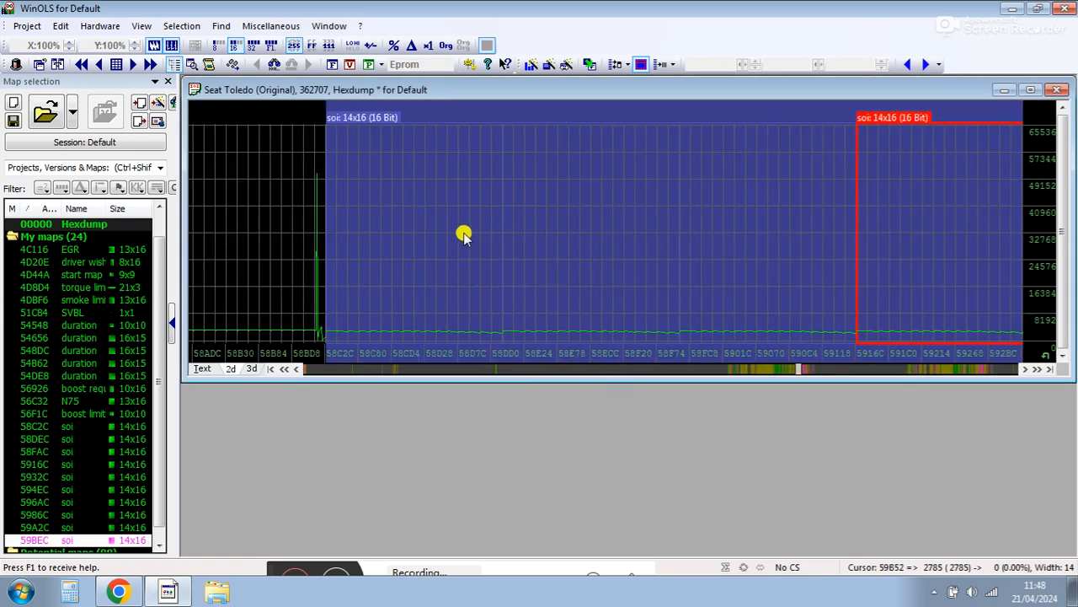
{"action": "left_click", "coordinate": [905, 369]}
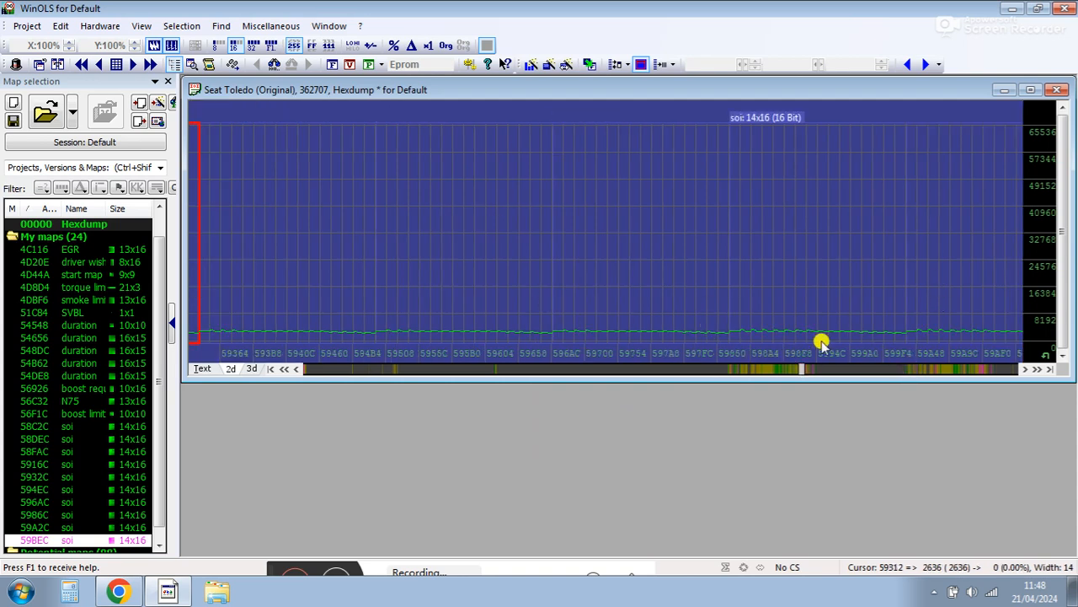
{"action": "left_click", "coordinate": [854, 368]}
{"action": "double_click", "coordinate": [395, 262]}
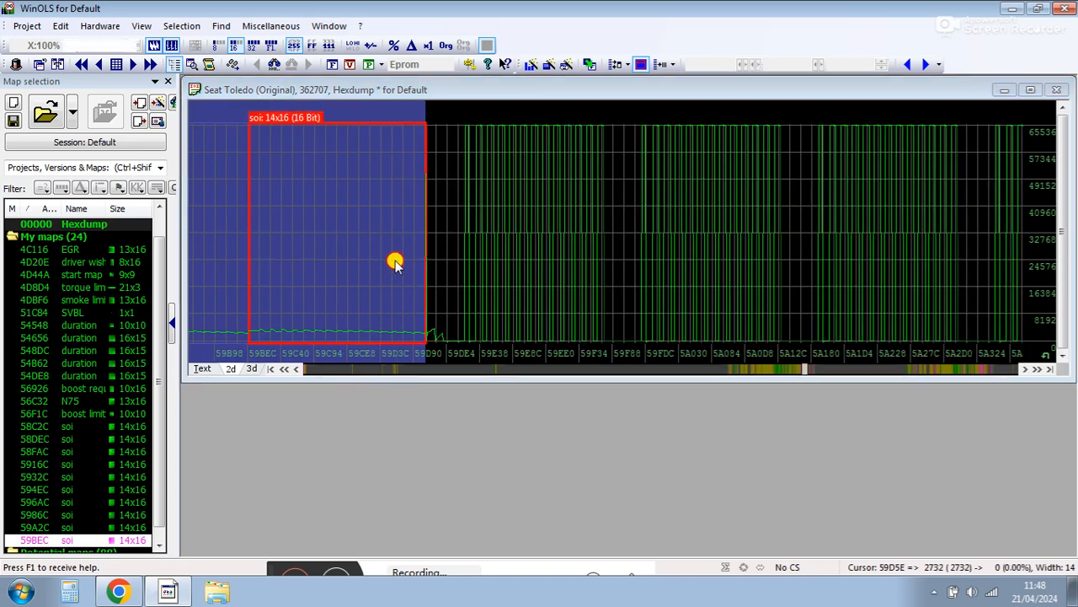
{"action": "double_click", "coordinate": [570, 375]}
{"action": "left_click", "coordinate": [537, 384]}
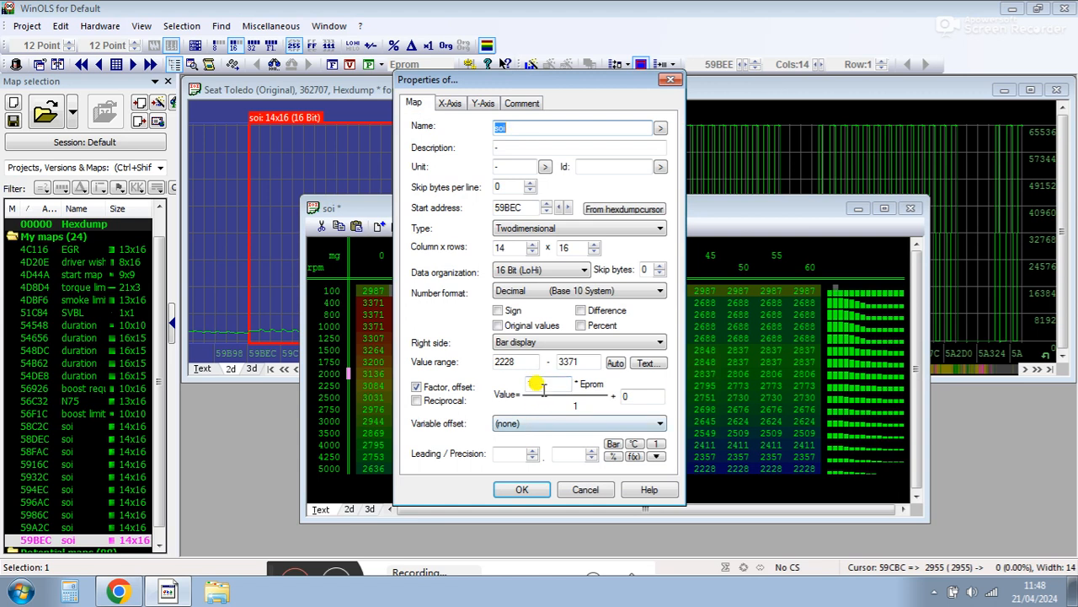
{"action": "double_click", "coordinate": [543, 385]}
{"action": "type", "text": "0."}
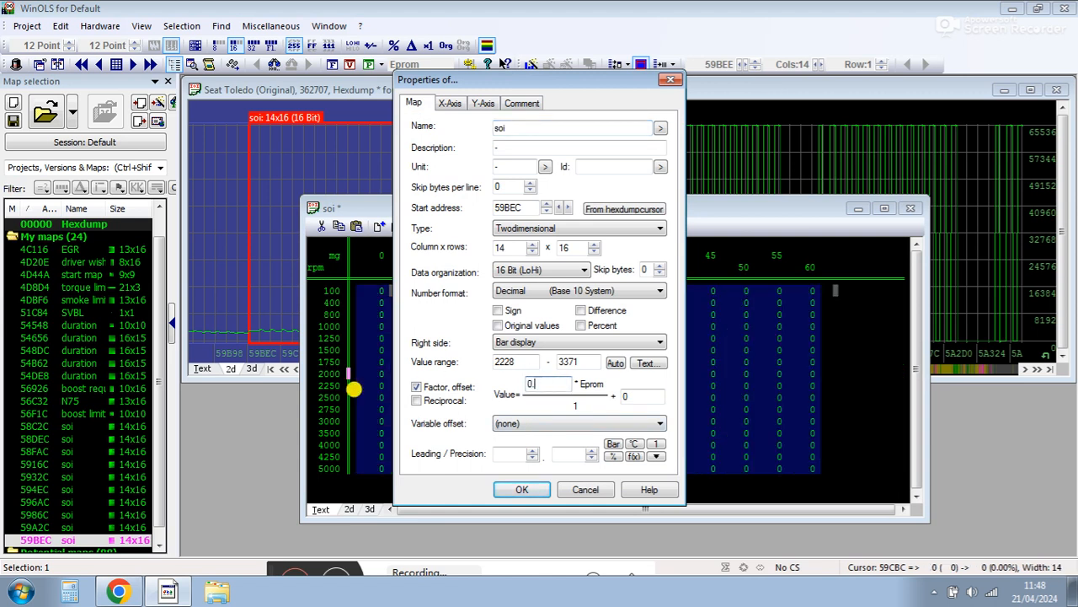
{"action": "type", "text": "0234375"}
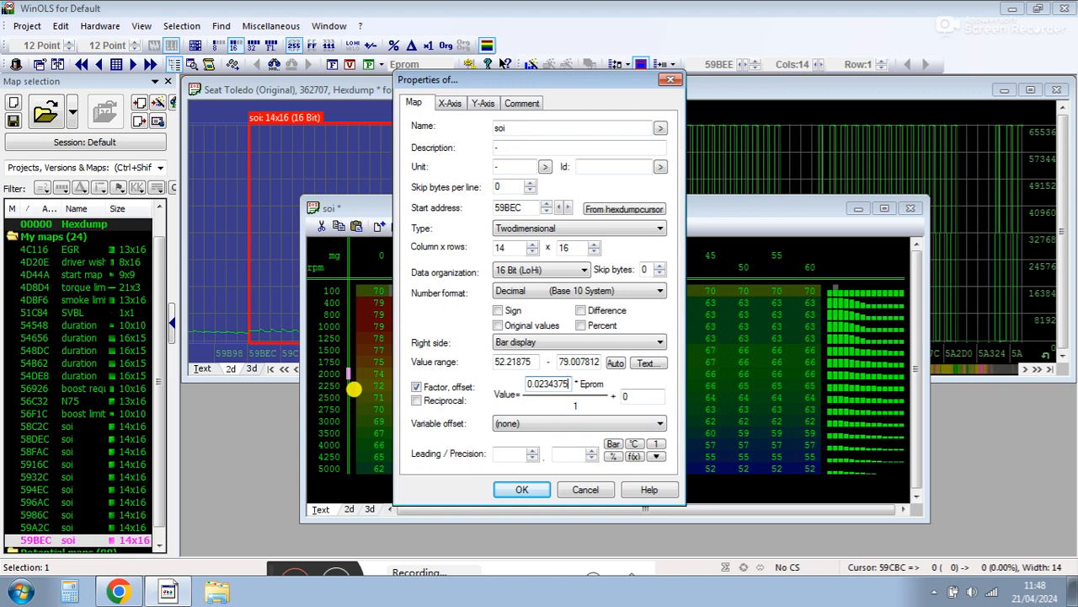
{"action": "key", "text": "Return"}
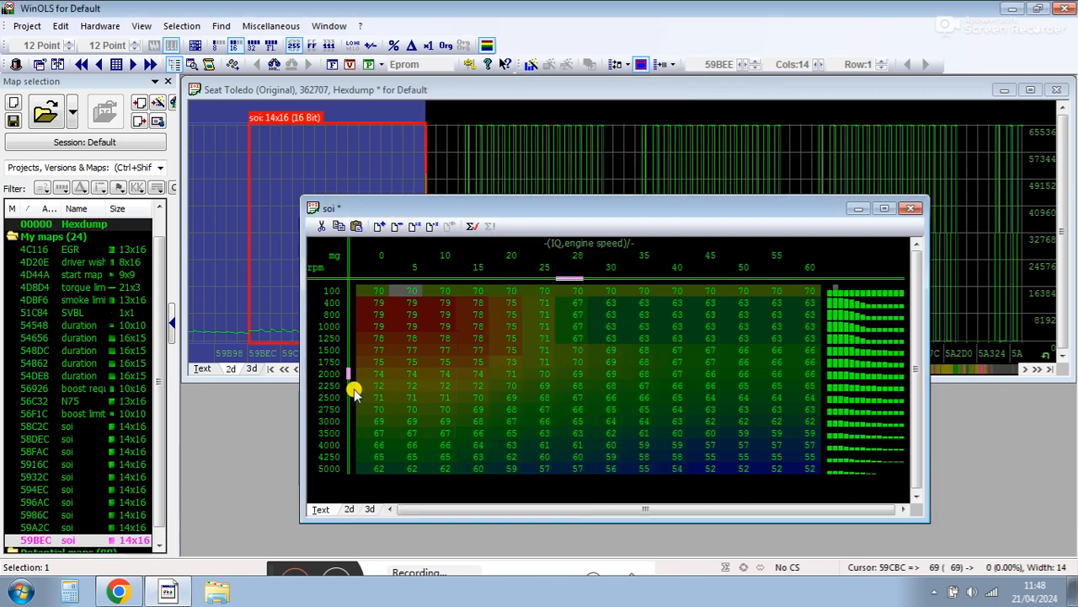
Step: Make the soi map's factor negative, -0.0234375, and set its offset to 78
{"action": "left_click", "coordinate": [548, 374]}
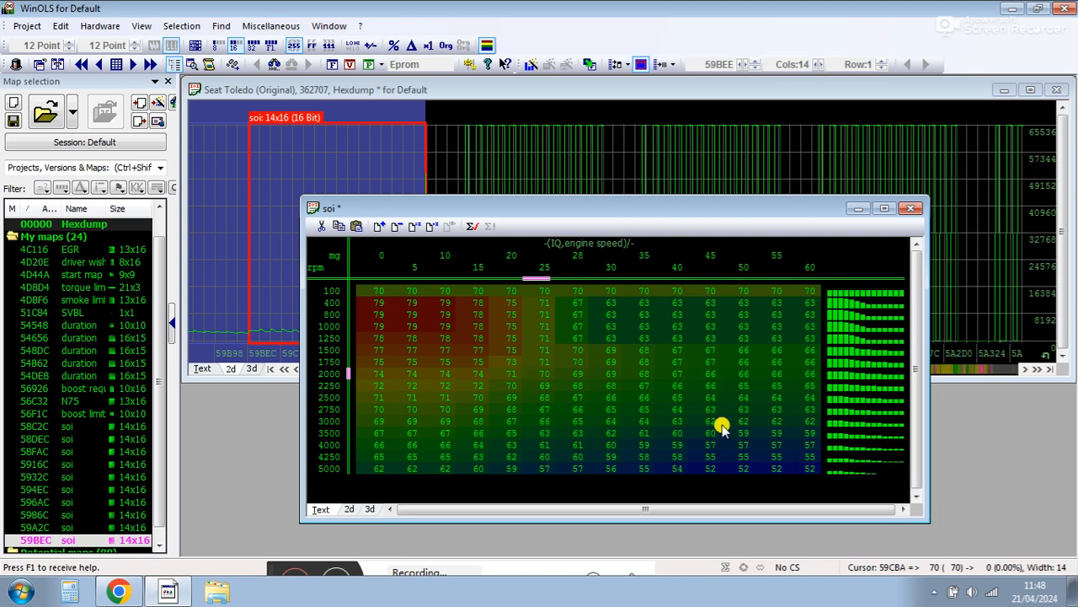
{"action": "double_click", "coordinate": [602, 373]}
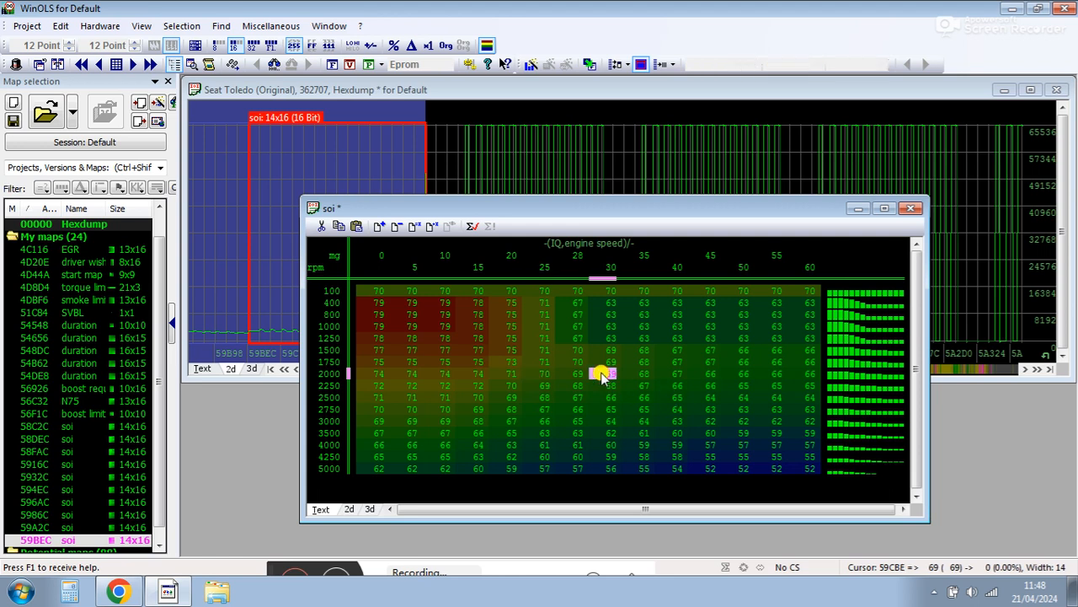
{"action": "double_click", "coordinate": [639, 396]}
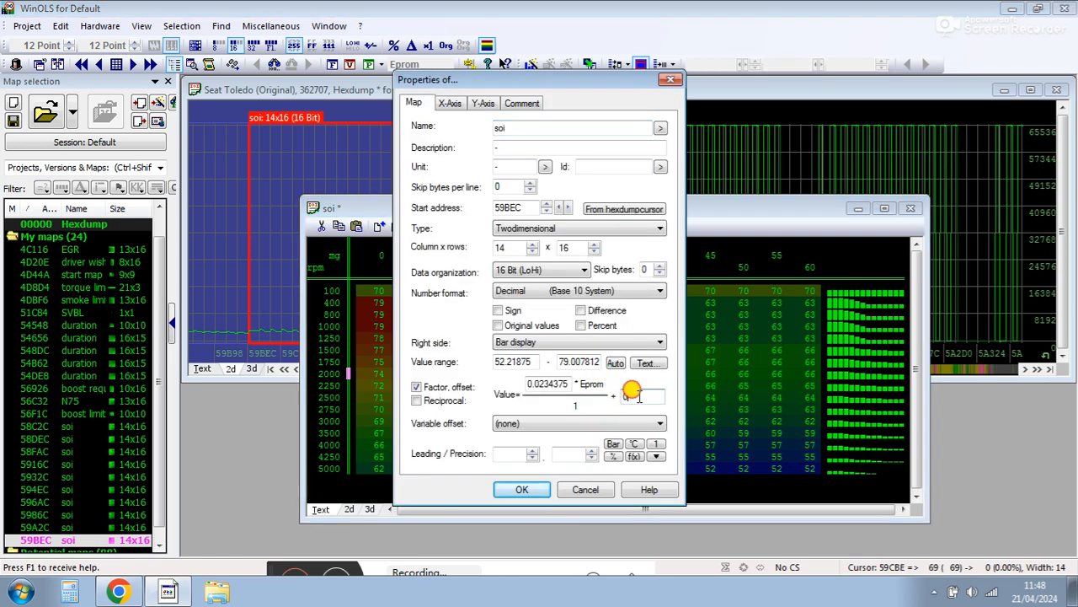
{"action": "left_click", "coordinate": [529, 383]}
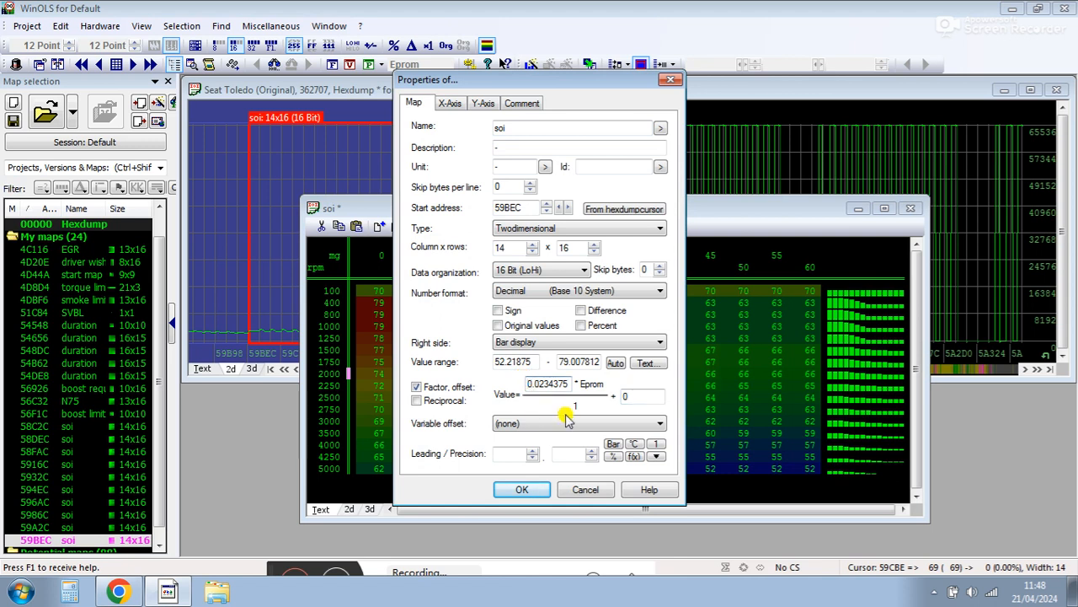
{"action": "type", "text": "-"}
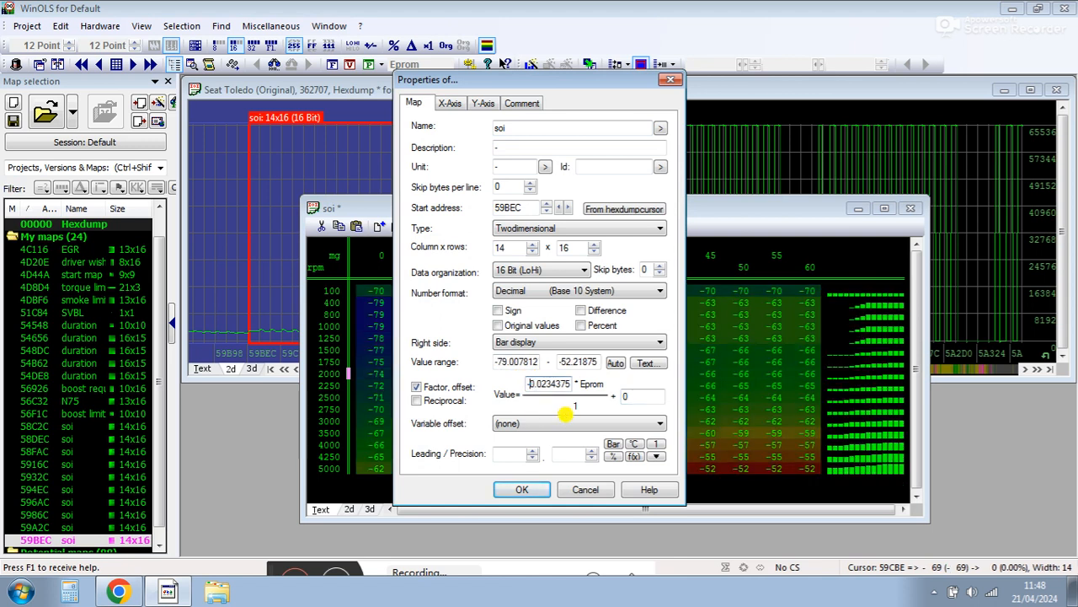
{"action": "double_click", "coordinate": [632, 392]}
{"action": "type", "text": "7"}
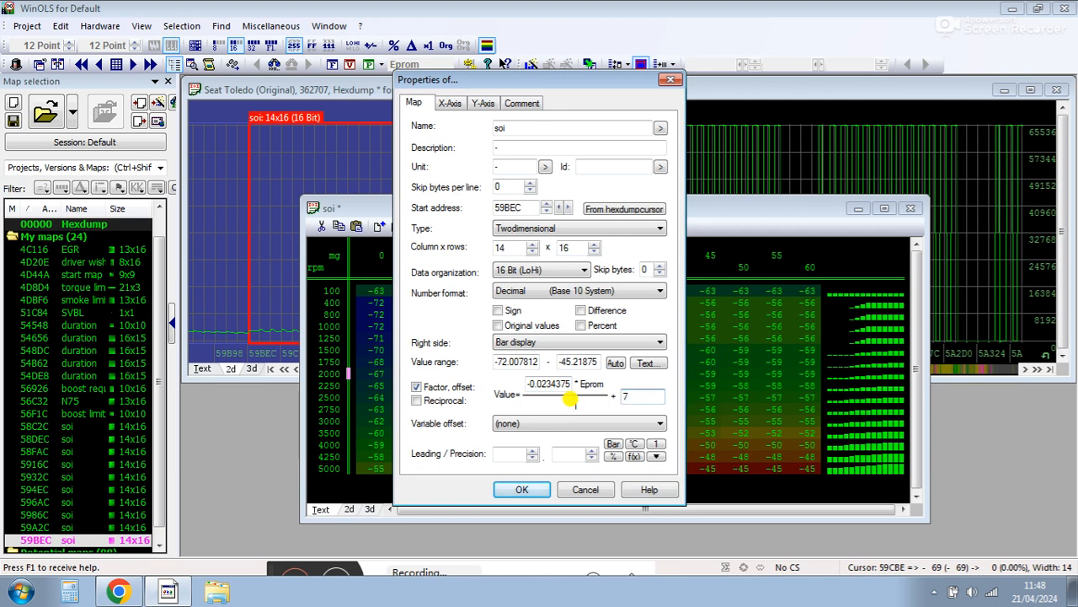
{"action": "type", "text": "8"}
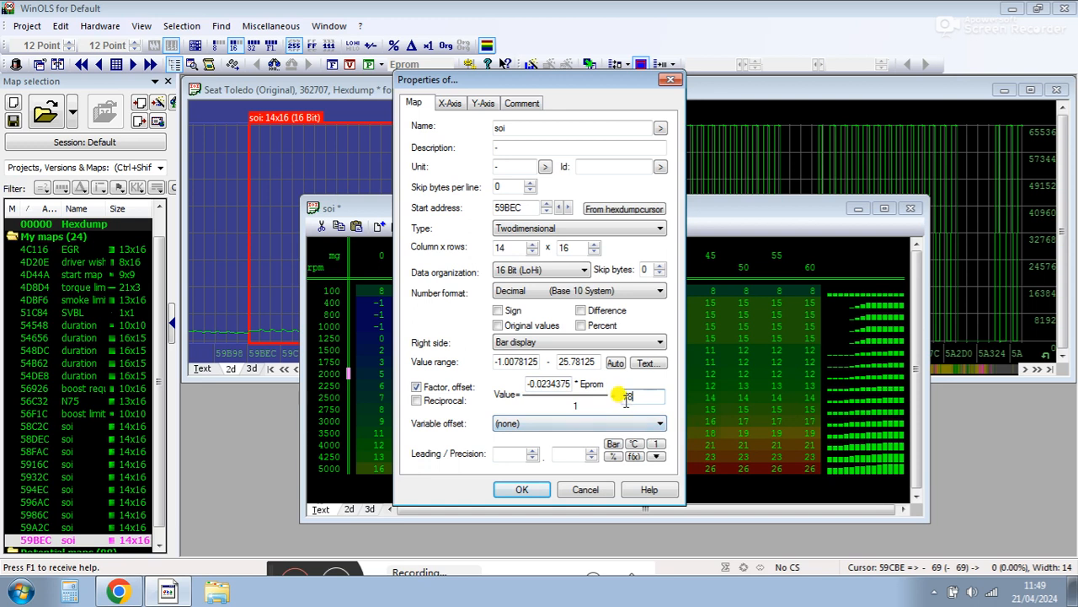
Step: Try a positive factor of 0.0234375 with an offset of -78 for the soi map
{"action": "type", "text": "-"}
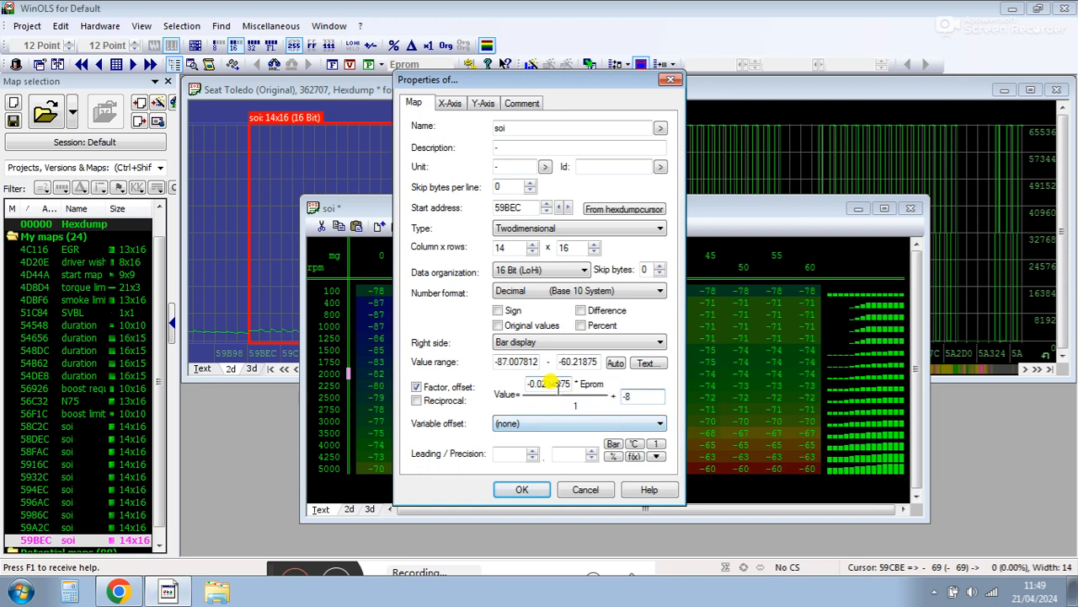
{"action": "type", "text": "-"}
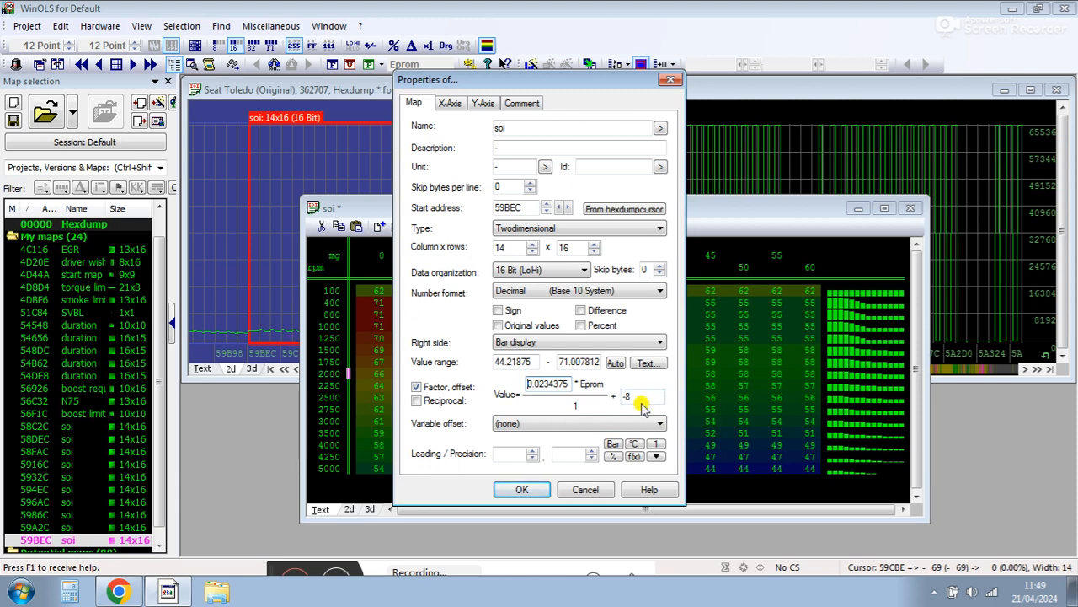
{"action": "key", "text": "BackSpace"}
{"action": "type", "text": "78"}
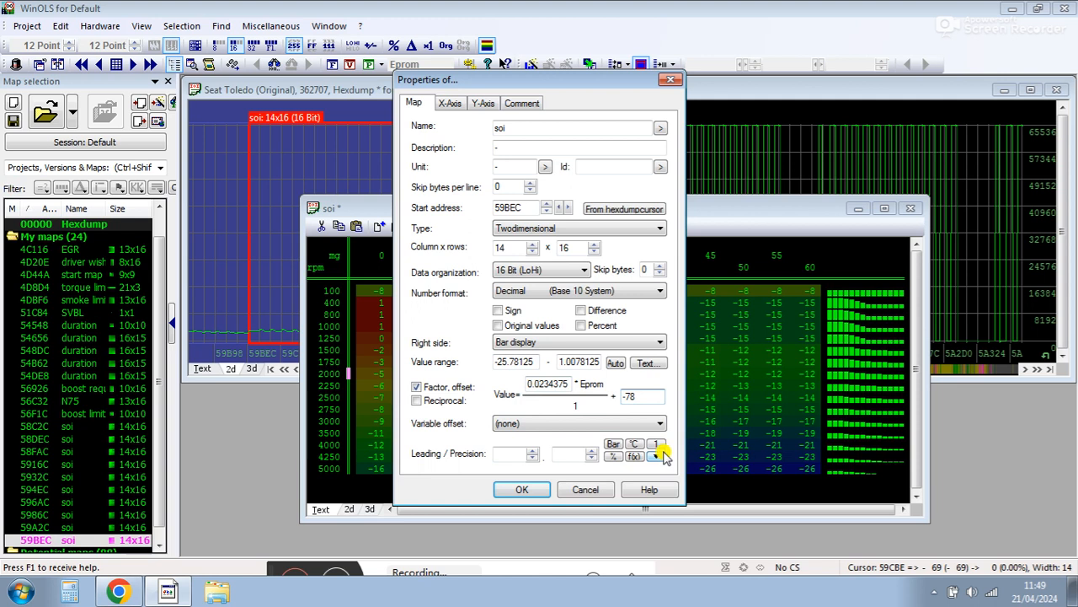
Step: Set the soi map's offset back to 78 and its factor to -0.0234375, and apply the properties
{"action": "left_click_drag", "start_coordinate": [642, 397], "coordinate": [584, 395]}
{"action": "type", "text": "78"}
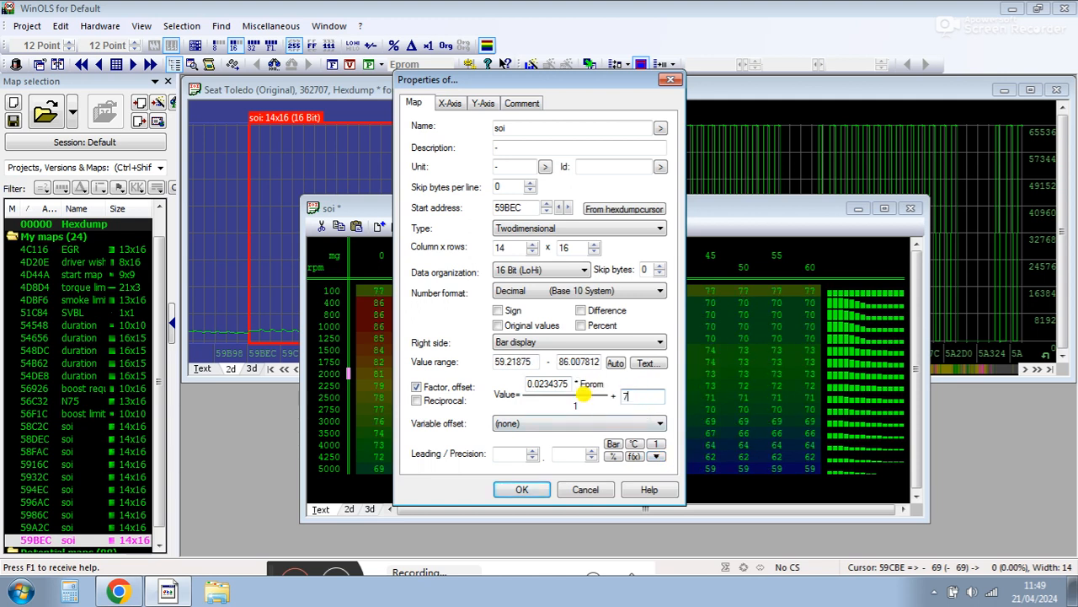
{"action": "left_click", "coordinate": [529, 384]}
{"action": "type", "text": "-"}
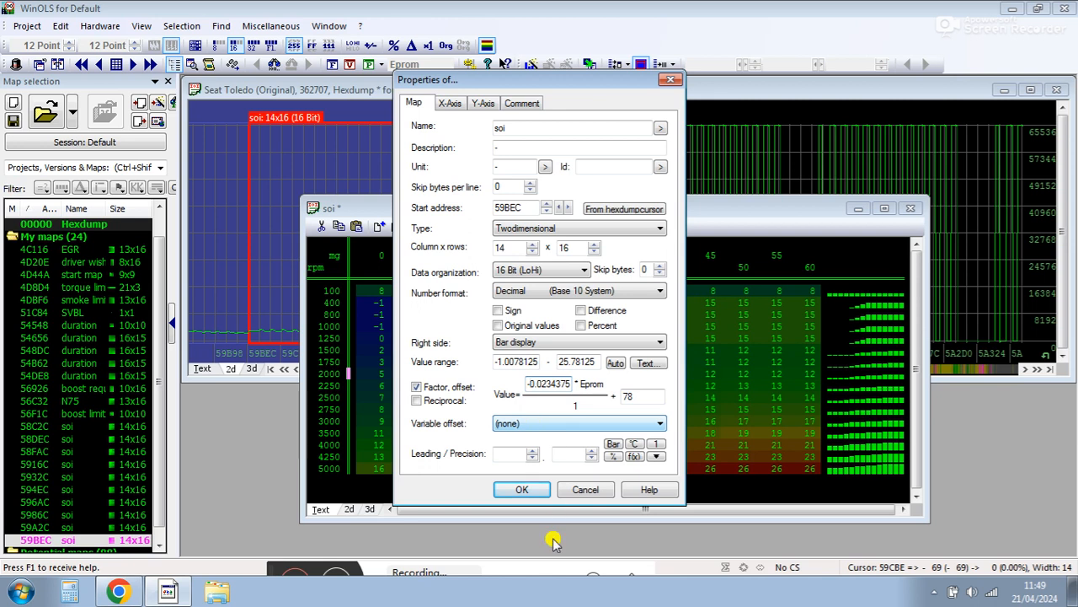
{"action": "left_click", "coordinate": [522, 490]}
Step: Examine the converted soi values at high IQ and engine speed, moving the map window up for a clearer view
{"action": "left_click", "coordinate": [673, 397]}
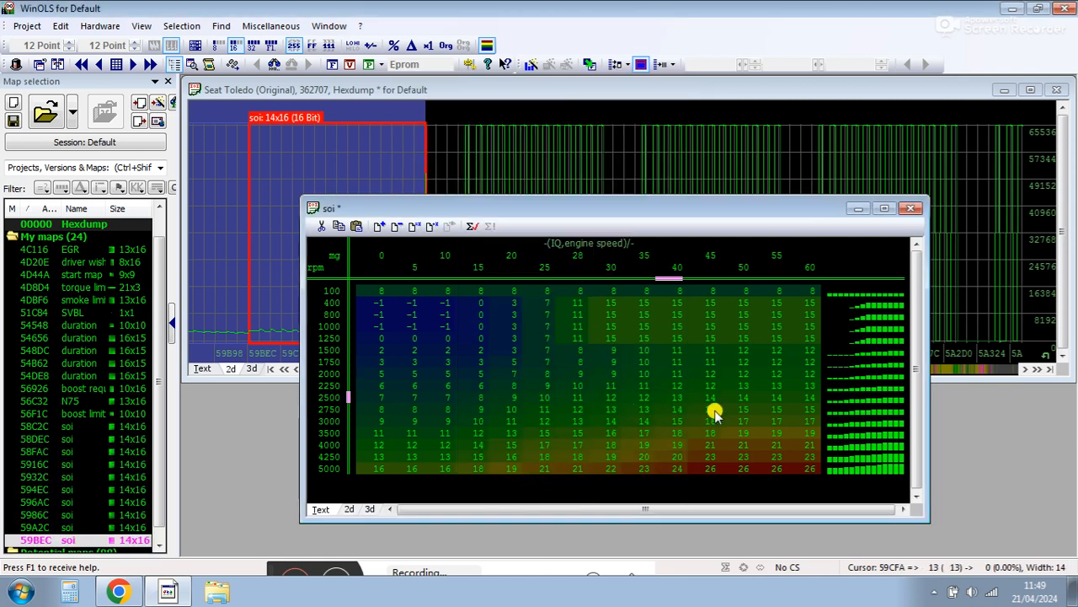
{"action": "left_click", "coordinate": [770, 456]}
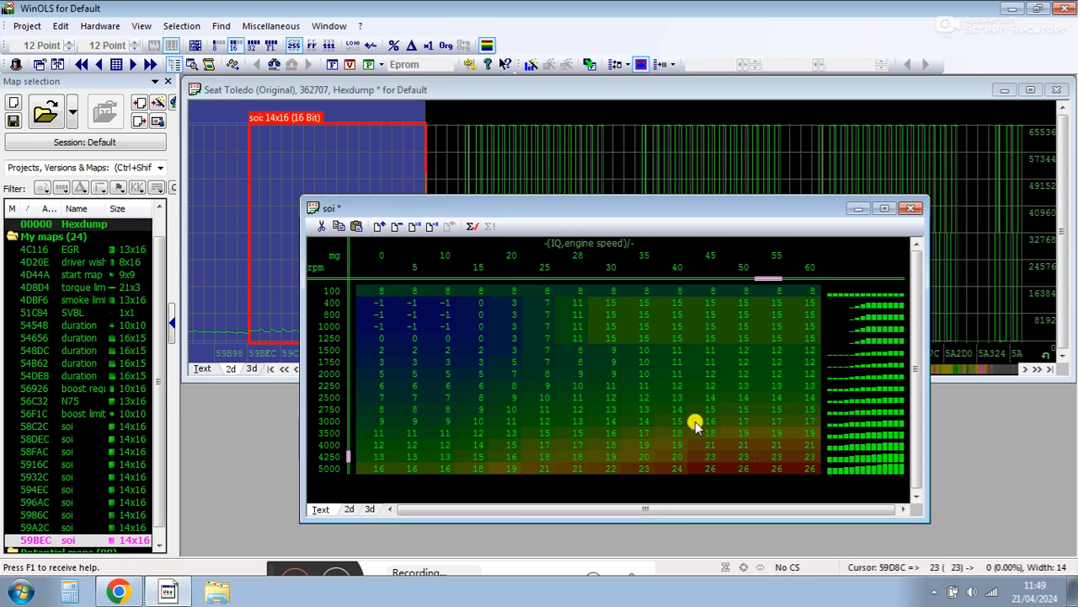
{"action": "left_click_drag", "start_coordinate": [577, 211], "coordinate": [556, 151]}
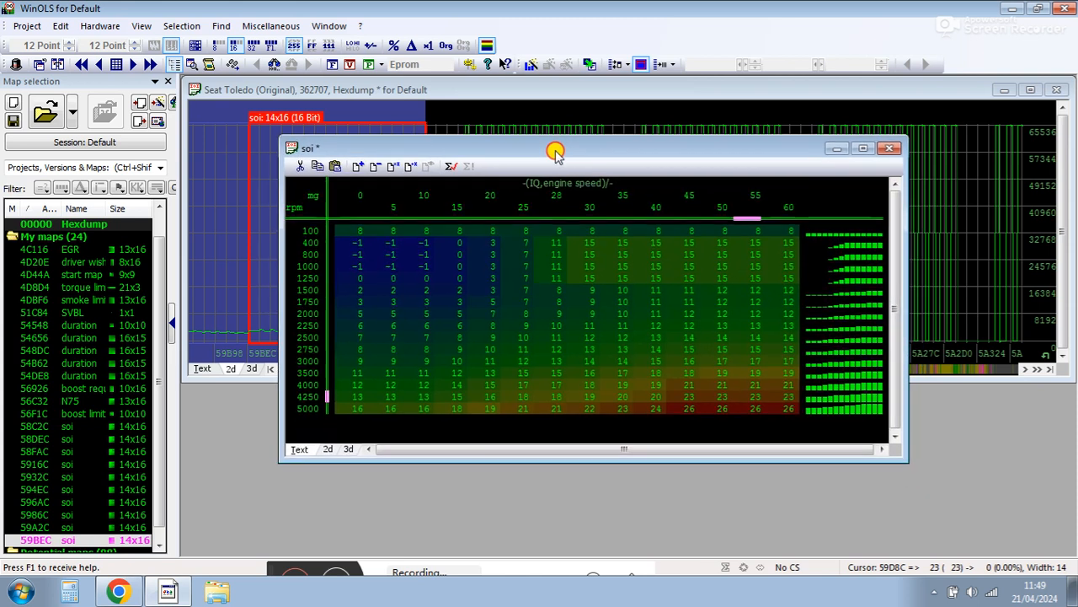
{"action": "left_click", "coordinate": [785, 386]}
{"action": "left_click", "coordinate": [780, 348]}
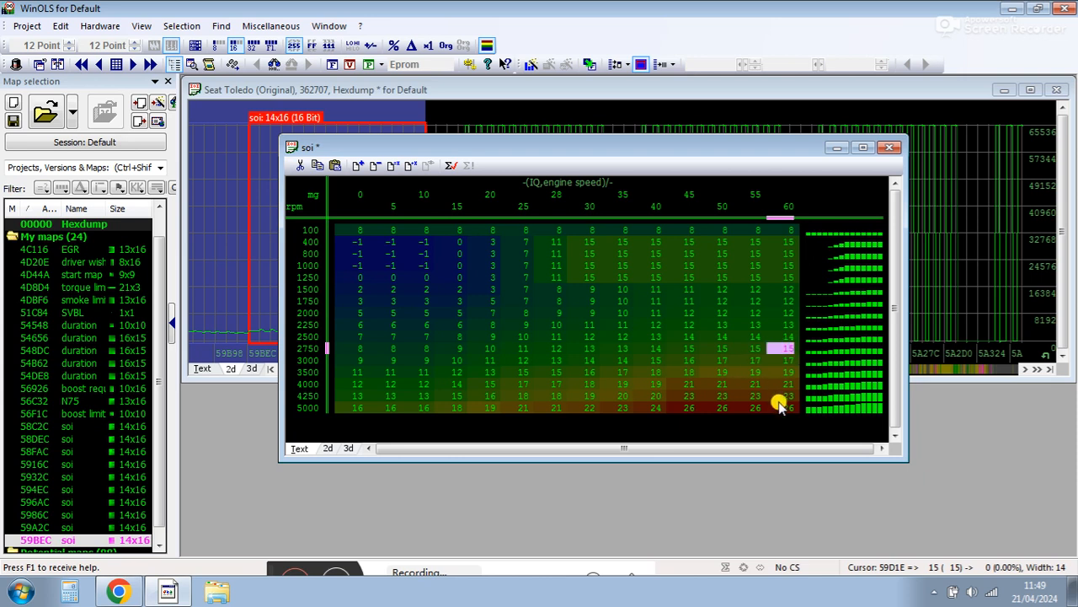
{"action": "left_click", "coordinate": [748, 395]}
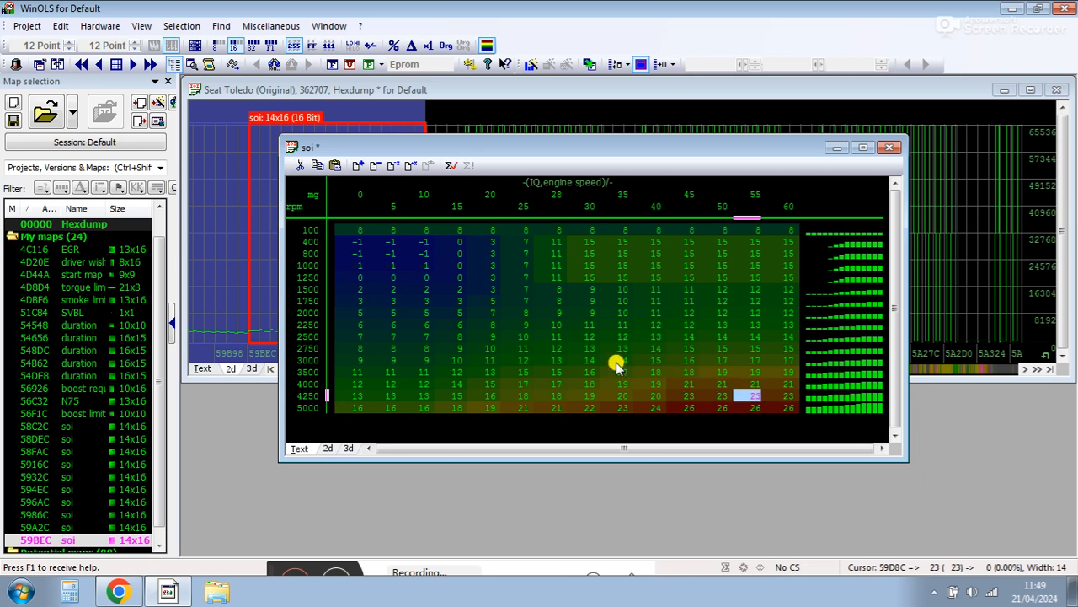
Step: Open the duration map at 54656 for comparison and highlight the 2500 rpm row and 50 mg column in the soi map
{"action": "double_click", "coordinate": [90, 341]}
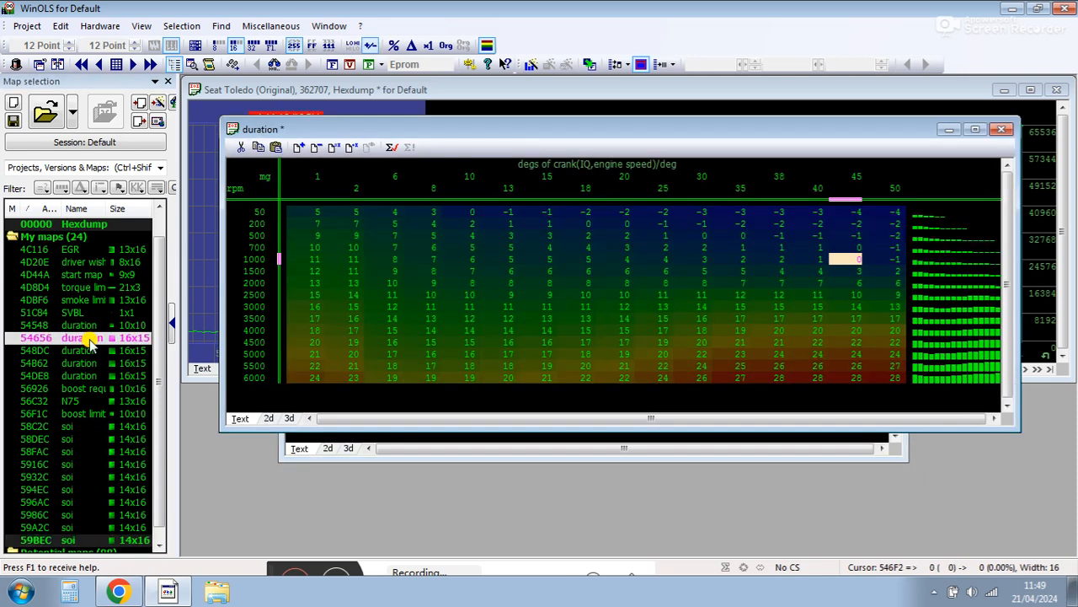
{"action": "left_click", "coordinate": [534, 453]}
{"action": "left_click", "coordinate": [325, 337]}
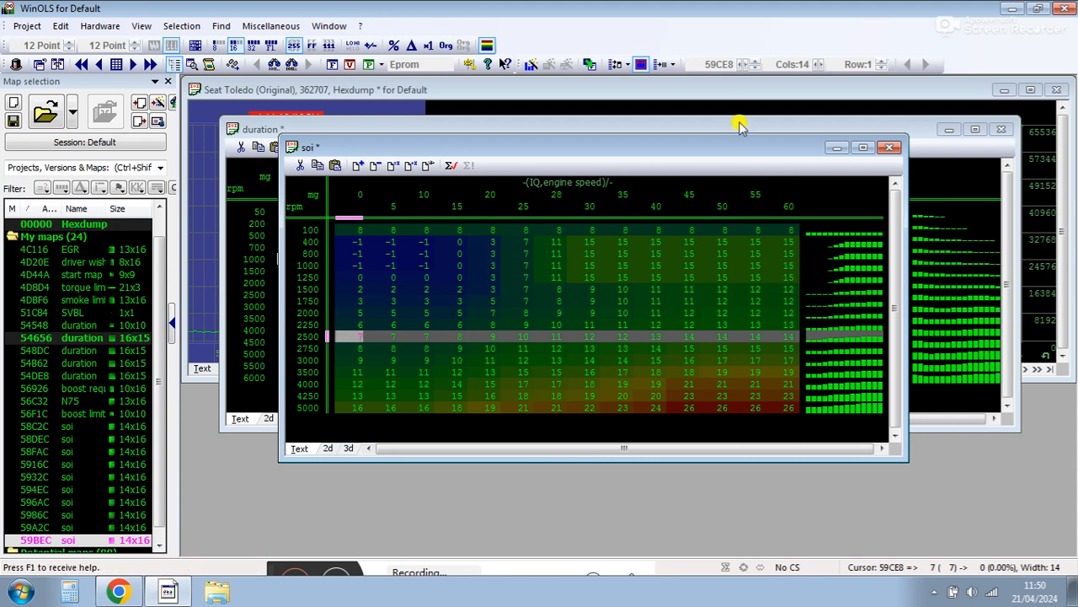
{"action": "left_click_drag", "start_coordinate": [736, 149], "coordinate": [716, 256]}
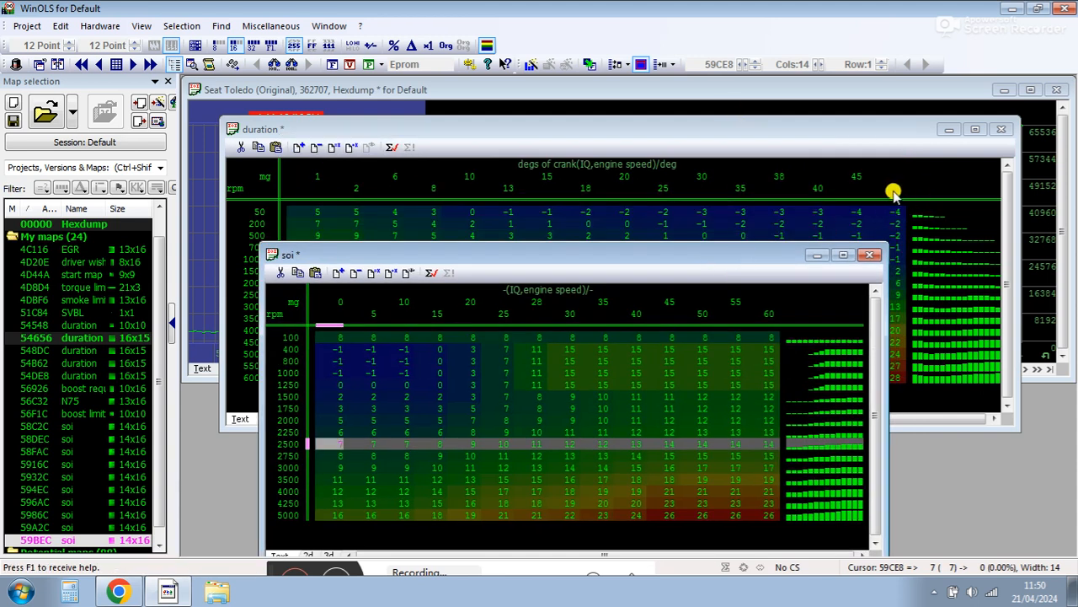
{"action": "left_click", "coordinate": [700, 320], "text": "ctrl"}
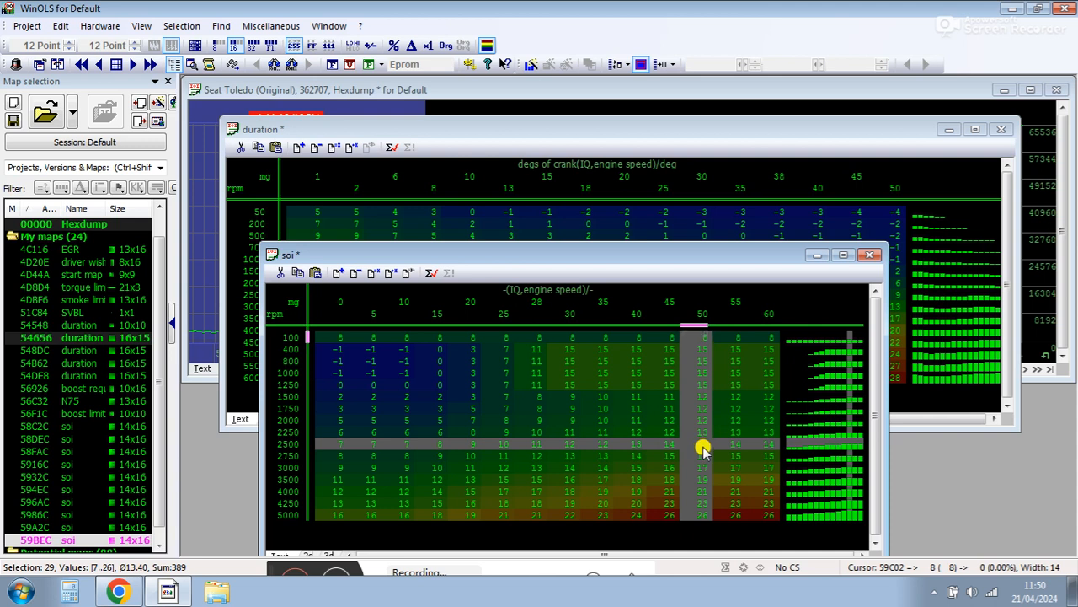
Step: Highlight the 50 mg column and 2500 rpm row in the duration map to compare them with the soi map
{"action": "left_click", "coordinate": [650, 143]}
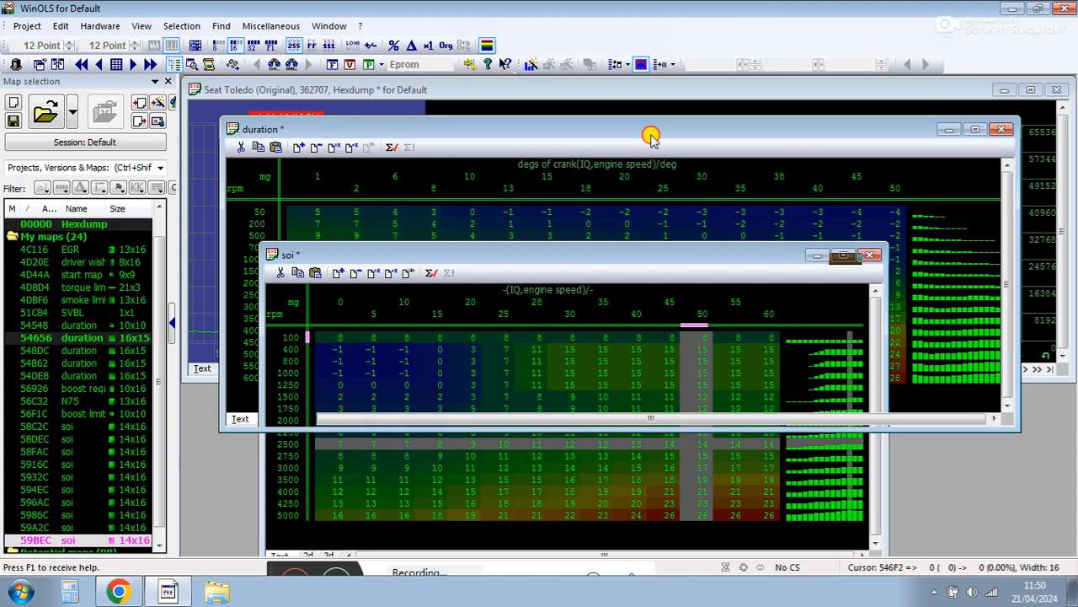
{"action": "left_click", "coordinate": [899, 188]}
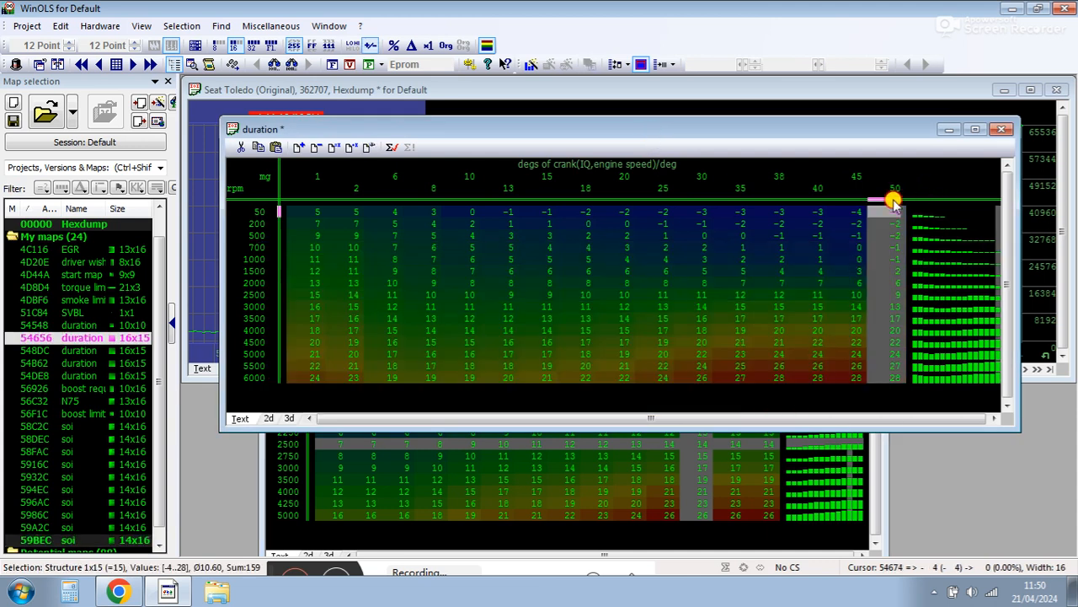
{"action": "left_click", "coordinate": [278, 296], "text": "ctrl"}
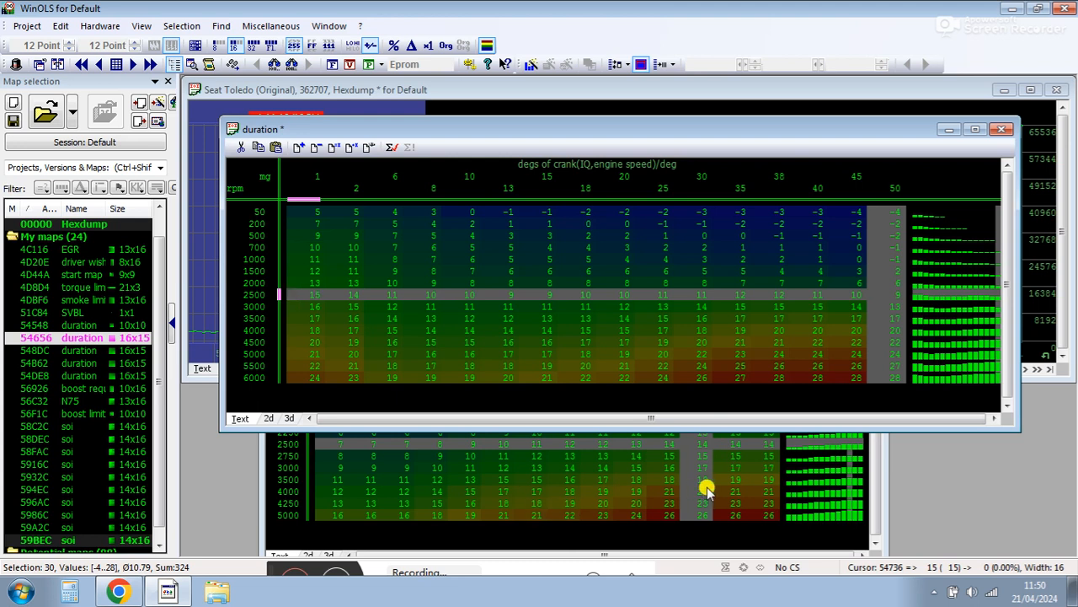
Step: Clear the existing highlighting in the duration map and highlight its 50 mg column and 5000 rpm row
{"action": "left_click", "coordinate": [442, 453]}
{"action": "left_click", "coordinate": [628, 221]}
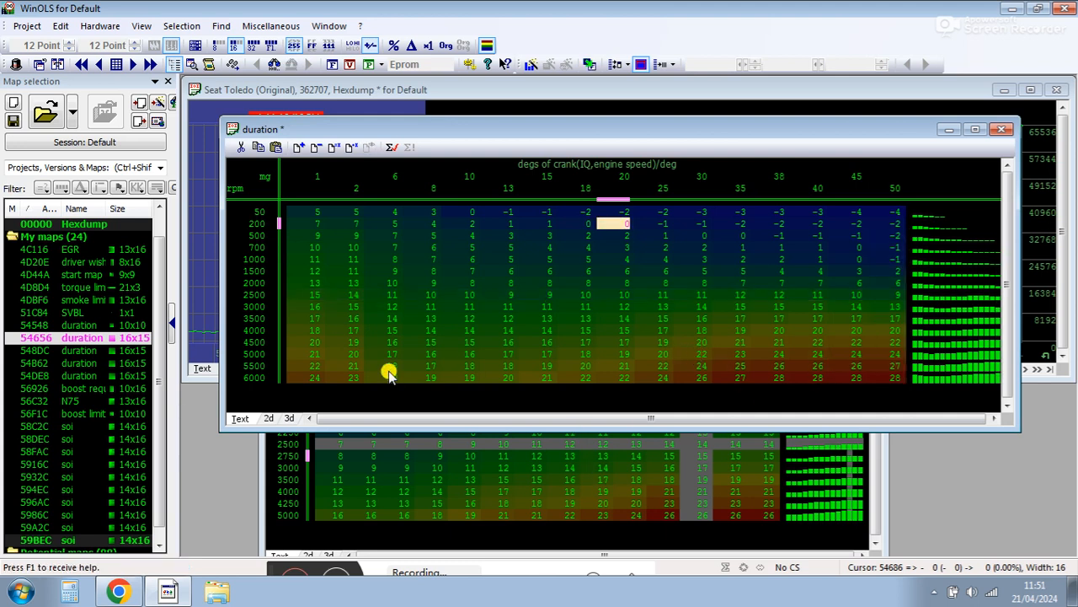
{"action": "left_click", "coordinate": [278, 352]}
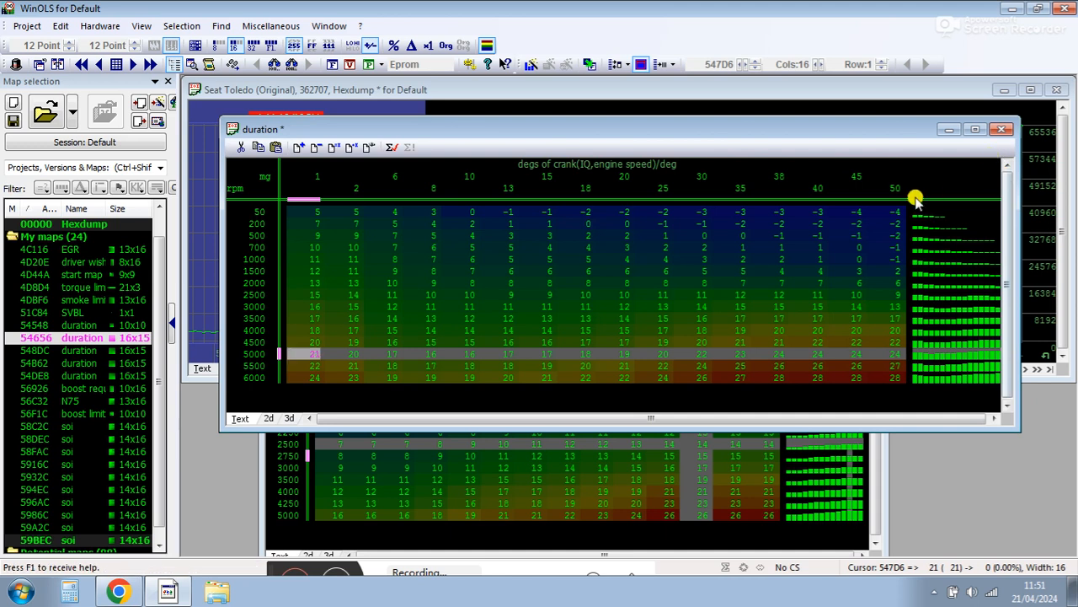
{"action": "left_click", "coordinate": [890, 194]}
{"action": "left_click", "coordinate": [894, 199]}
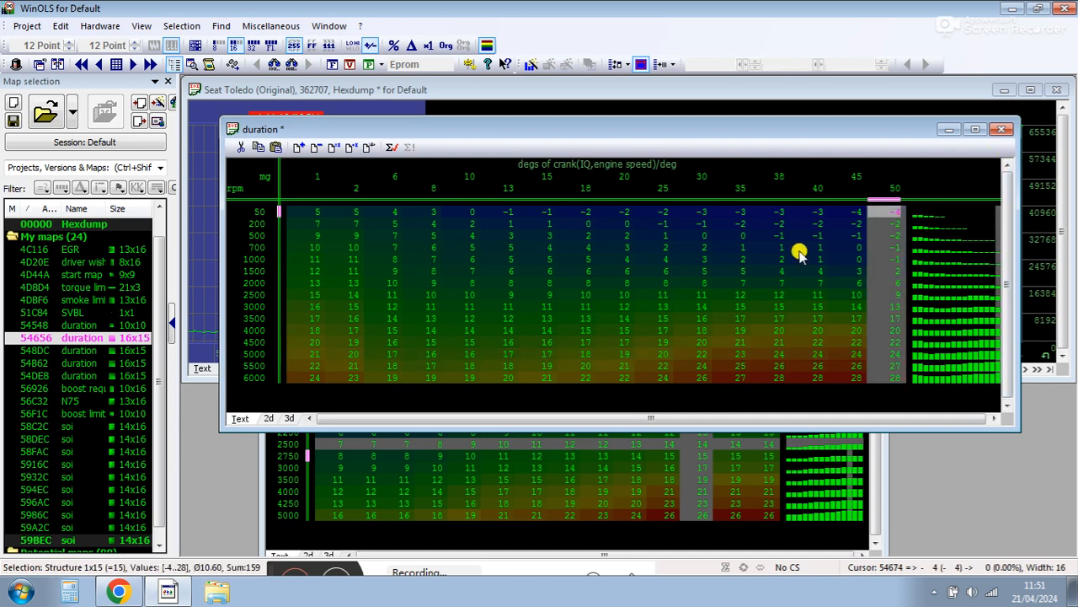
{"action": "left_click", "coordinate": [279, 352], "text": "ctrl"}
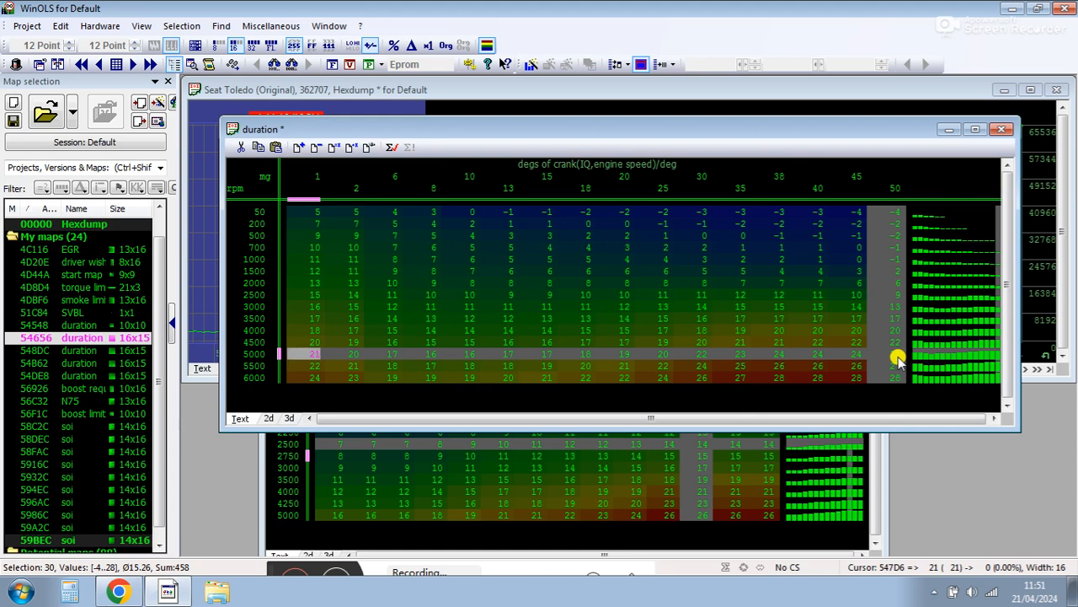
Step: Highlight the 50 mg column and 5000 rpm row in the soi map for comparison, and close both map windows
{"action": "left_click", "coordinate": [716, 489]}
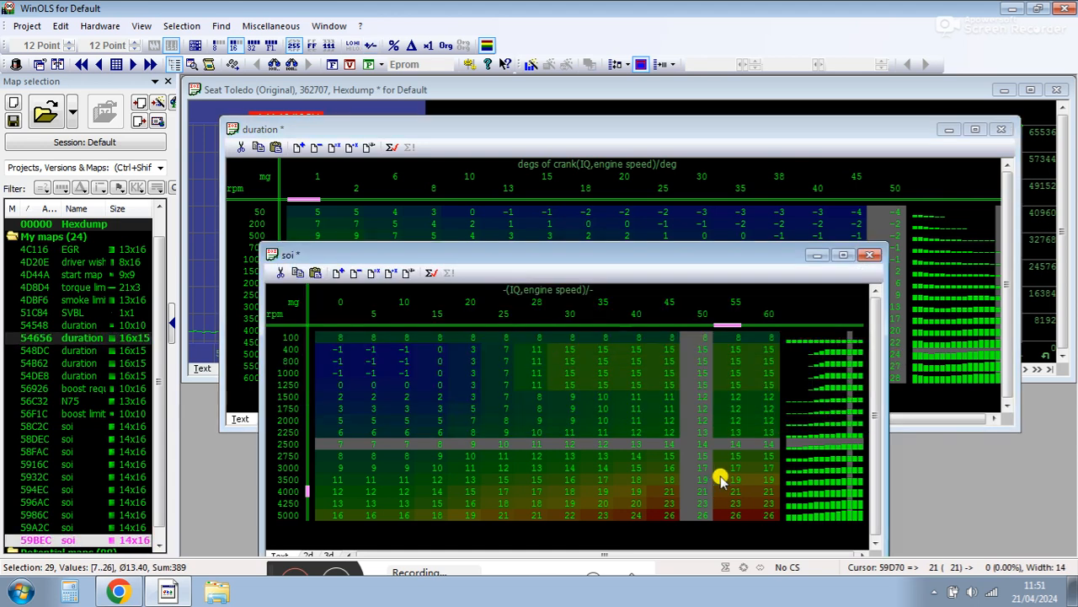
{"action": "left_click", "coordinate": [698, 314]}
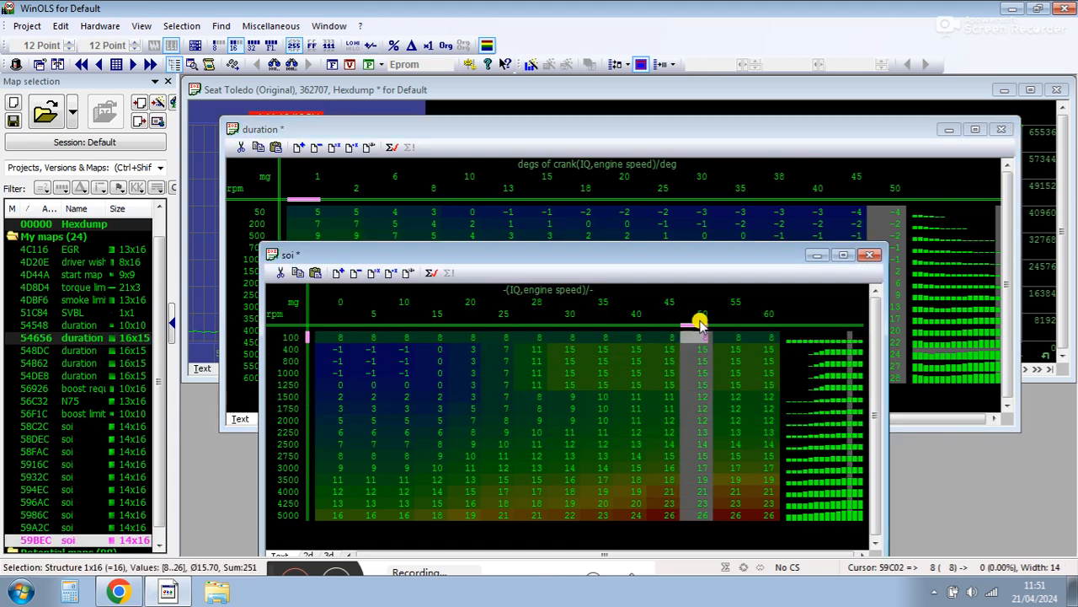
{"action": "left_click", "coordinate": [288, 515], "text": "ctrl"}
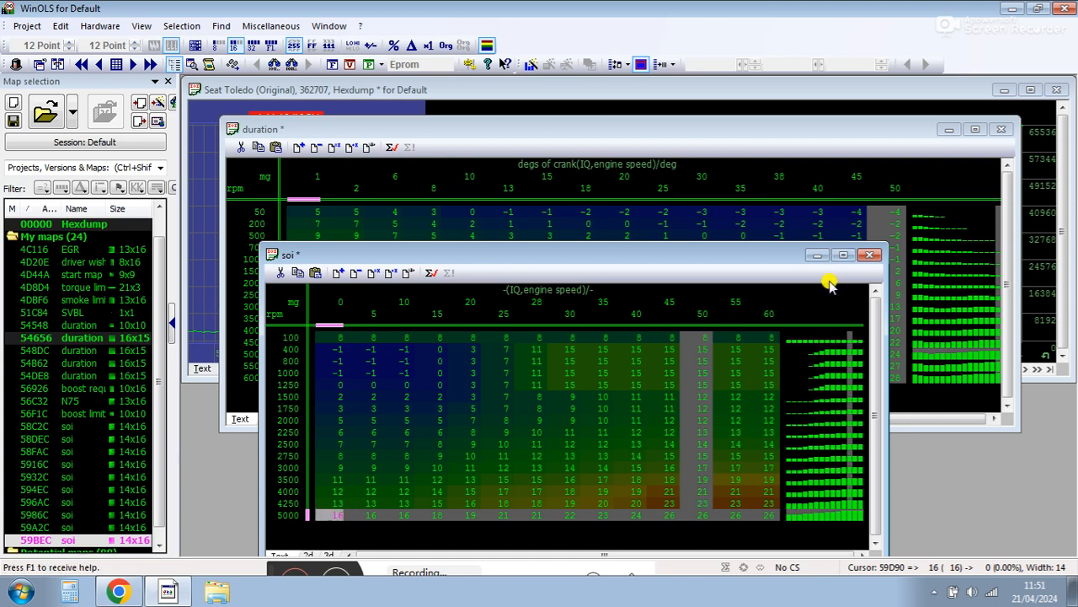
{"action": "left_click", "coordinate": [873, 261]}
{"action": "left_click", "coordinate": [1001, 129]}
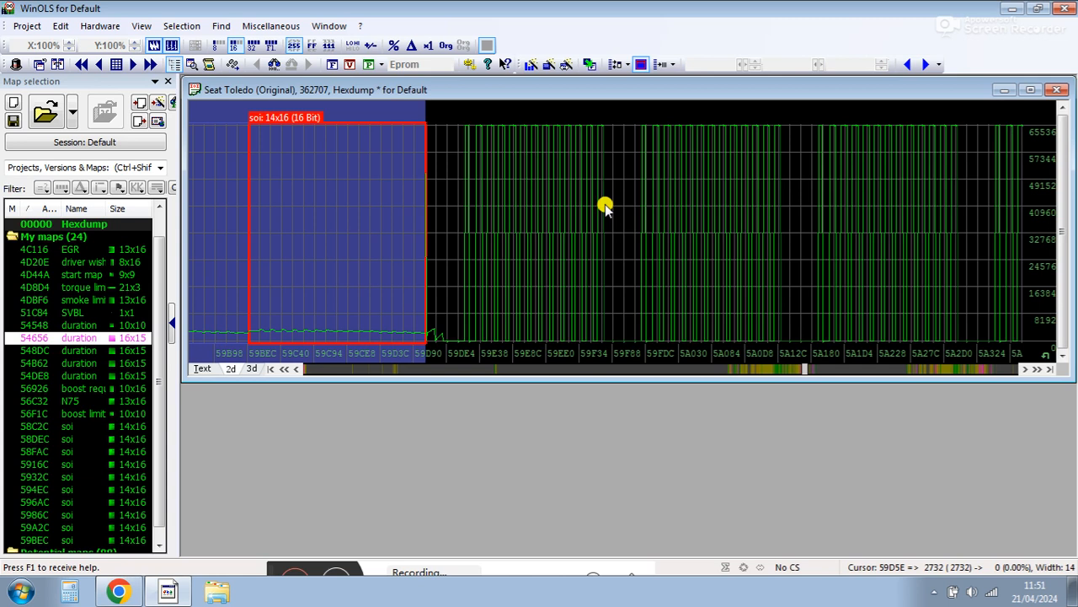
Step: Look over the consecutive 14x16 soi maps in the hexdump between 58C2C and 59BEC
{"action": "left_click", "coordinate": [352, 371]}
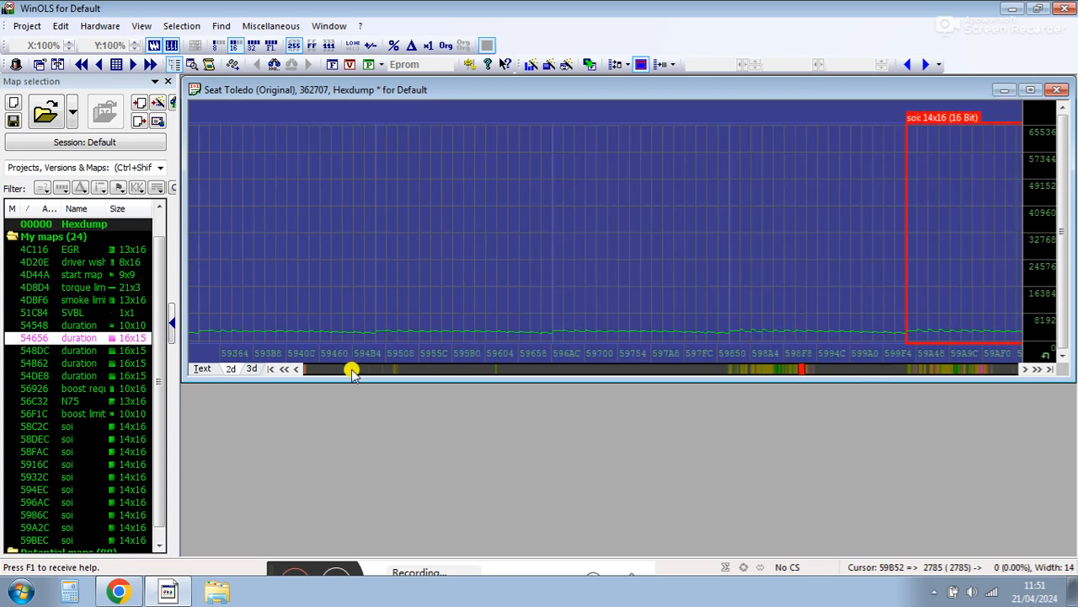
{"action": "left_click", "coordinate": [352, 371]}
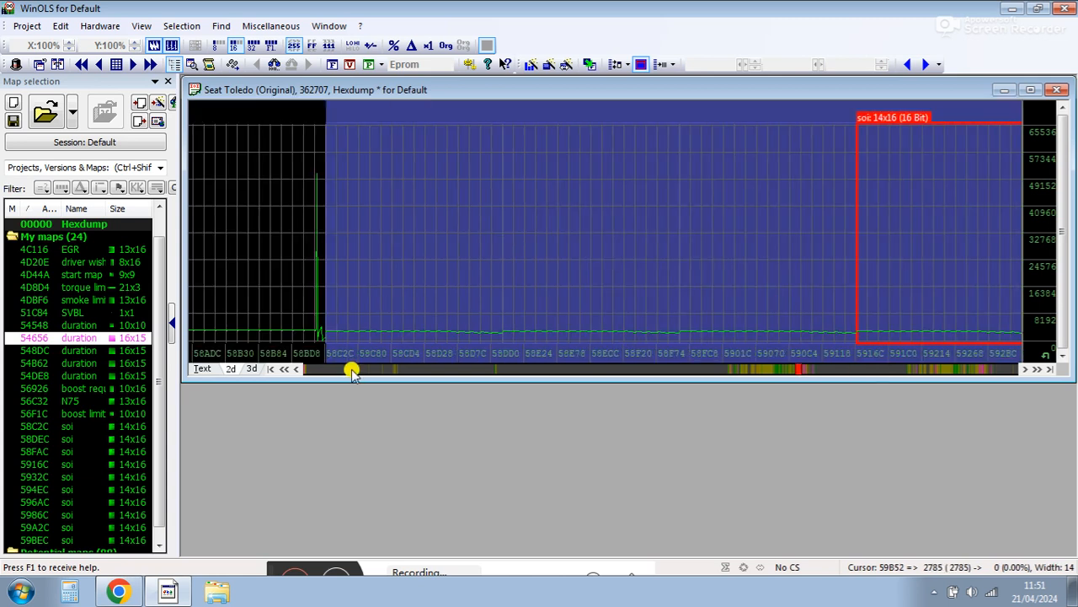
{"action": "left_click", "coordinate": [834, 369]}
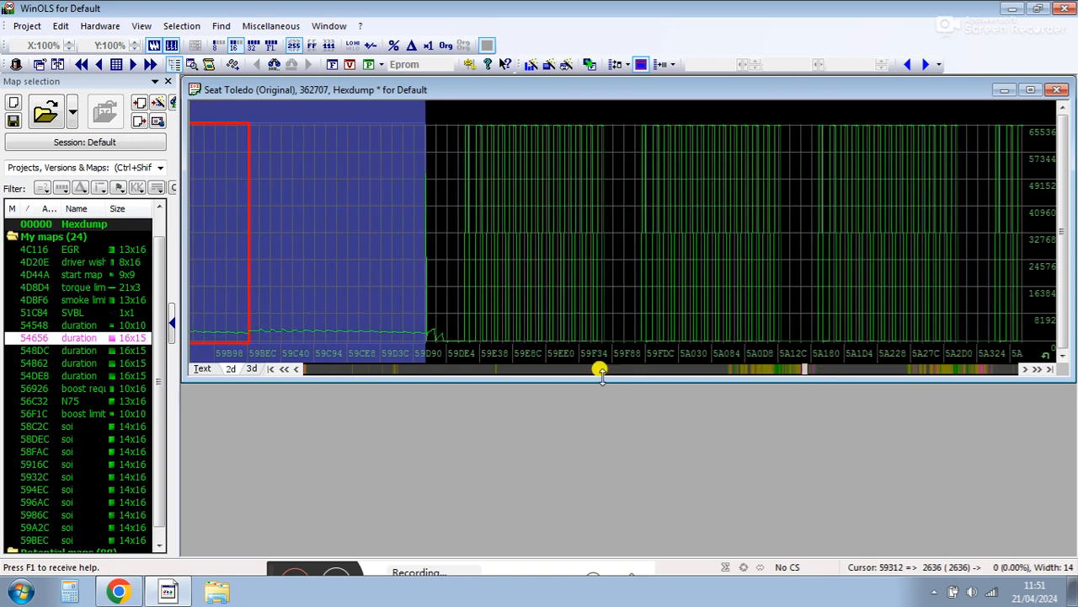
{"action": "left_click", "coordinate": [597, 371]}
{"action": "left_click", "coordinate": [842, 368]}
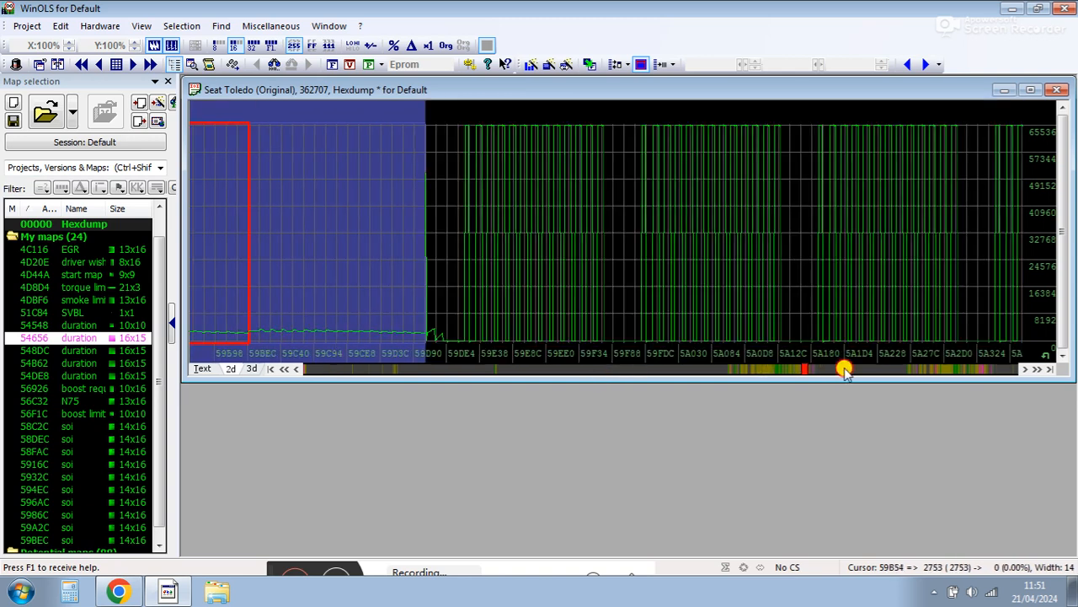
Step: Reopen the soi map at 59BEC to review its values, close it, and view the soi block starting at 58C2C in the hexdump
{"action": "double_click", "coordinate": [272, 205]}
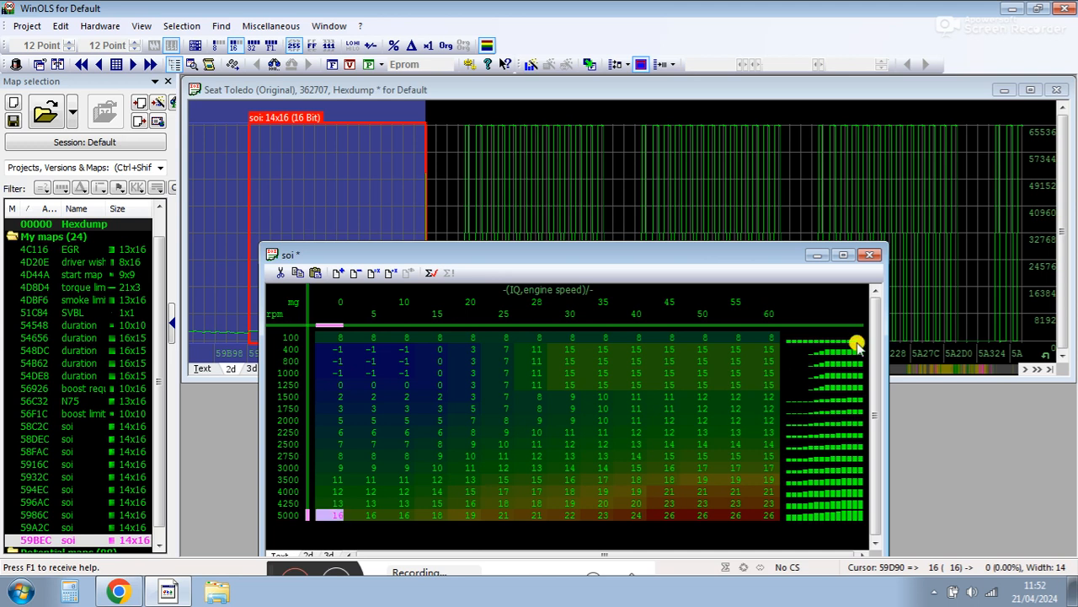
{"action": "left_click", "coordinate": [869, 254]}
{"action": "left_click", "coordinate": [750, 368]}
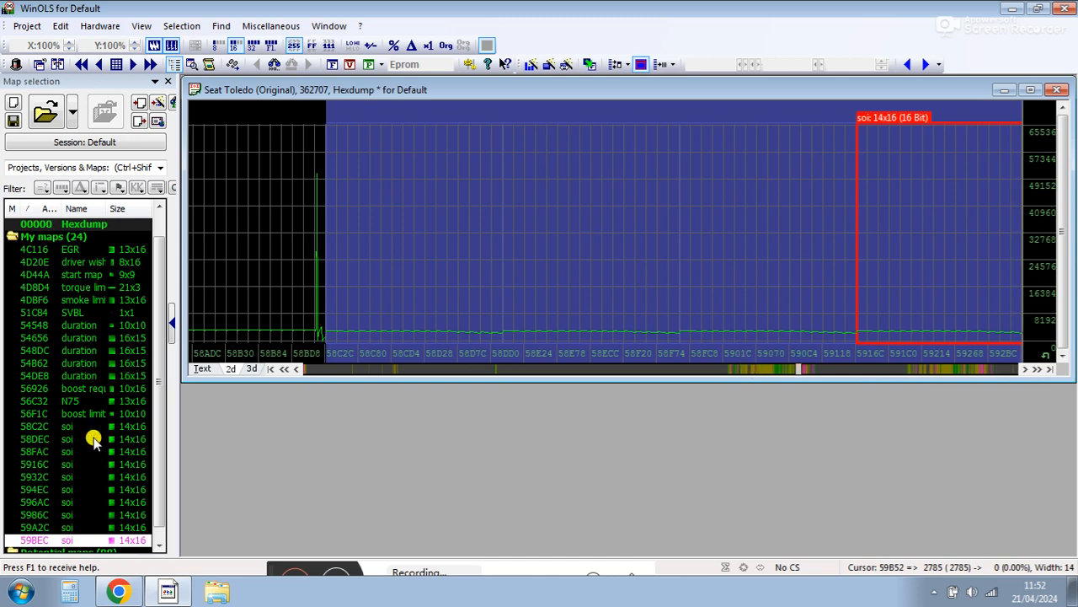
{"action": "left_click", "coordinate": [705, 367]}
{"action": "left_click", "coordinate": [919, 368]}
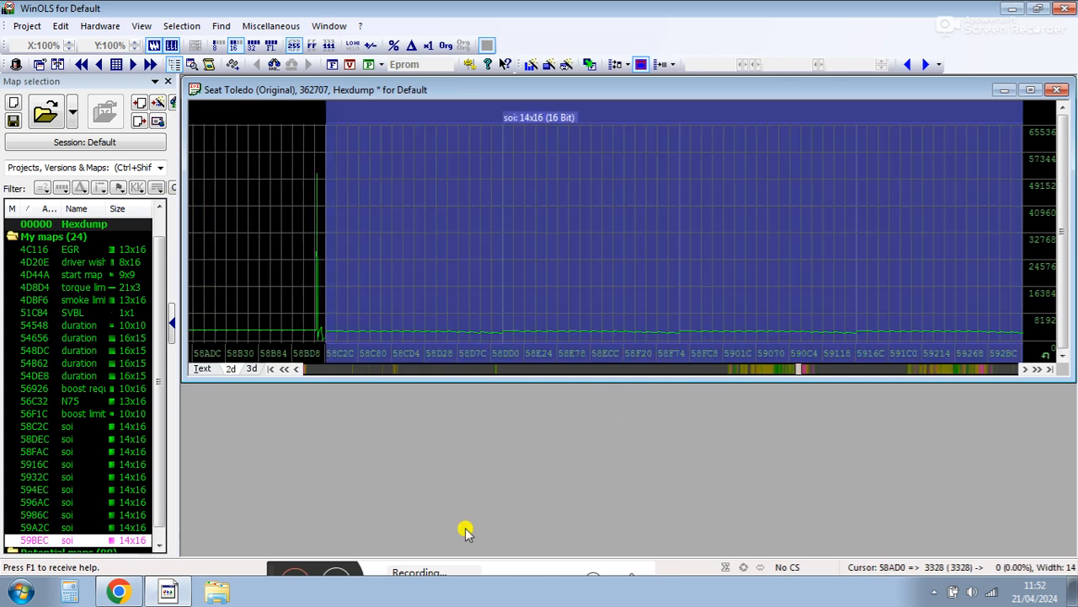